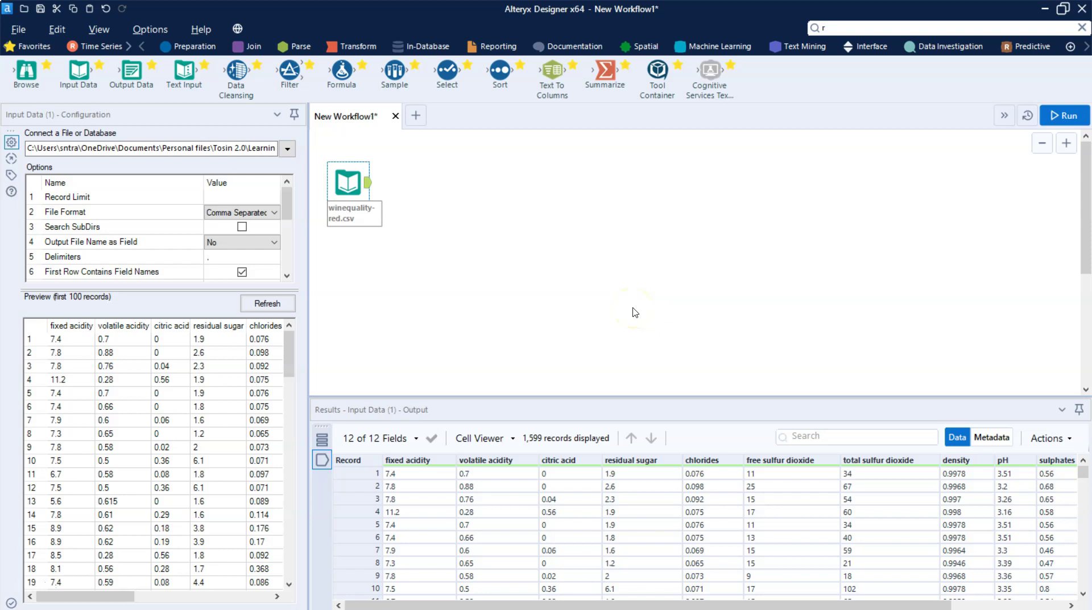
{"action": "left_click", "coordinate": [718, 50]}
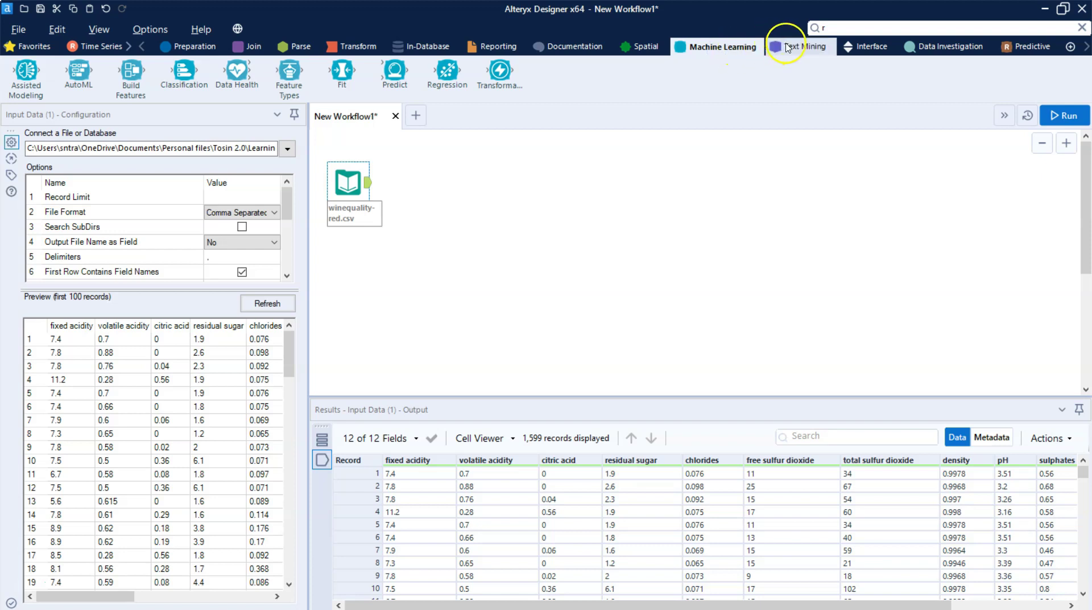
{"action": "left_click", "coordinate": [796, 46]}
{"action": "left_click", "coordinate": [709, 44]}
{"action": "left_click", "coordinate": [792, 48]}
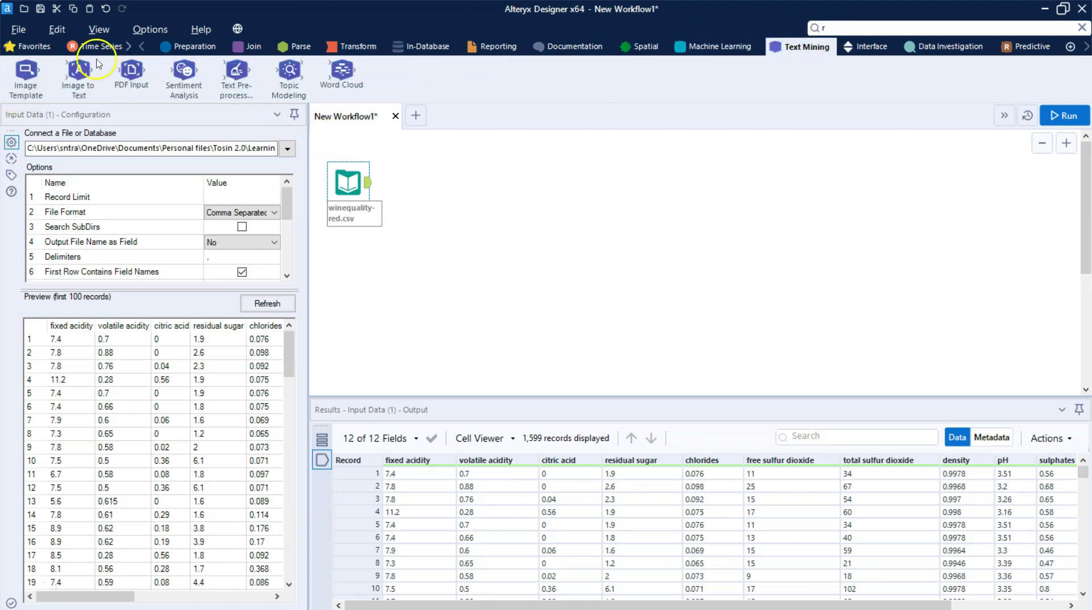
{"action": "left_click", "coordinate": [710, 51]}
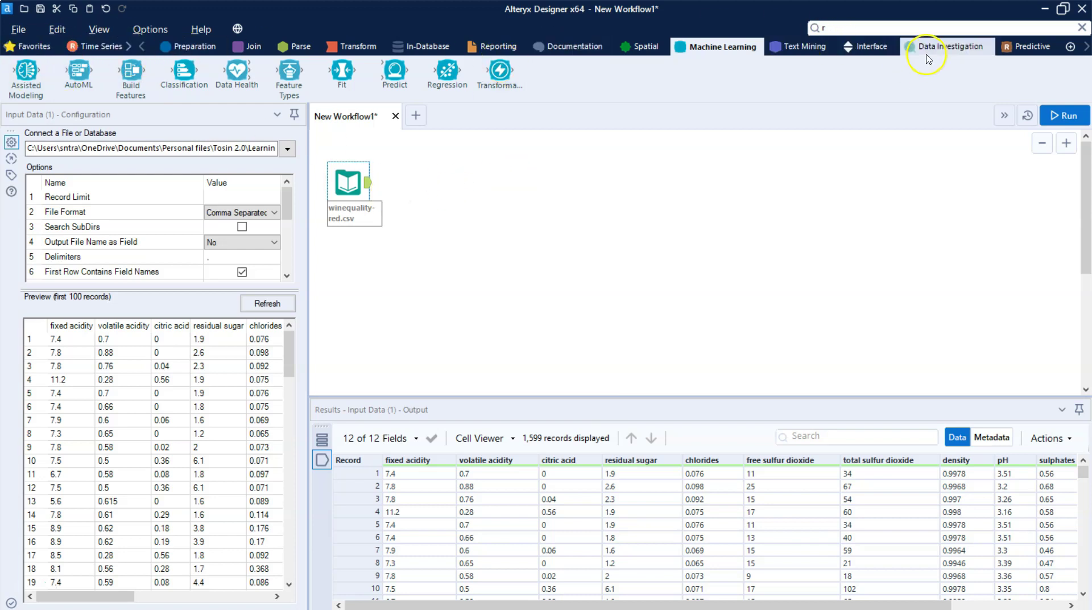
Add a Field Summary tool and connect it to the winequality-red.csv input.
{"action": "left_click", "coordinate": [941, 46]}
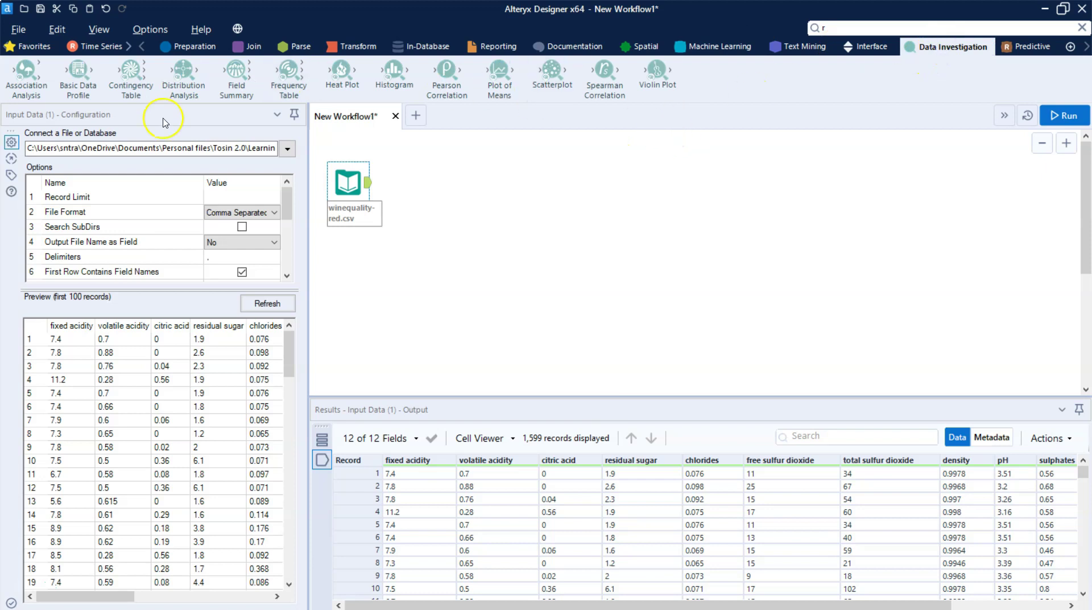
{"action": "left_click_drag", "start_coordinate": [233, 76], "coordinate": [440, 183]}
{"action": "scroll", "coordinate": [122, 230], "scroll_direction": "down", "scroll_amount": 1}
{"action": "scroll", "coordinate": [122, 231], "scroll_direction": "down", "scroll_amount": 2}
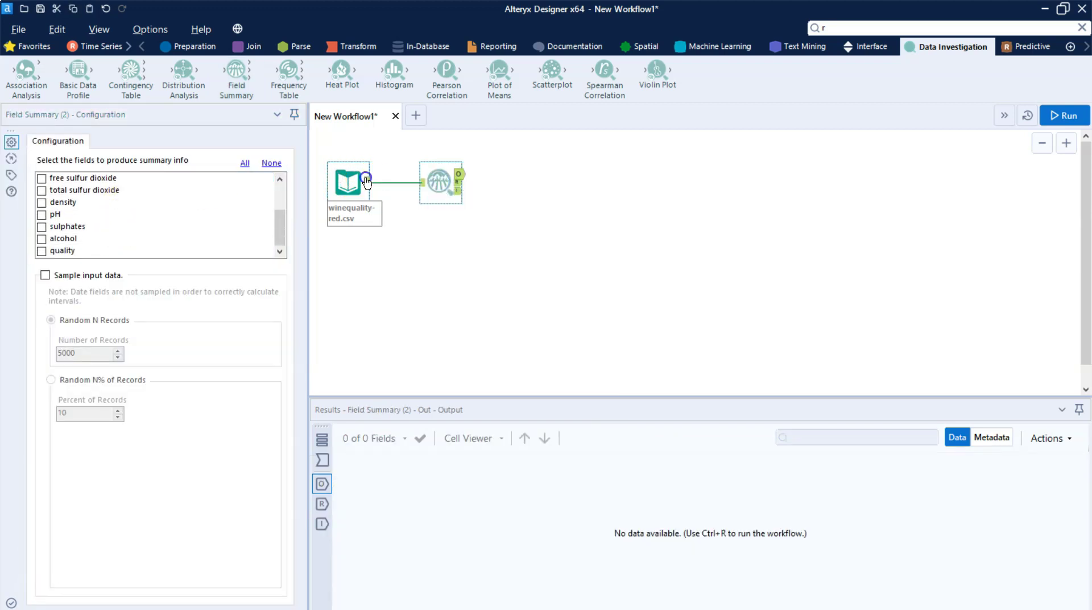
Examine the field names and data types in the metadata of the winequality-red.csv input.
{"action": "left_click", "coordinate": [367, 181]}
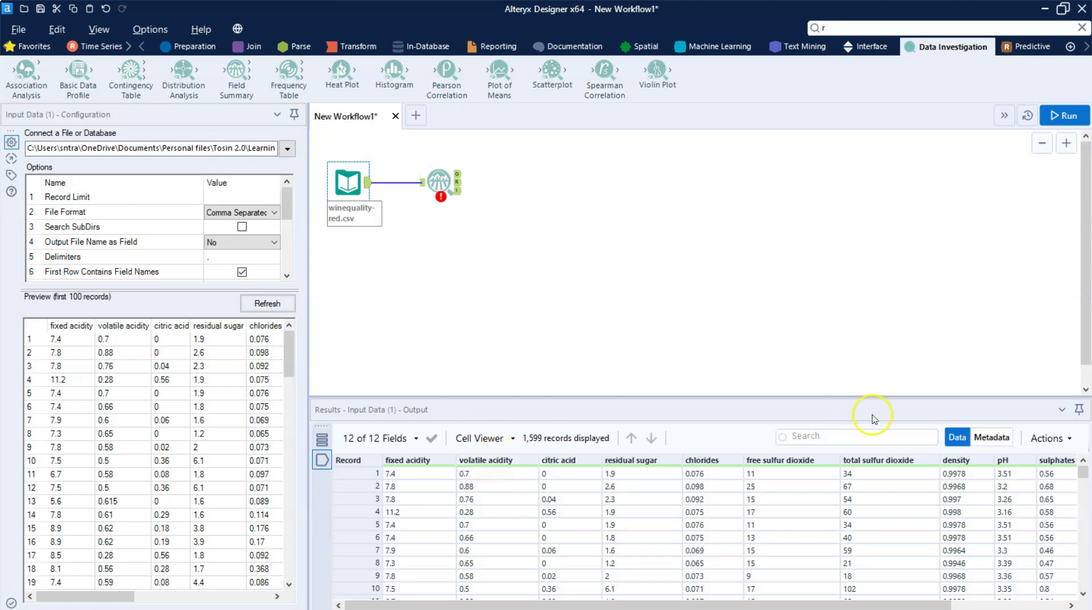
{"action": "left_click", "coordinate": [992, 436]}
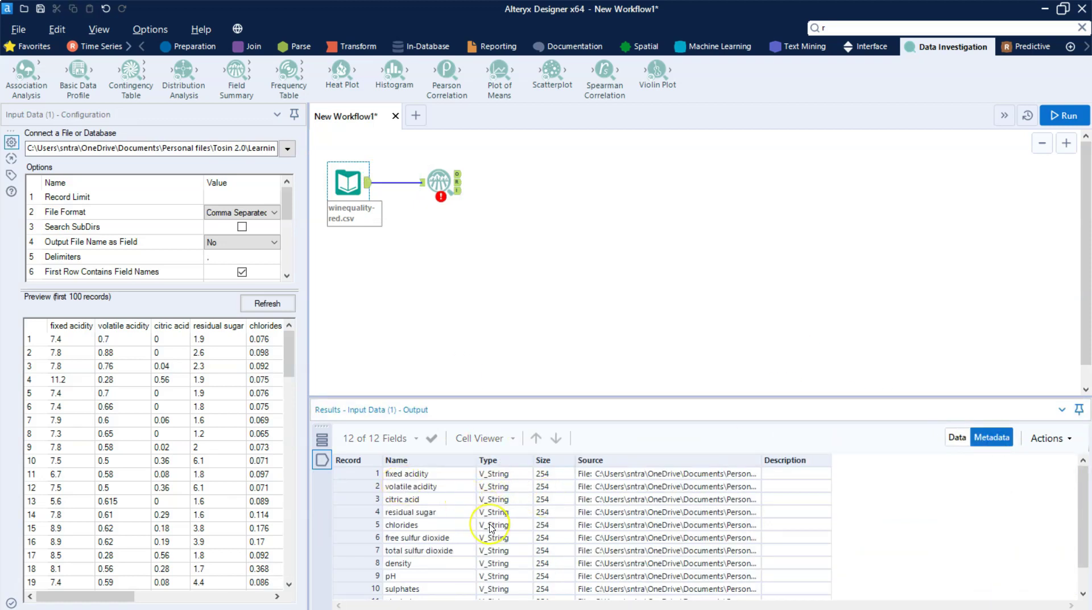
{"action": "scroll", "coordinate": [491, 528], "scroll_direction": "down", "scroll_amount": 1}
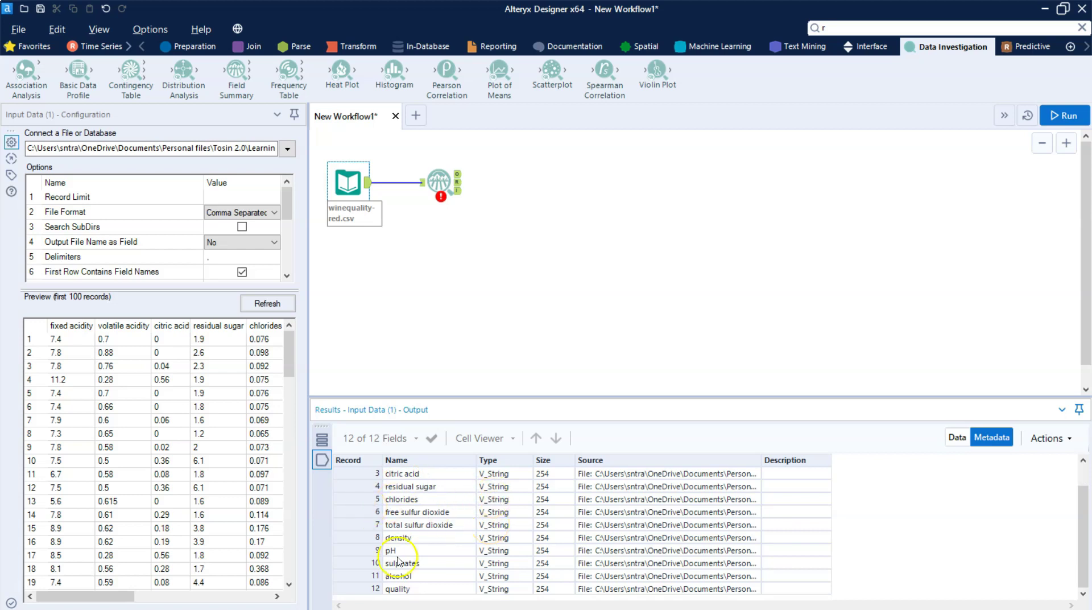
{"action": "left_click", "coordinate": [414, 591]}
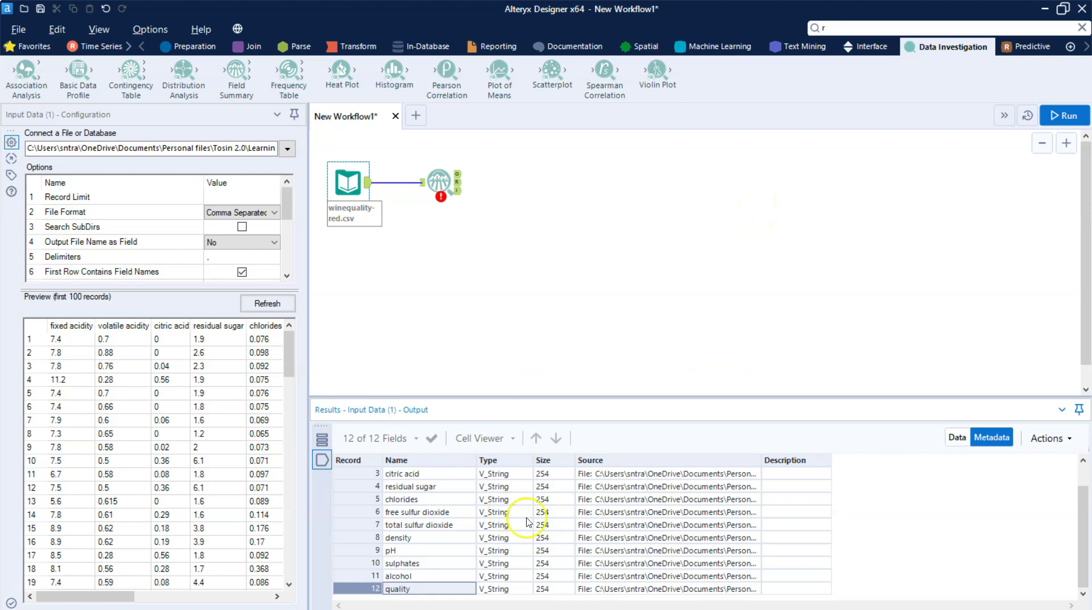
{"action": "scroll", "coordinate": [466, 489], "scroll_direction": "up", "scroll_amount": 1}
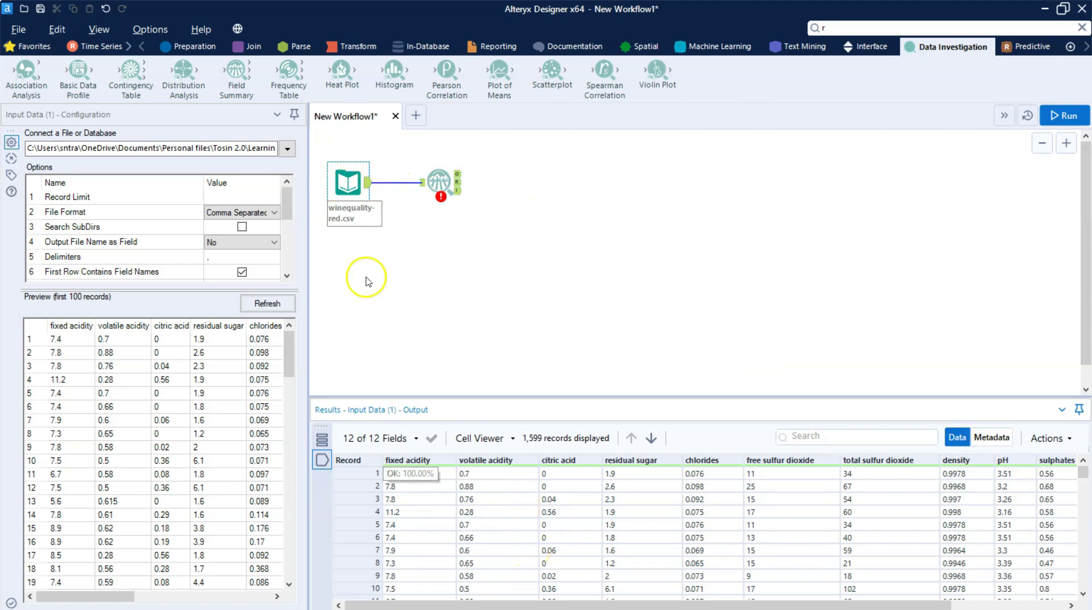
Select the quality field for the Field Summary tool and run the workflow.
{"action": "left_click", "coordinate": [442, 193]}
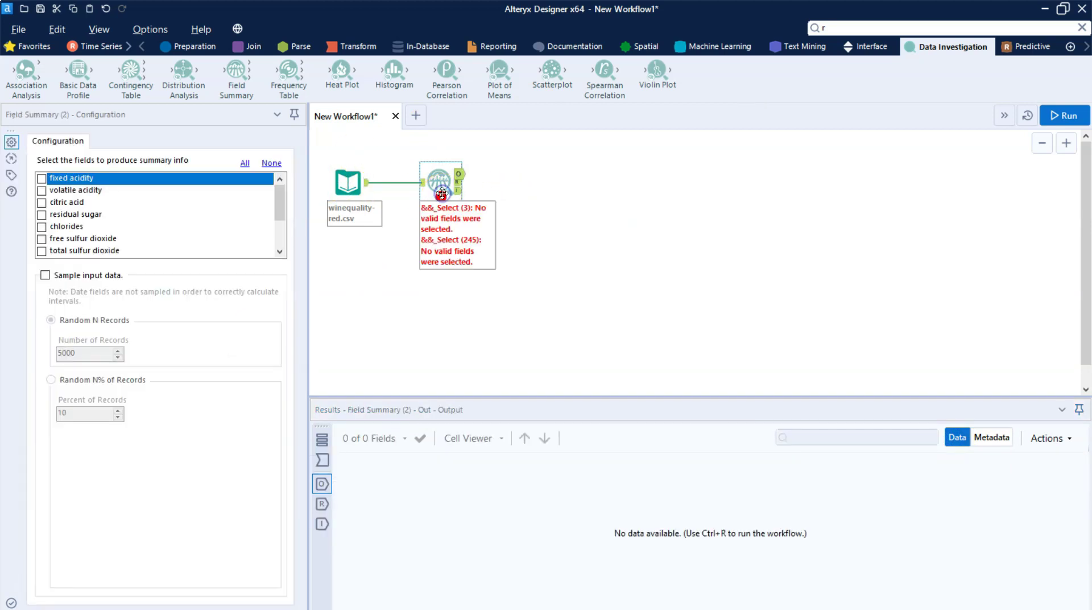
{"action": "scroll", "coordinate": [142, 224], "scroll_direction": "down", "scroll_amount": 2}
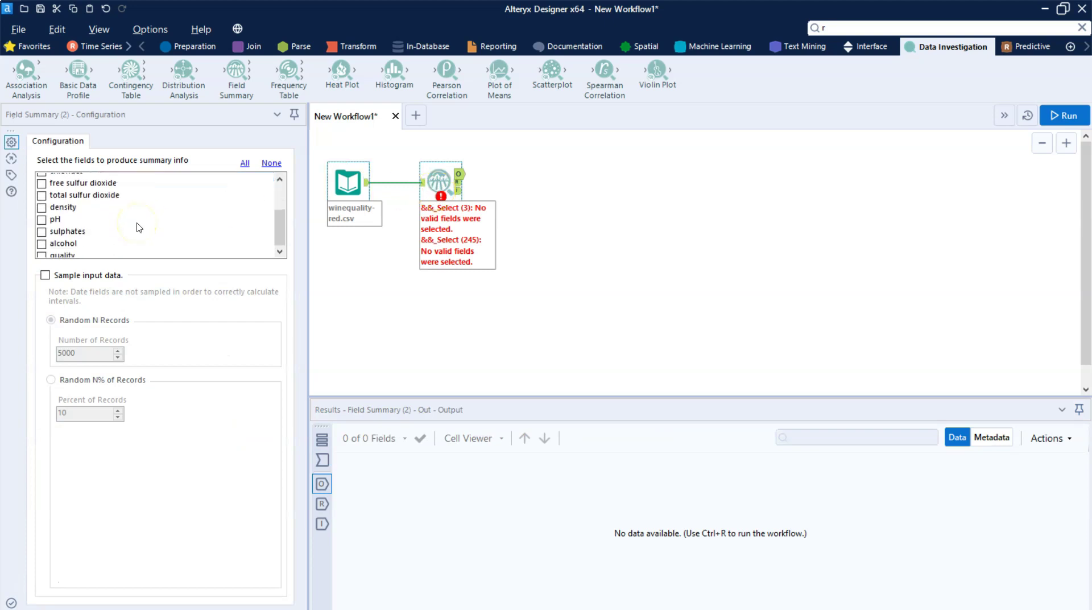
{"action": "left_click", "coordinate": [41, 251]}
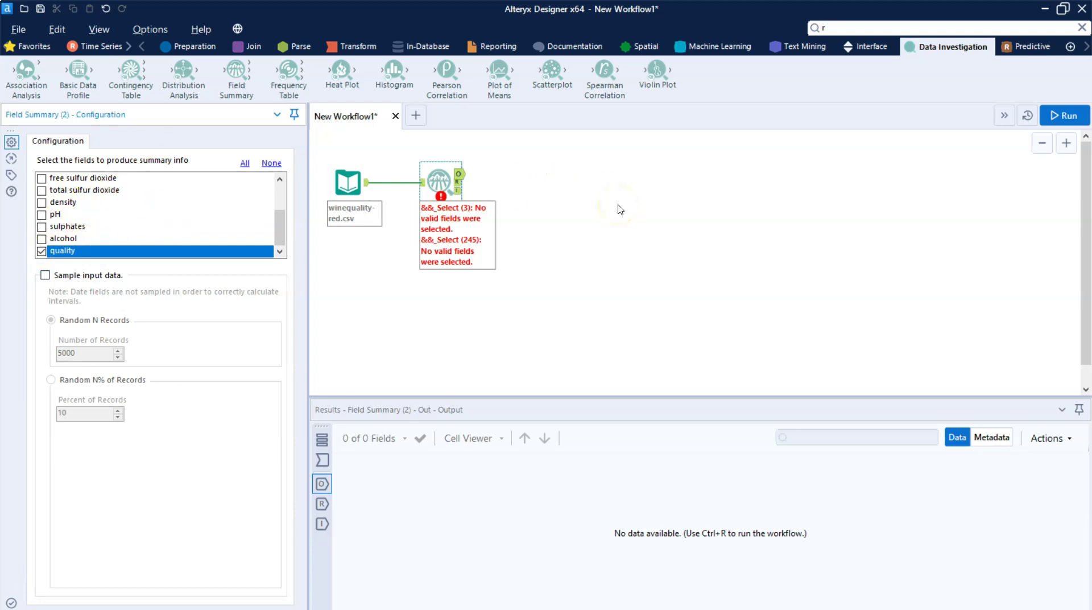
{"action": "key", "text": "ctrl+r"}
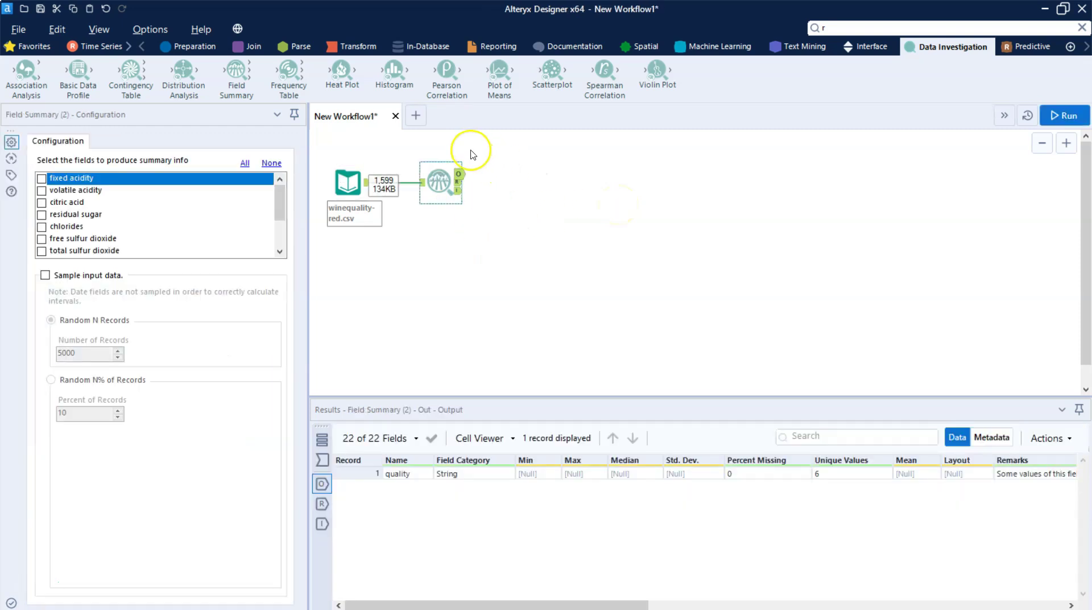
Connect a Browse tool to the Field Summary's R output and run the workflow to view the full report.
{"action": "left_click", "coordinate": [428, 189]}
{"action": "left_click", "coordinate": [40, 48]}
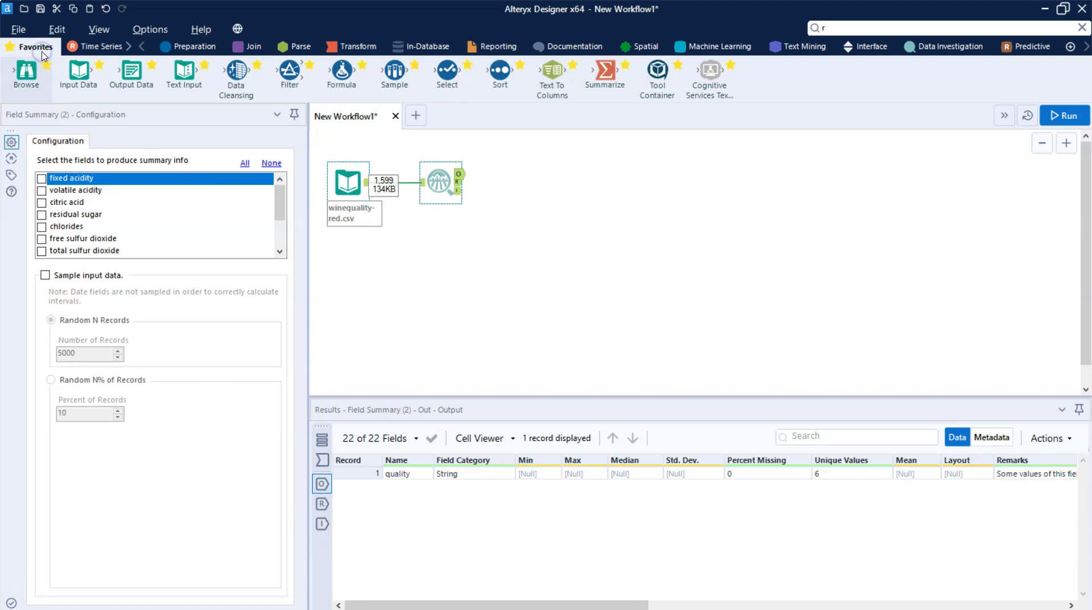
{"action": "left_click_drag", "start_coordinate": [26, 71], "coordinate": [509, 182]}
{"action": "left_click", "coordinate": [509, 182]}
{"action": "key", "text": "ctrl+r"}
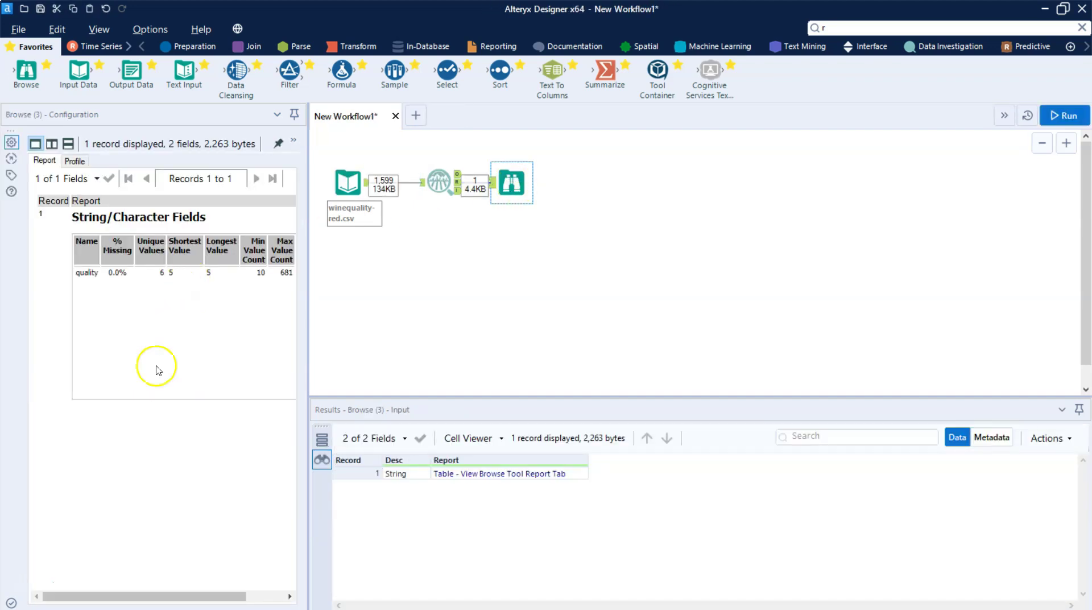
{"action": "left_click_drag", "start_coordinate": [139, 595], "coordinate": [249, 597]}
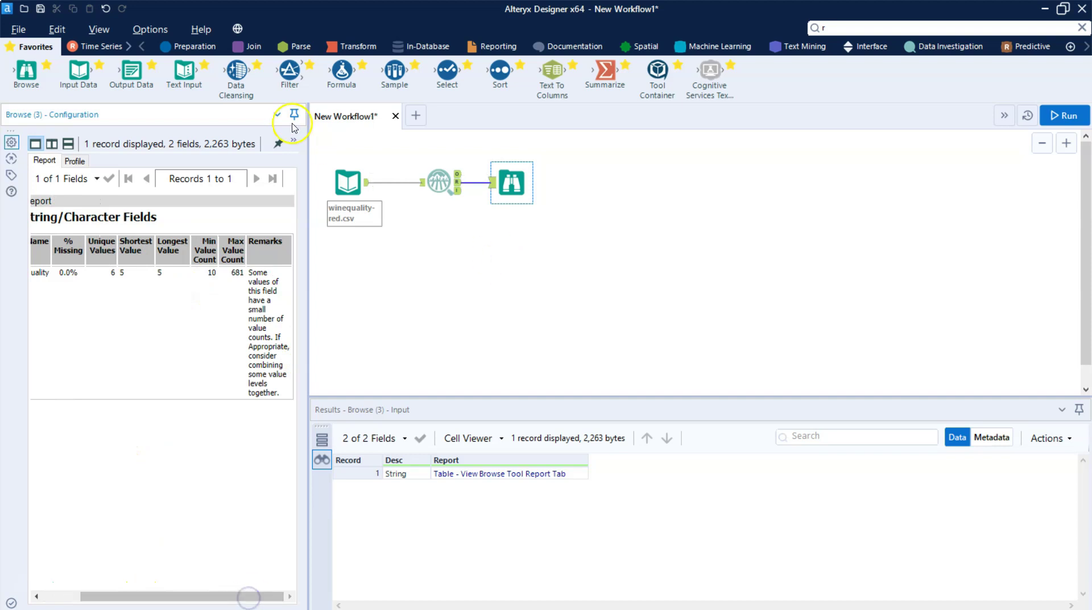
Connect a second Browse tool to the Field Summary's I output and run the workflow.
{"action": "left_click_drag", "start_coordinate": [26, 69], "coordinate": [510, 230]}
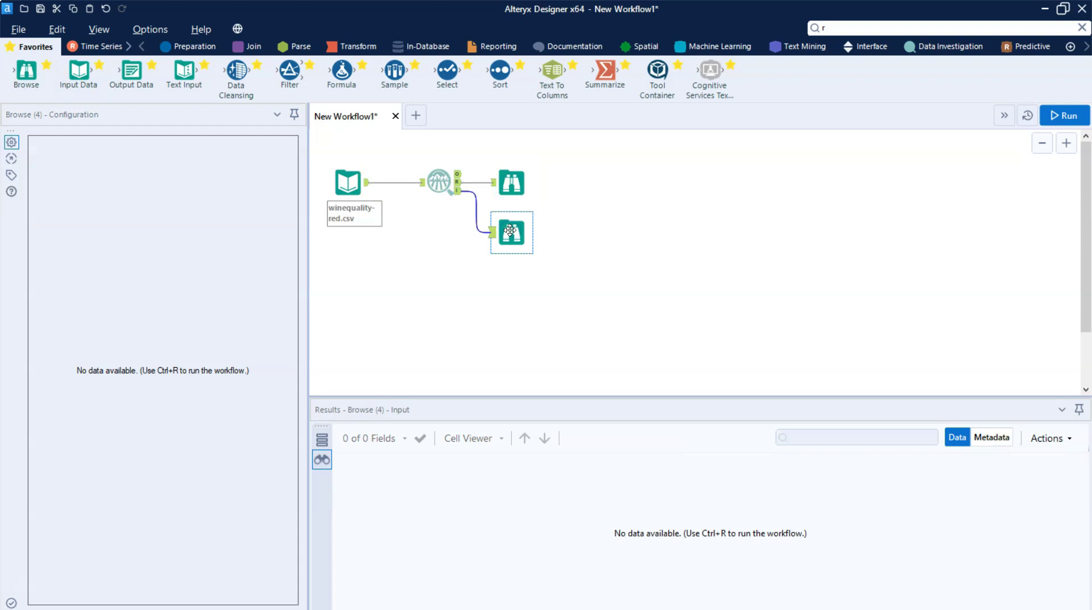
{"action": "left_click", "coordinate": [1061, 119]}
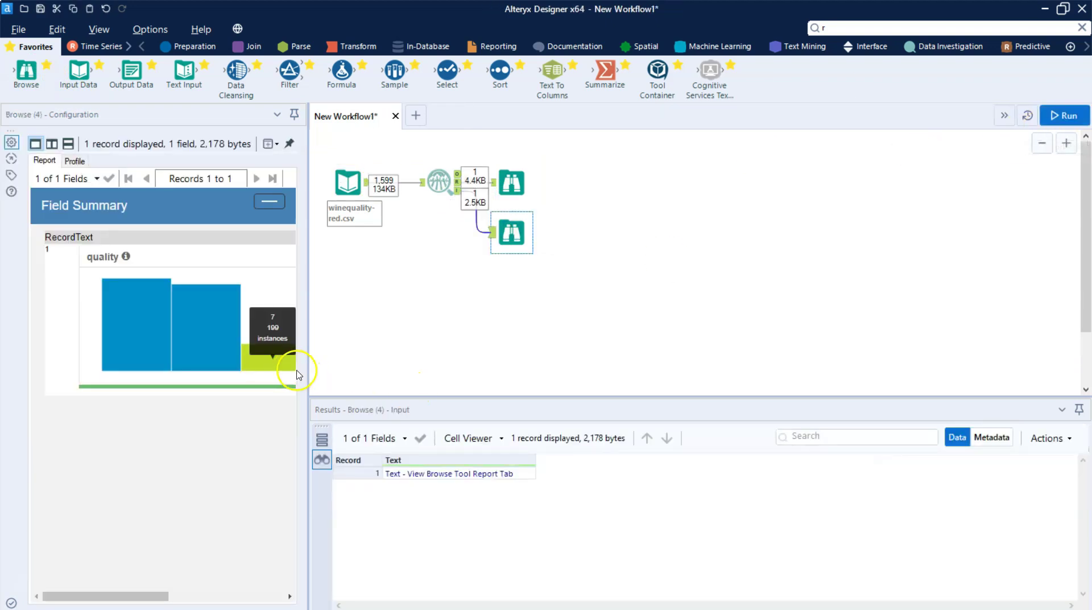
Examine the instance counts of the bars in the quality histogram and clear the old tool search text.
{"action": "left_click_drag", "start_coordinate": [309, 373], "coordinate": [636, 376]}
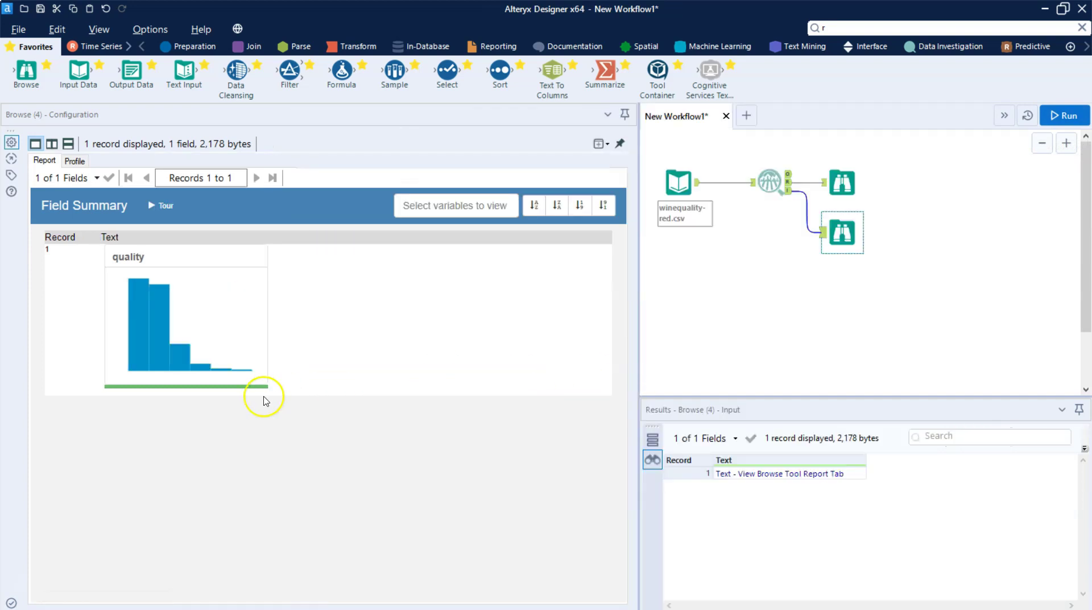
{"action": "left_click_drag", "start_coordinate": [638, 416], "coordinate": [425, 434]}
{"action": "mouse_move", "coordinate": [165, 349]}
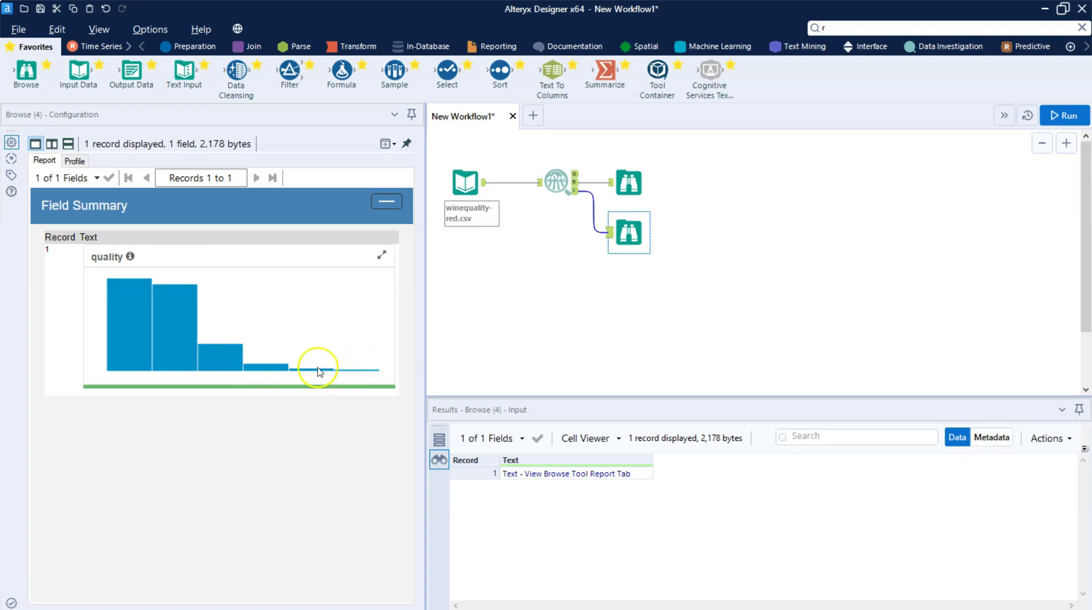
{"action": "left_click", "coordinate": [284, 369]}
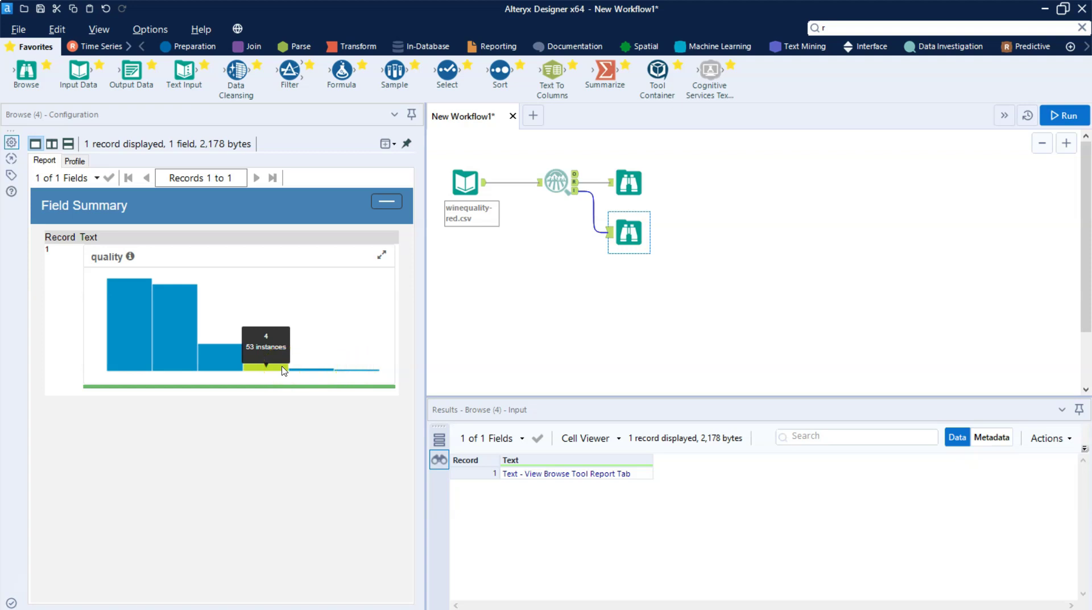
{"action": "mouse_move", "coordinate": [284, 370]}
{"action": "left_mouse_down"}
{"action": "mouse_move", "coordinate": [228, 367]}
{"action": "mouse_move", "coordinate": [340, 374]}
{"action": "left_mouse_up"}
{"action": "mouse_move", "coordinate": [232, 362]}
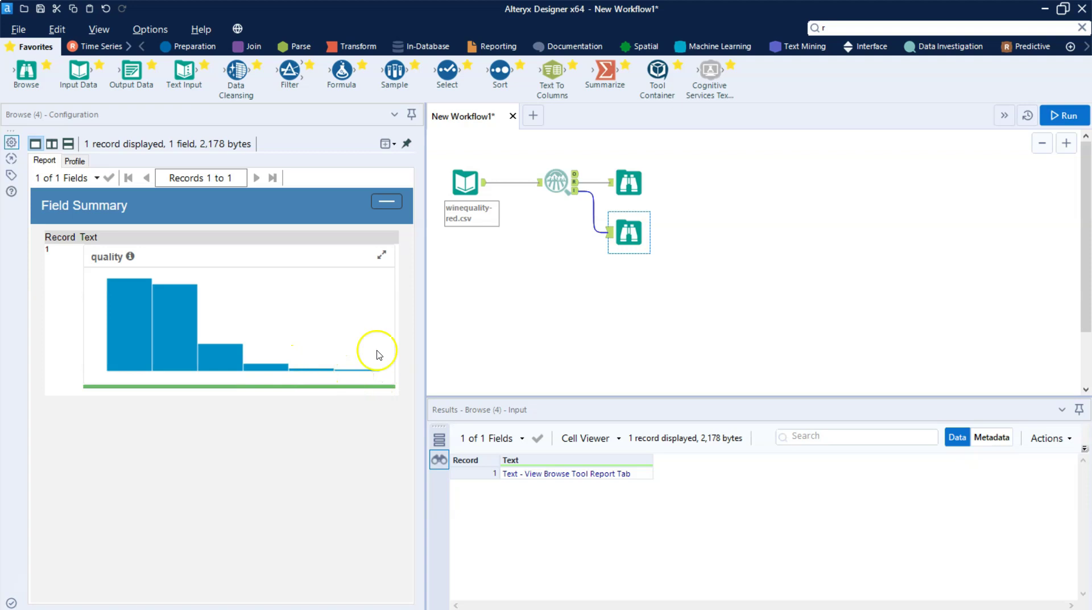
{"action": "left_click", "coordinate": [838, 27]}
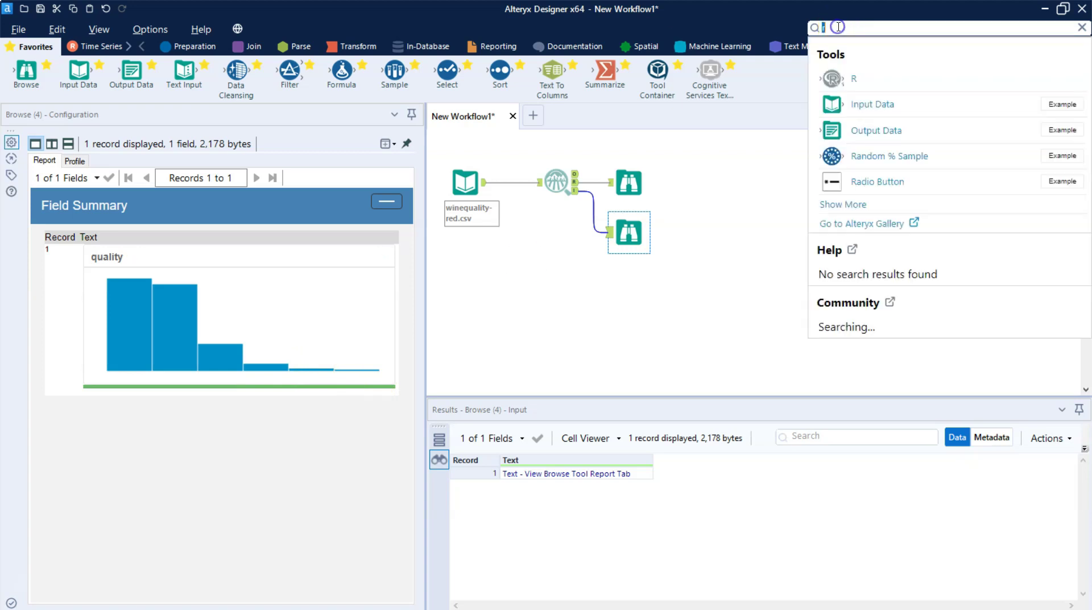
{"action": "key", "text": "BackSpace"}
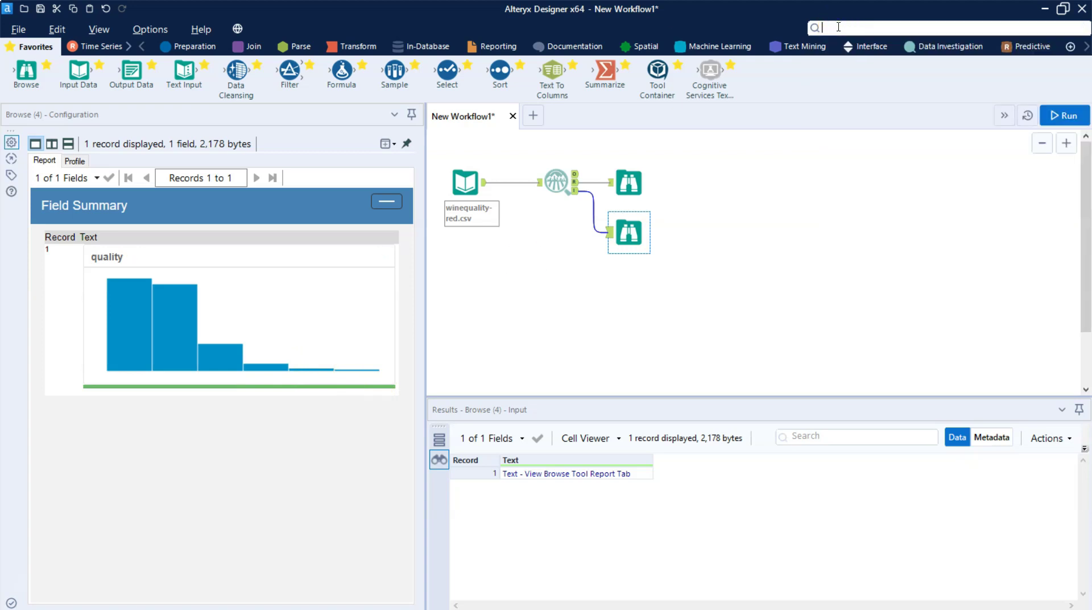
{"action": "mouse_move", "coordinate": [274, 373]}
{"action": "left_click", "coordinate": [341, 308]}
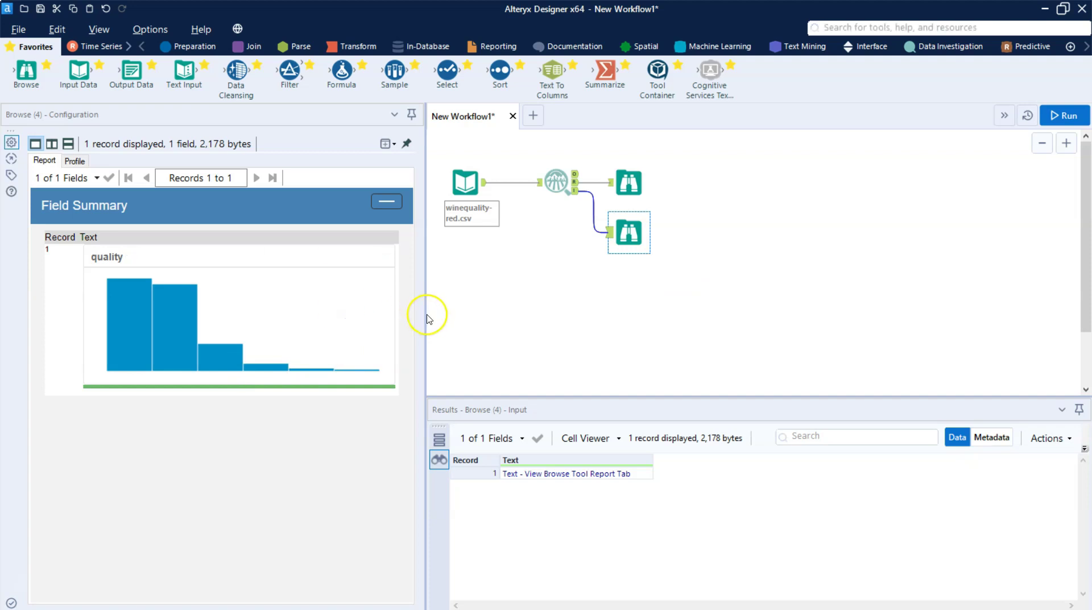
{"action": "left_click_drag", "start_coordinate": [425, 313], "coordinate": [276, 313]}
Move the Field Summary tool and its two Browse tools below the winequality-red.csv input.
{"action": "left_click", "coordinate": [709, 50]}
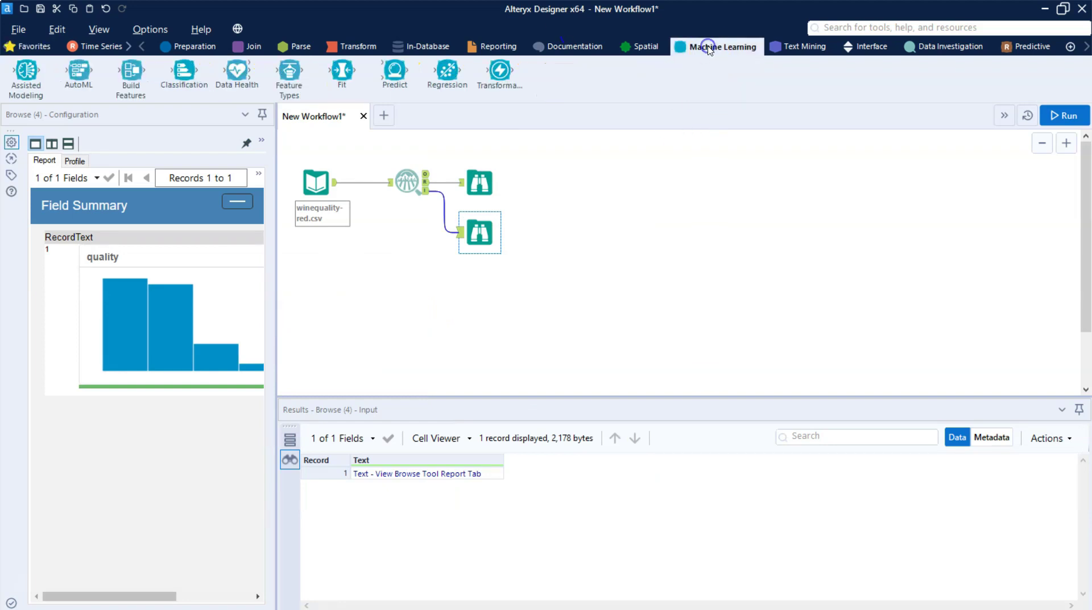
{"action": "left_click", "coordinate": [451, 156]}
{"action": "left_click_drag", "start_coordinate": [394, 192], "coordinate": [327, 311]}
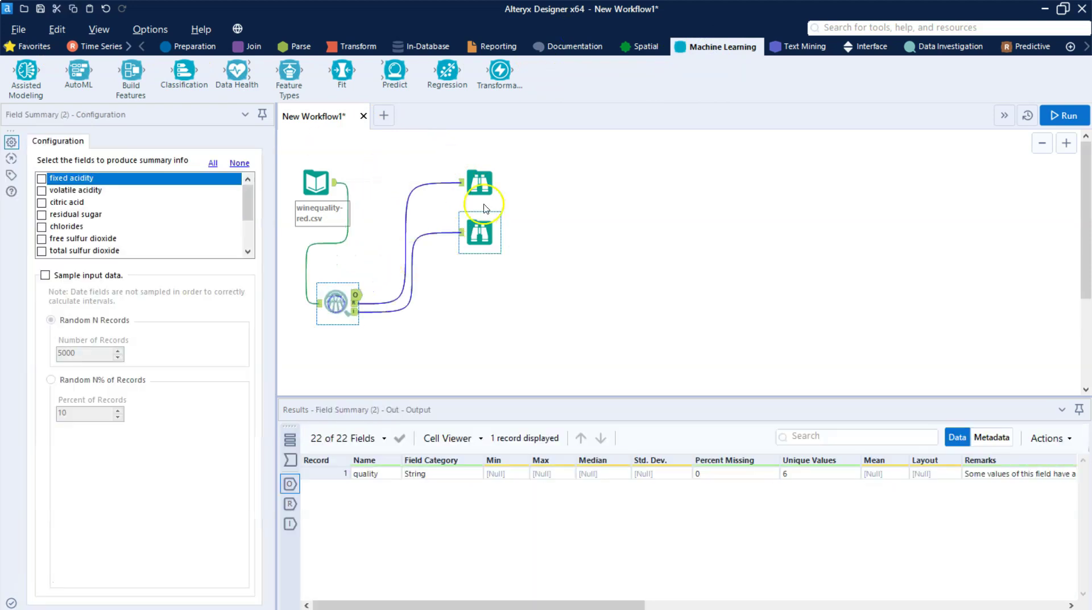
{"action": "left_click_drag", "start_coordinate": [480, 232], "coordinate": [401, 353]}
{"action": "left_click", "coordinate": [479, 182]}
{"action": "left_click_drag", "start_coordinate": [480, 182], "coordinate": [413, 311]}
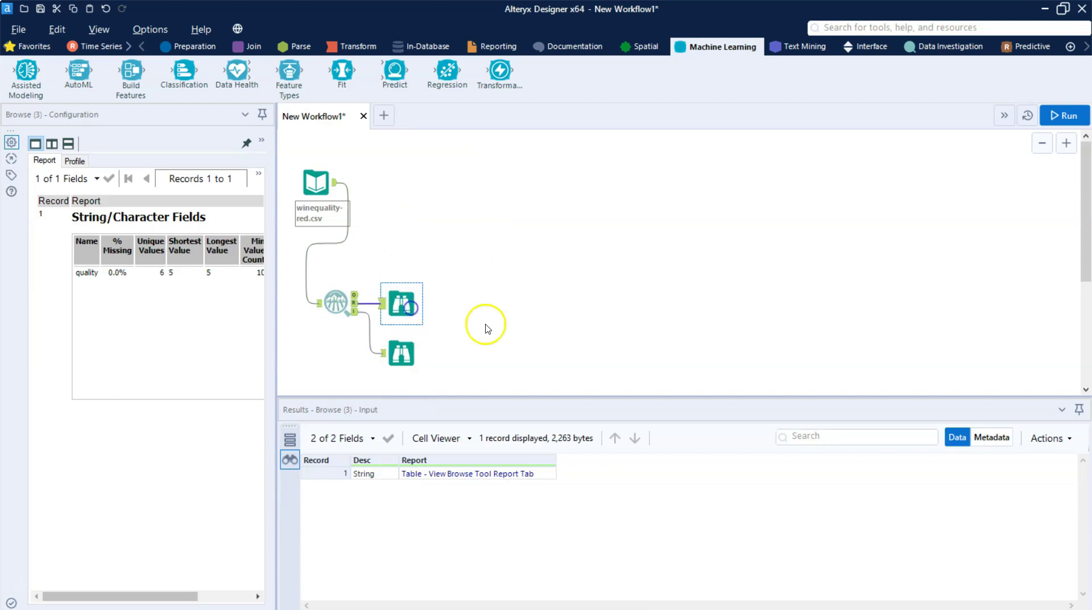
Search for "sam" and add a Create Samples tool connected to the winequality-red.csv input.
{"action": "left_click", "coordinate": [880, 28]}
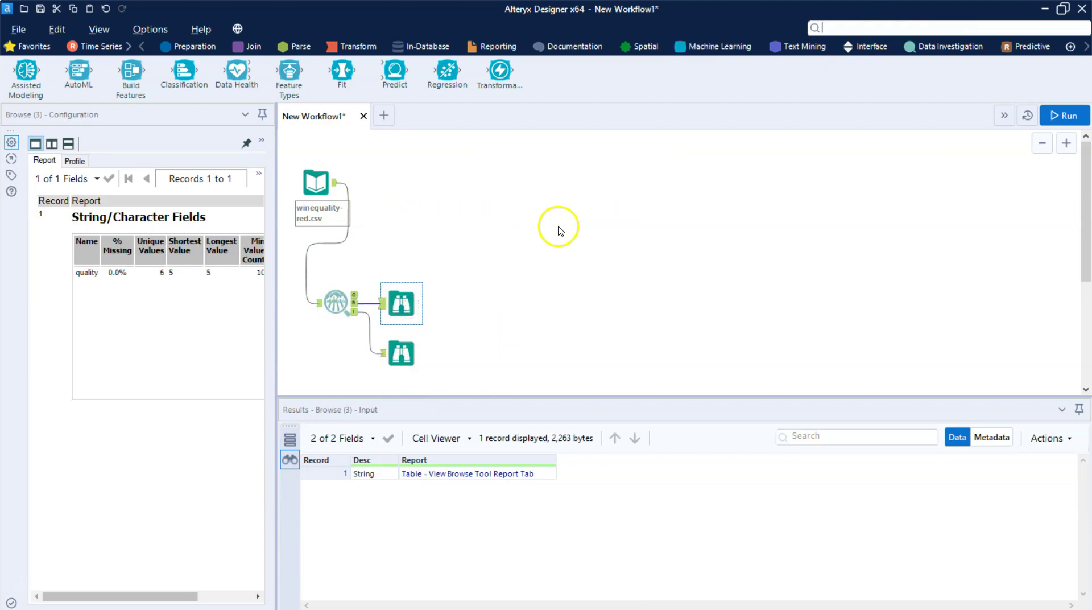
{"action": "type", "text": "sam"}
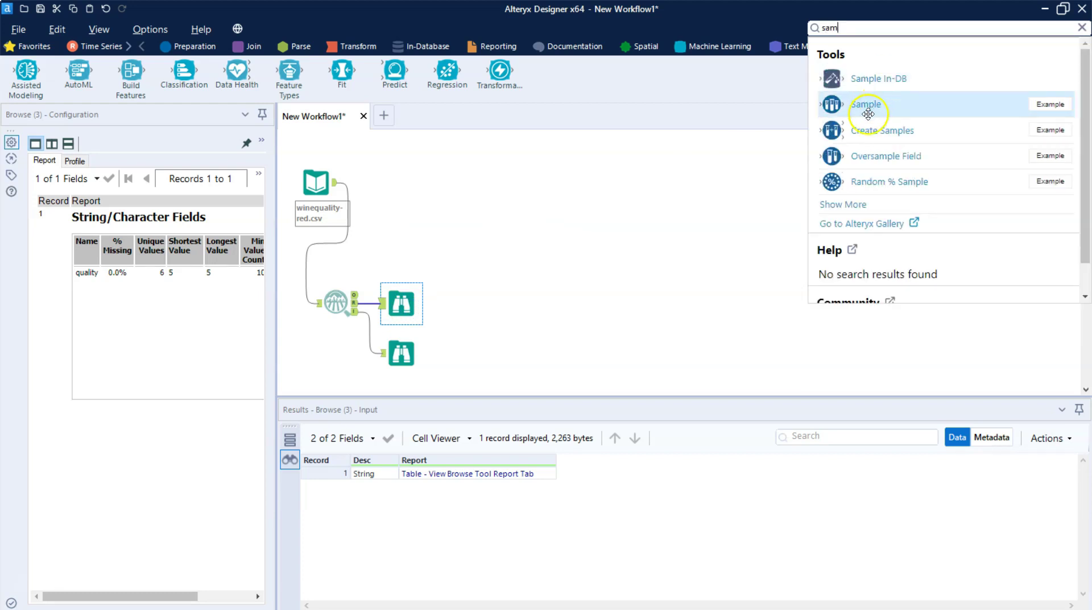
{"action": "left_click_drag", "start_coordinate": [872, 132], "coordinate": [415, 182]}
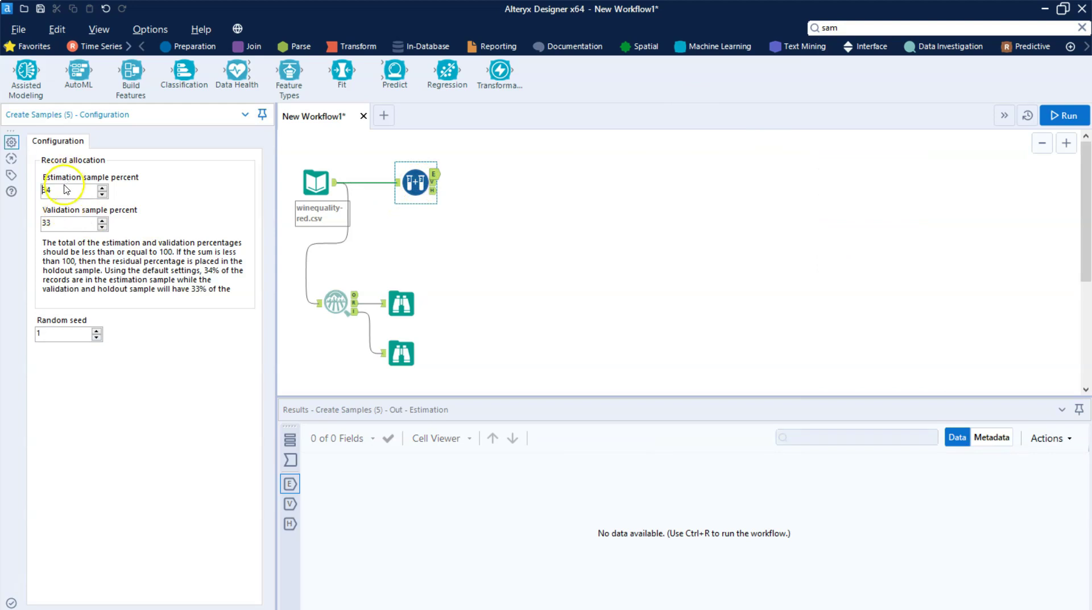
Set the estimation sample to 70 percent and the validation sample to 30 percent, and run the workflow.
{"action": "double_click", "coordinate": [47, 190]}
{"action": "double_click", "coordinate": [45, 223]}
{"action": "type", "text": "3"}
{"action": "left_click", "coordinate": [384, 316]}
{"action": "left_click", "coordinate": [430, 218]}
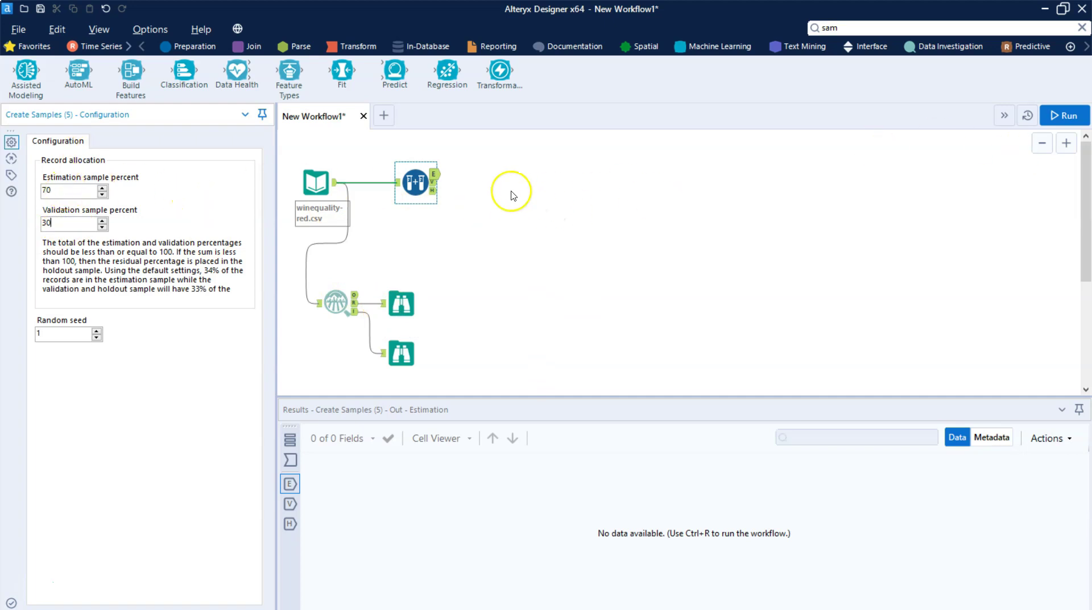
{"action": "left_click", "coordinate": [1069, 115]}
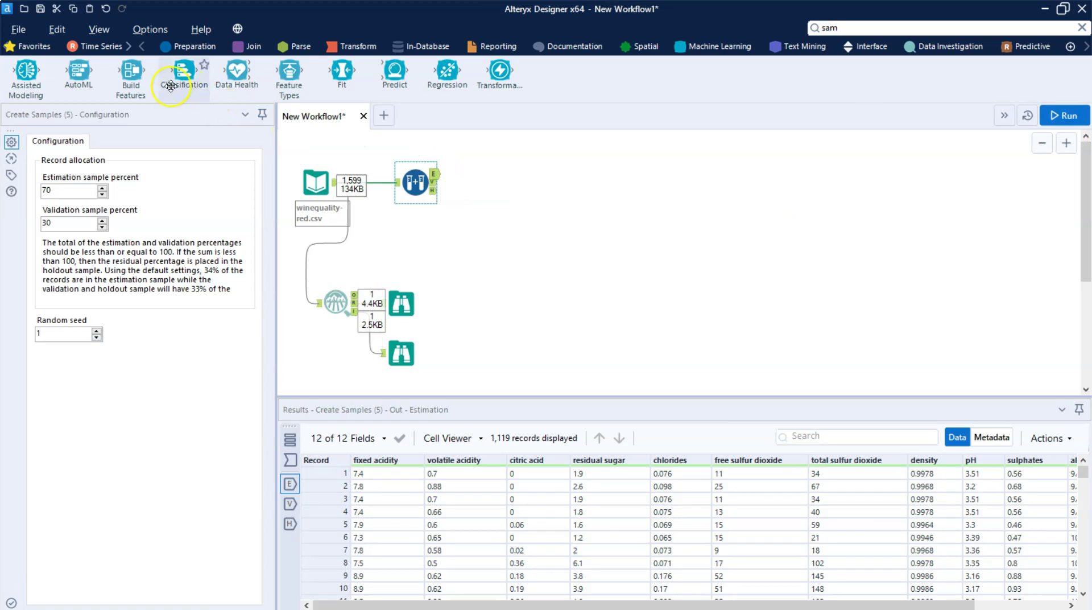
Add an Assisted Modeling tool connected to the estimation output of Create Samples.
{"action": "left_click", "coordinate": [436, 178]}
{"action": "left_click_drag", "start_coordinate": [26, 74], "coordinate": [519, 175]}
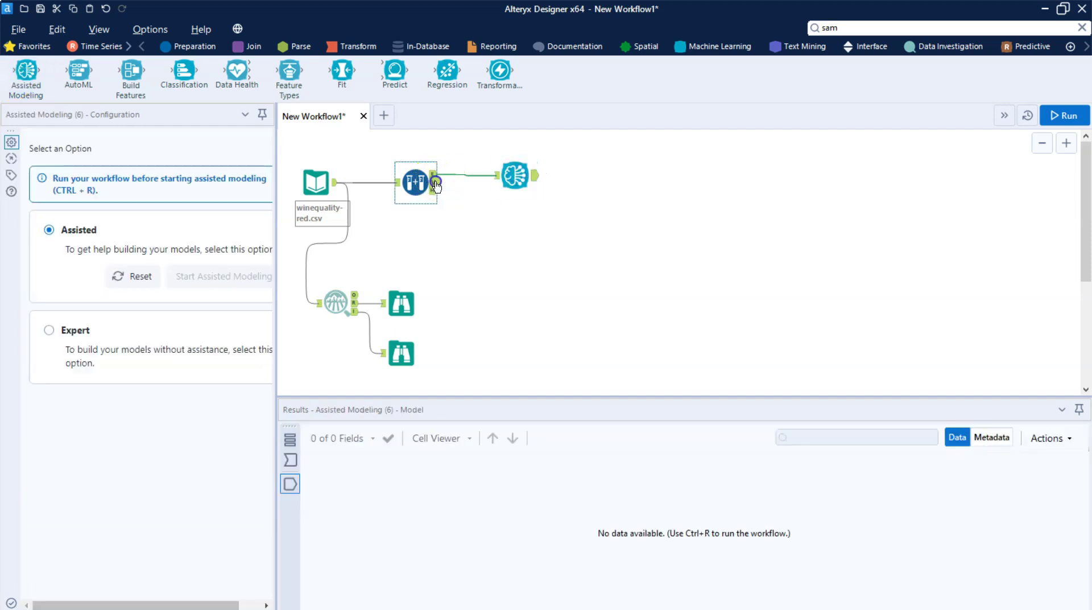
Widen the Assisted Modeling configuration area, run the workflow with the Assisted option selected, and start Assisted Modeling.
{"action": "left_click", "coordinate": [518, 179]}
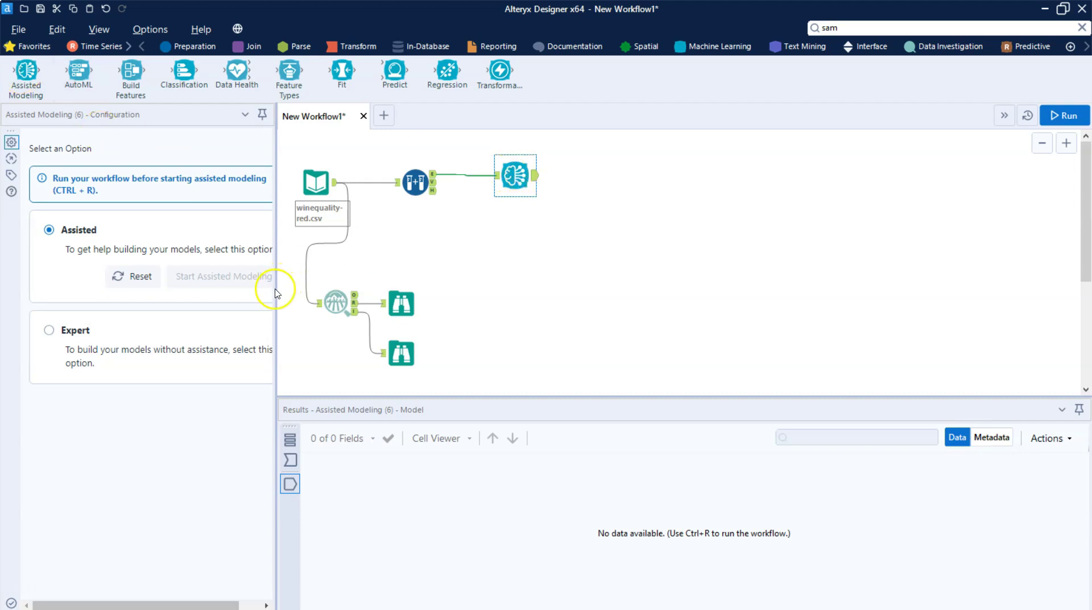
{"action": "left_click_drag", "start_coordinate": [276, 289], "coordinate": [462, 274]}
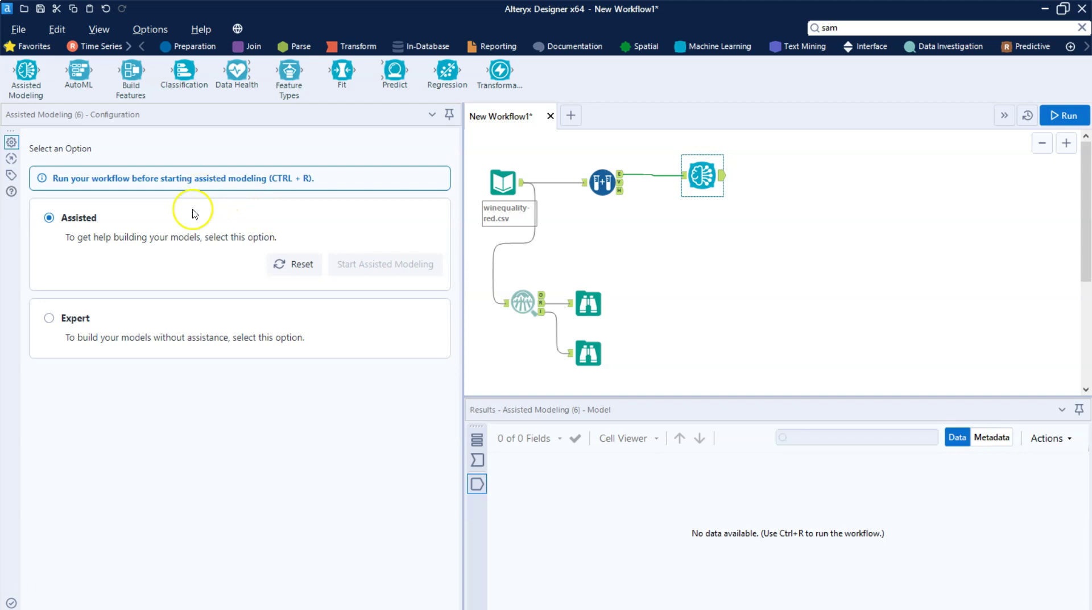
{"action": "left_click", "coordinate": [91, 227]}
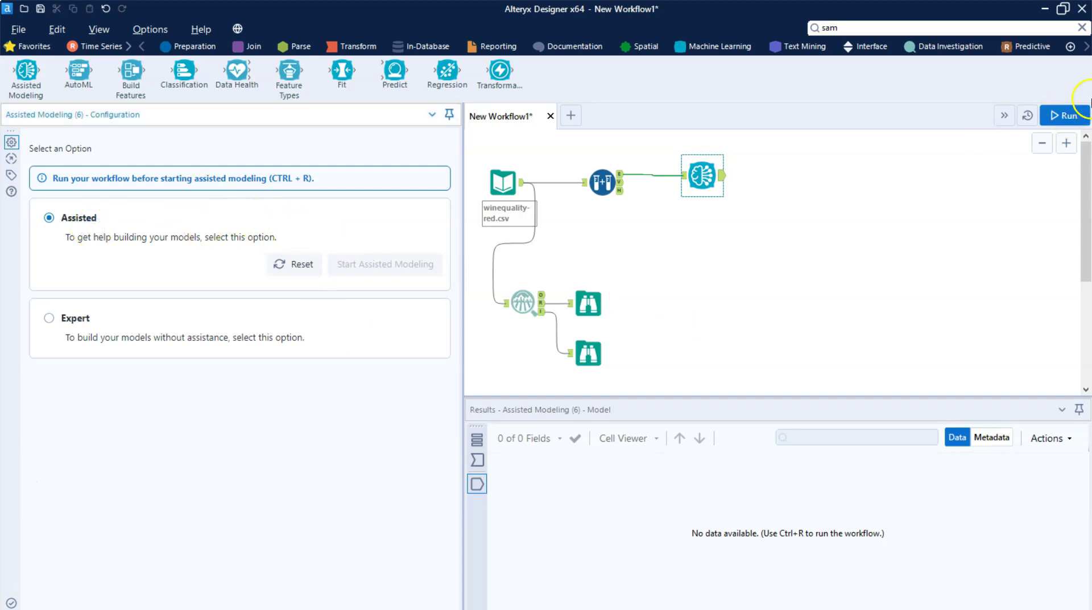
{"action": "left_click", "coordinate": [1063, 116]}
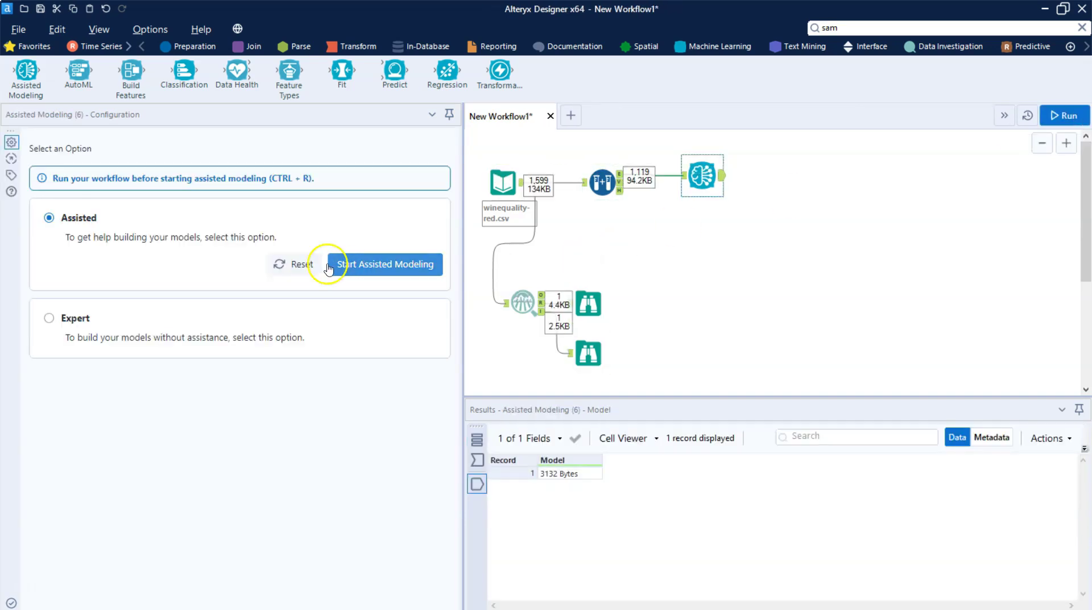
{"action": "left_click", "coordinate": [330, 265]}
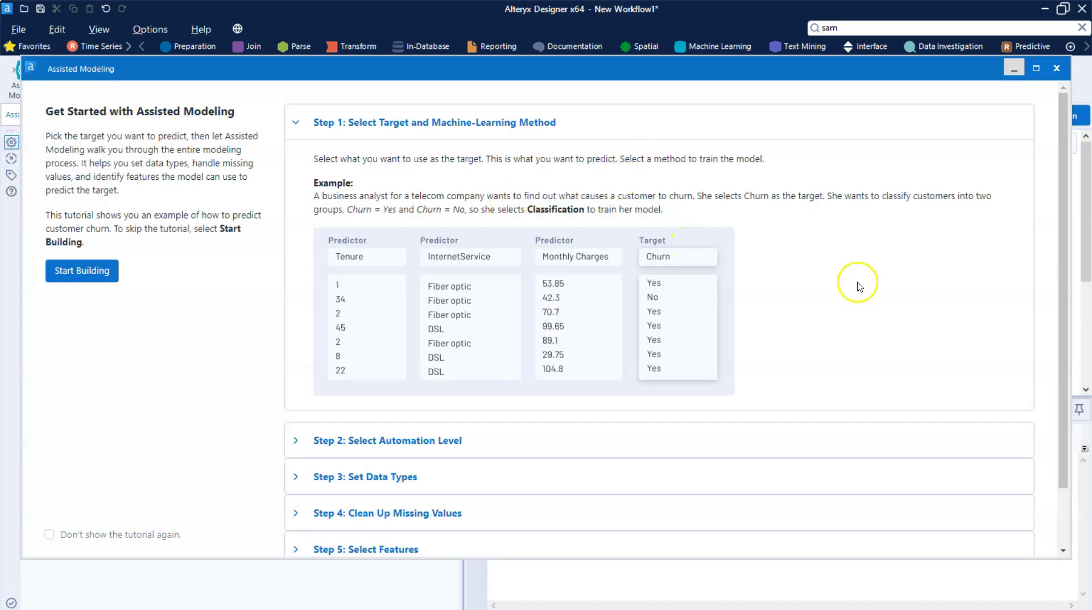
Review the Assisted Modeling tutorial sections on automation level, data types, missing values, features and algorithms.
{"action": "left_click", "coordinate": [492, 447]}
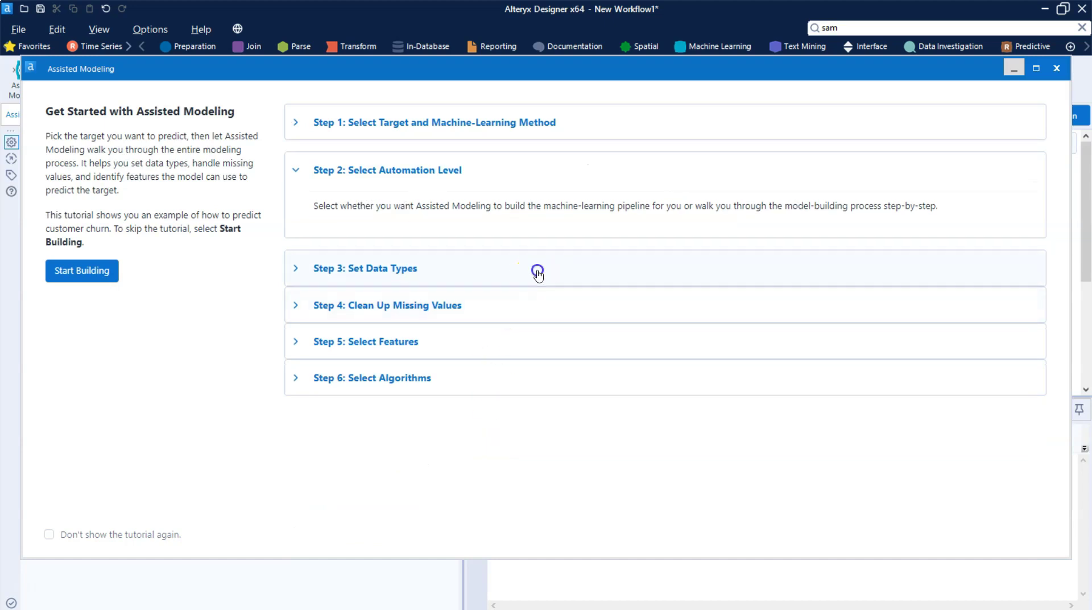
{"action": "left_click", "coordinate": [537, 275]}
{"action": "scroll", "coordinate": [581, 451], "scroll_direction": "down", "scroll_amount": 2}
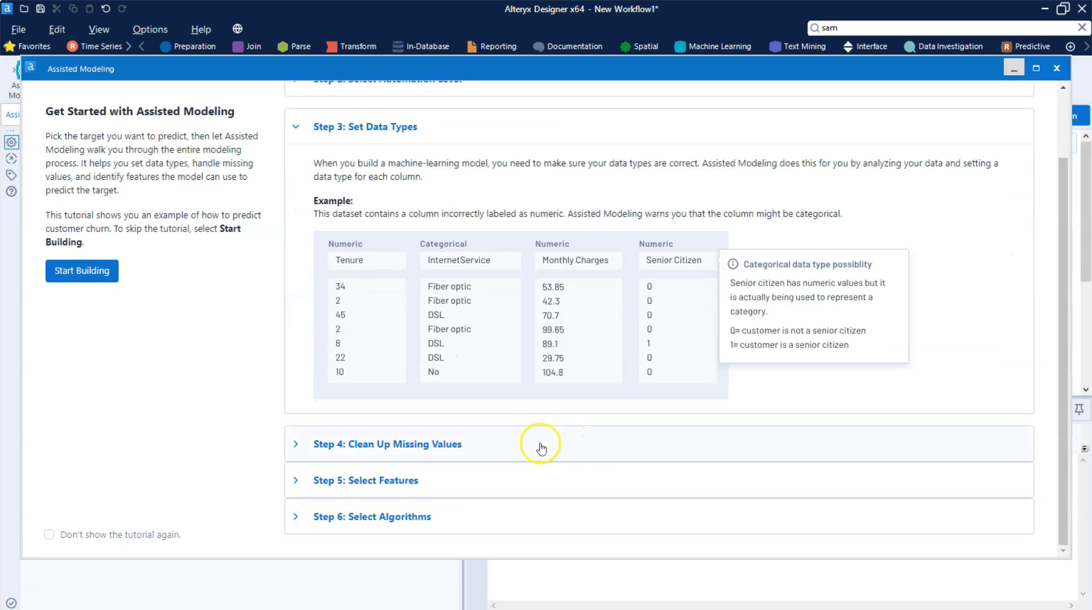
{"action": "left_click", "coordinate": [538, 445]}
{"action": "left_click", "coordinate": [484, 501]}
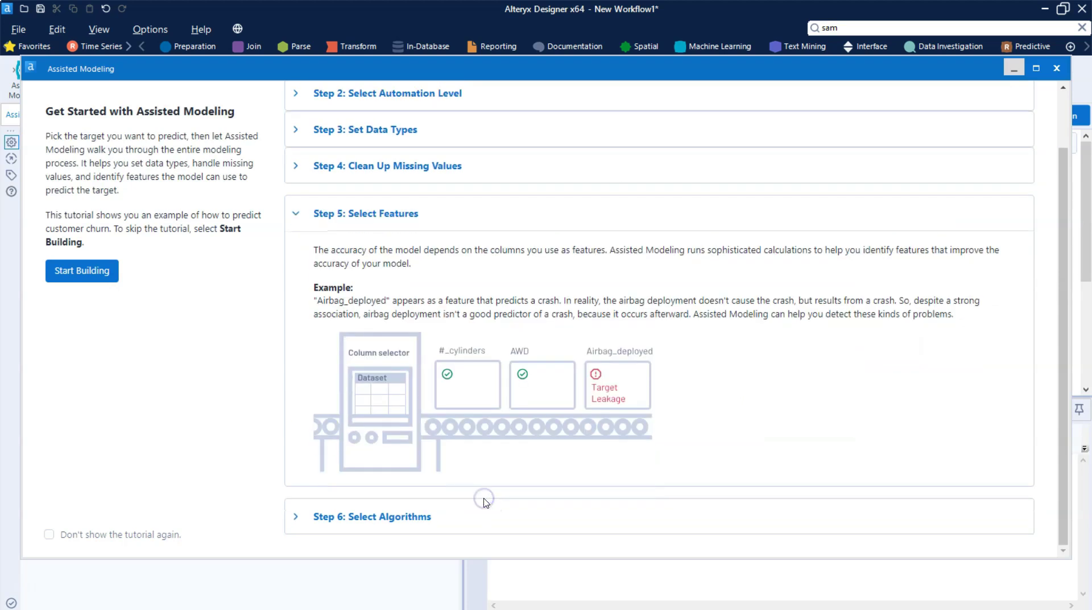
{"action": "left_click", "coordinate": [479, 514]}
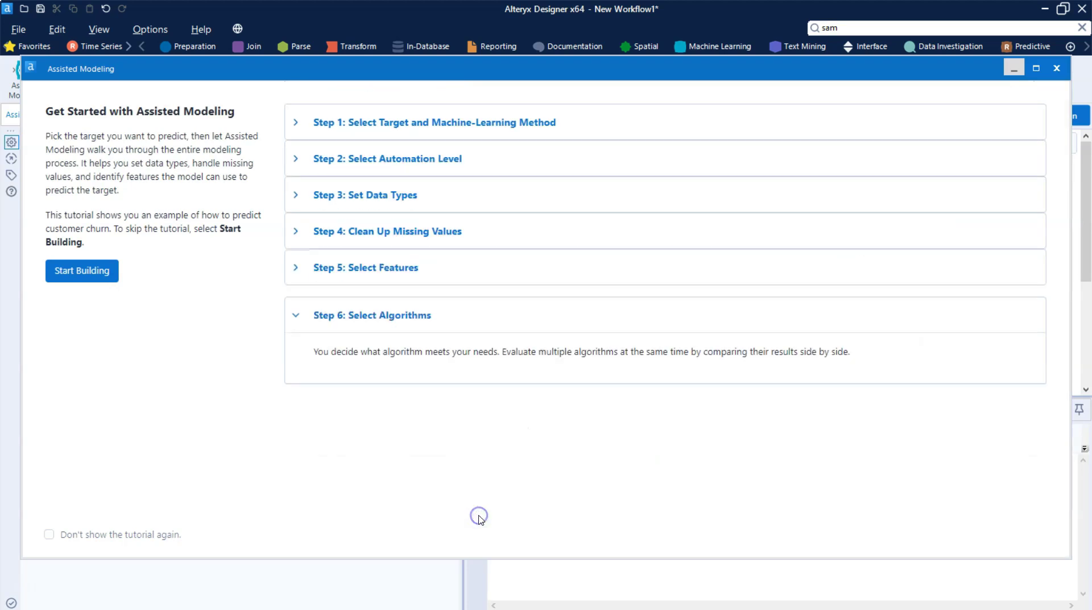
Start building the model with quality as the target and Classification as the machine-learning method, and confirm the target.
{"action": "left_click", "coordinate": [82, 271]}
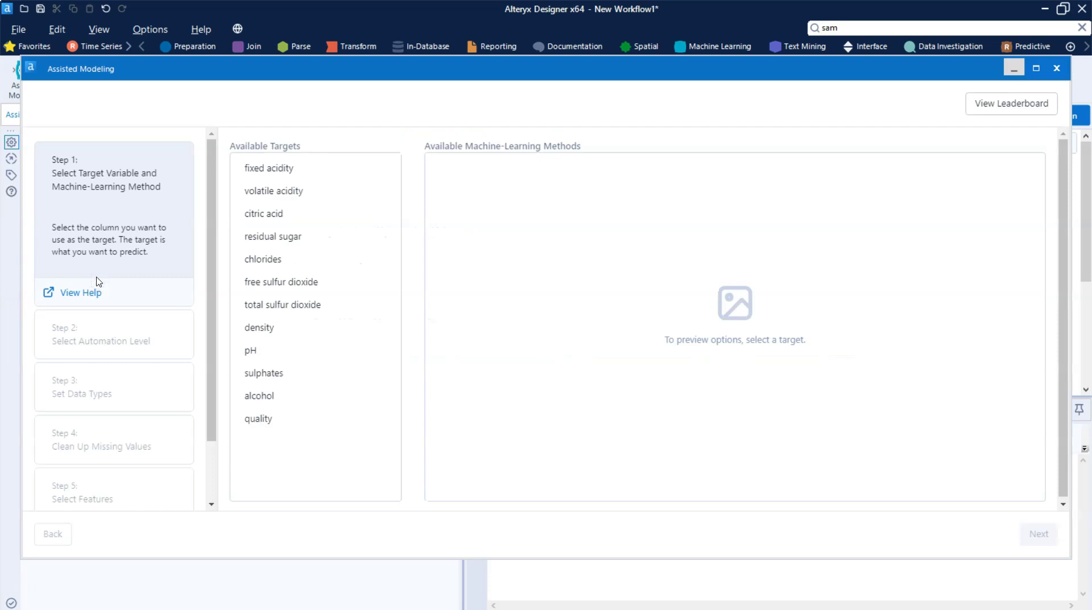
{"action": "left_click", "coordinate": [294, 420]}
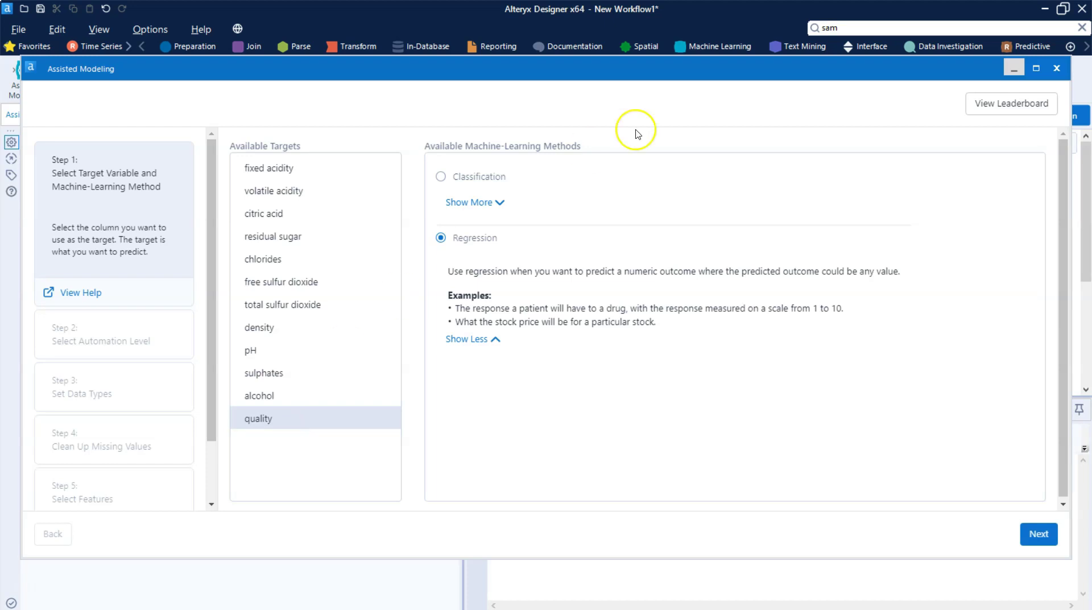
{"action": "left_click", "coordinate": [471, 181]}
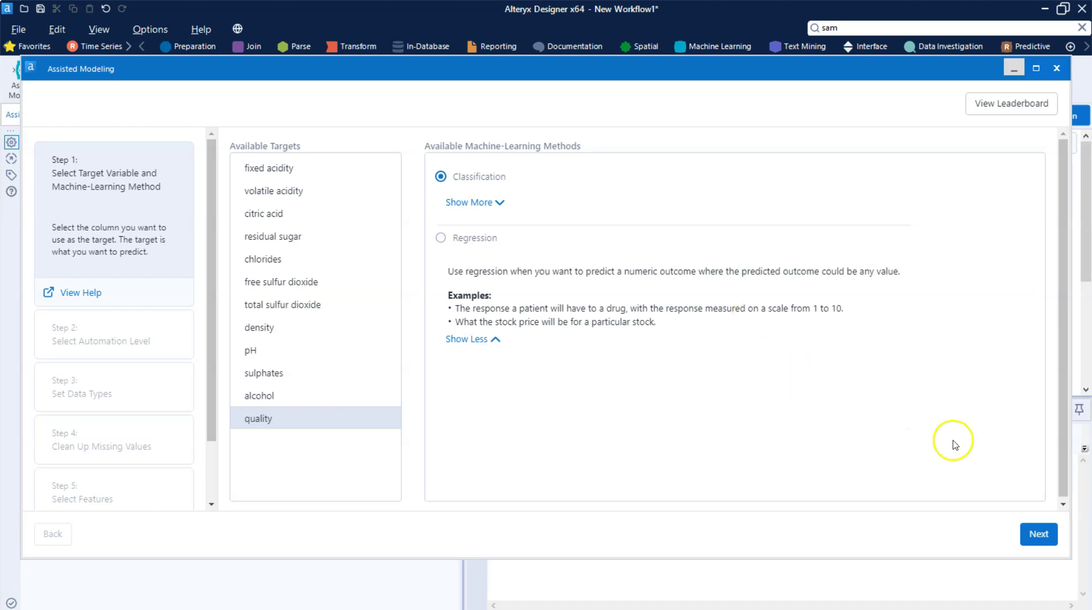
{"action": "left_click", "coordinate": [1038, 532]}
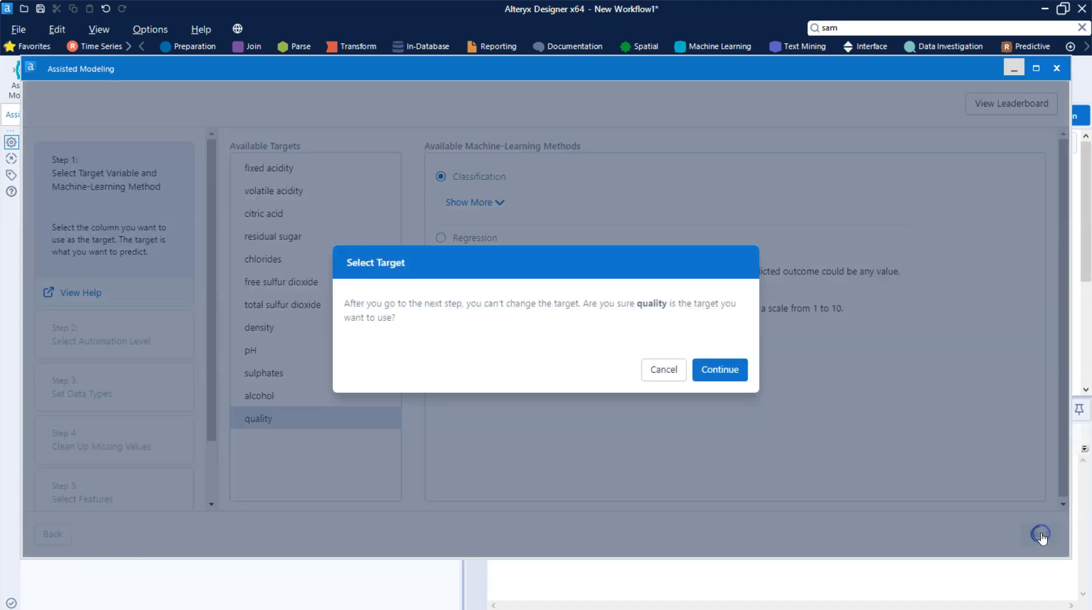
{"action": "left_click", "coordinate": [720, 374]}
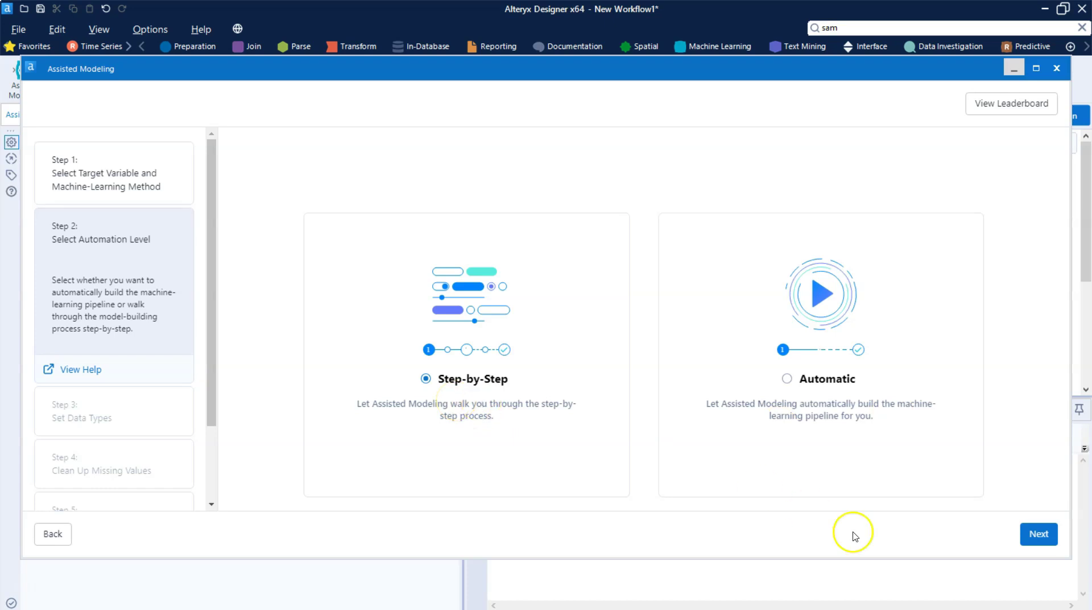
Proceed with the Step-by-Step automation level and accept the recommended Numeric data type for all features.
{"action": "left_click", "coordinate": [1045, 543]}
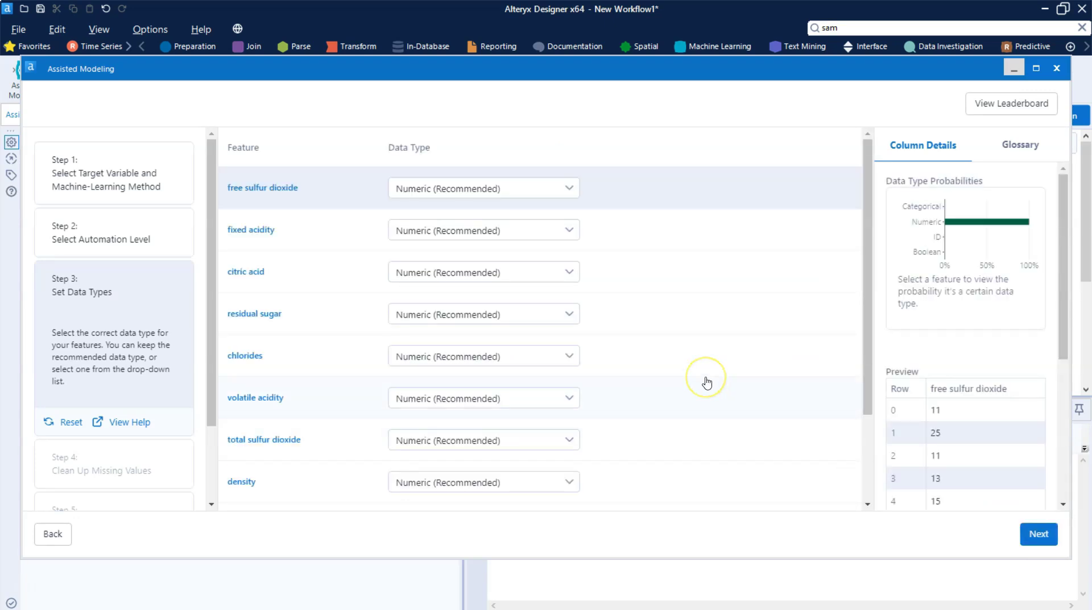
{"action": "scroll", "coordinate": [707, 382], "scroll_direction": "down", "scroll_amount": 2}
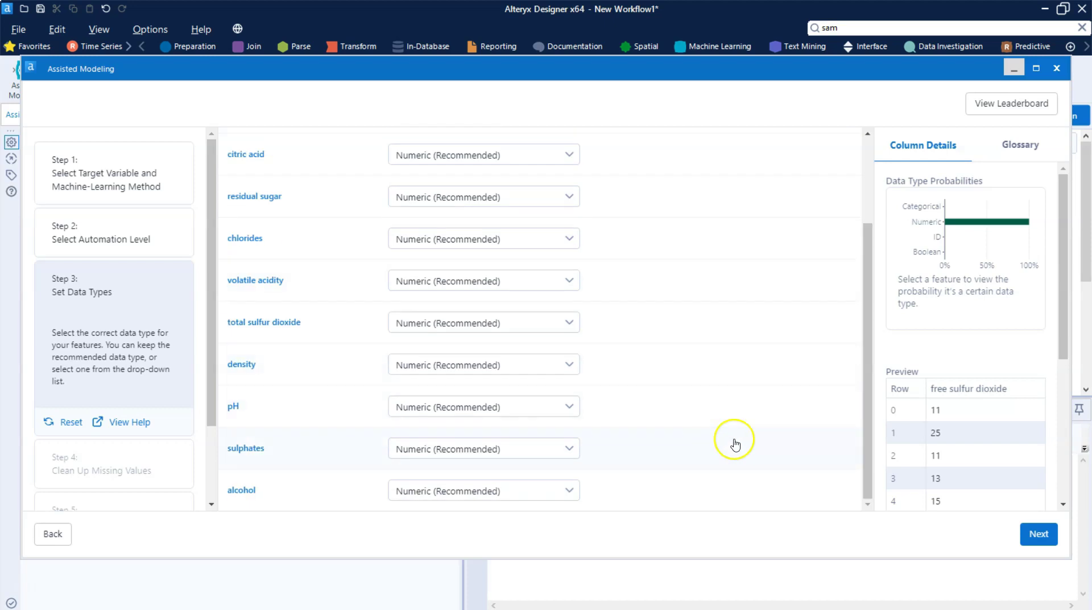
{"action": "scroll", "coordinate": [739, 444], "scroll_direction": "up", "scroll_amount": 2}
{"action": "scroll", "coordinate": [743, 448], "scroll_direction": "down", "scroll_amount": 2}
{"action": "left_click", "coordinate": [1055, 536]}
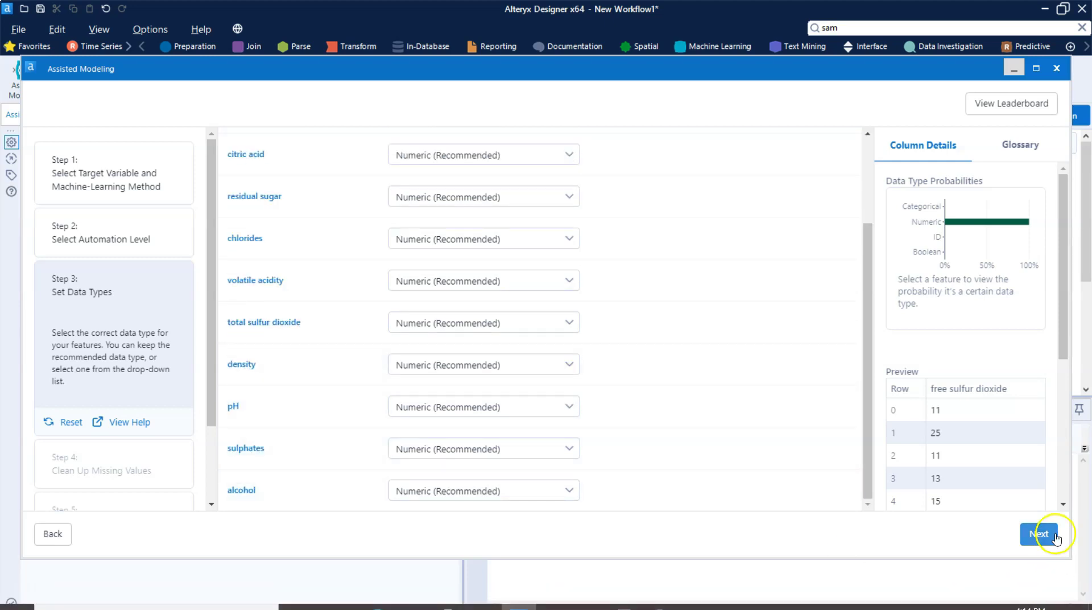
Continue past the missing-value clean-up and keep all 11 features selected as predictors.
{"action": "left_click", "coordinate": [697, 458]}
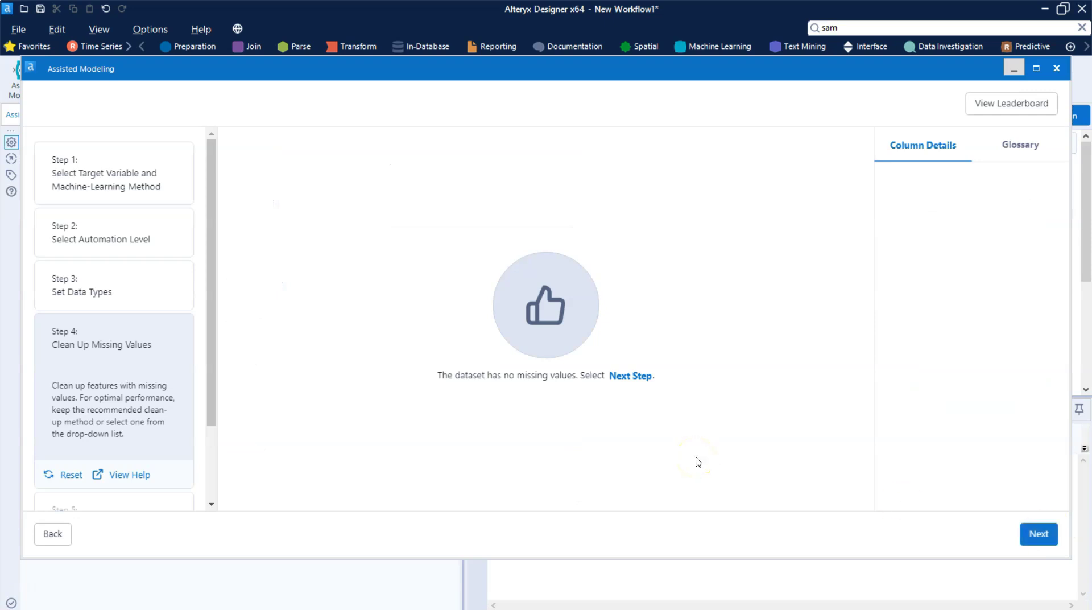
{"action": "left_click", "coordinate": [679, 282]}
{"action": "left_click", "coordinate": [1036, 534]}
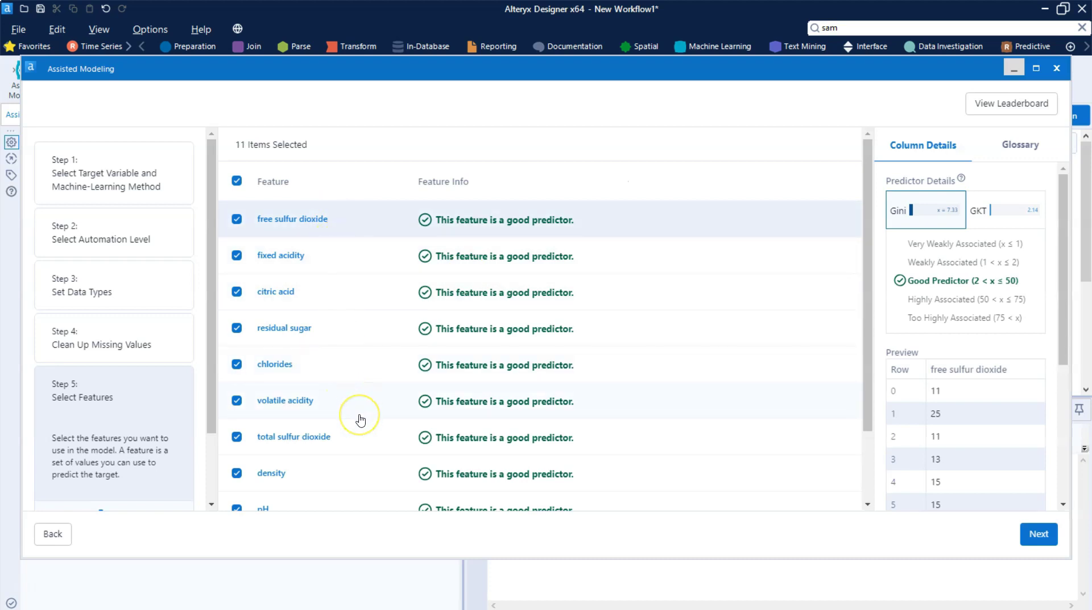
{"action": "scroll", "coordinate": [360, 419], "scroll_direction": "down", "scroll_amount": 2}
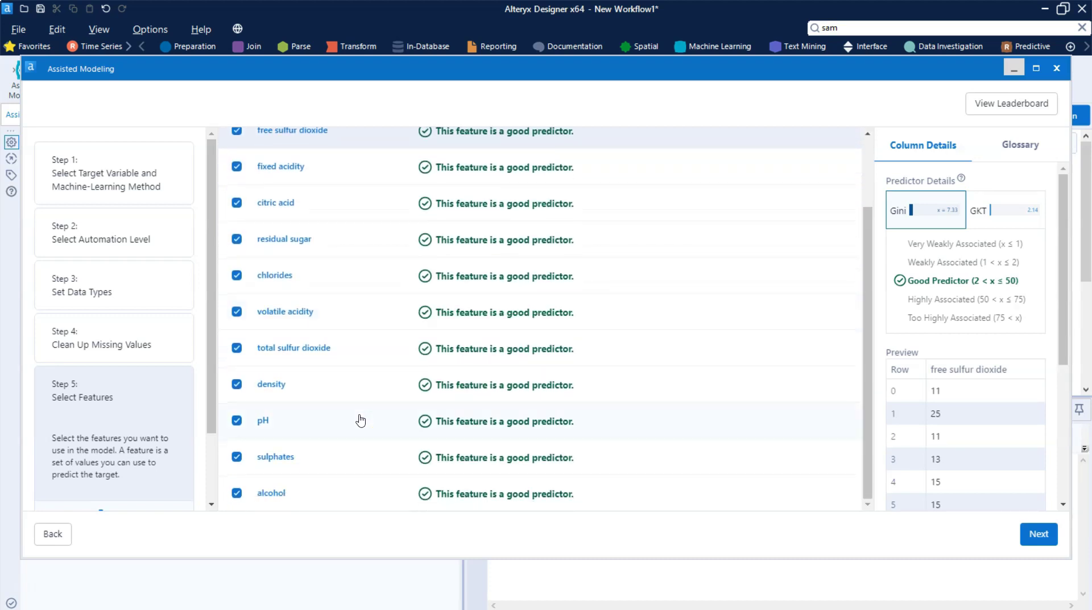
{"action": "scroll", "coordinate": [659, 324], "scroll_direction": "up", "scroll_amount": 2}
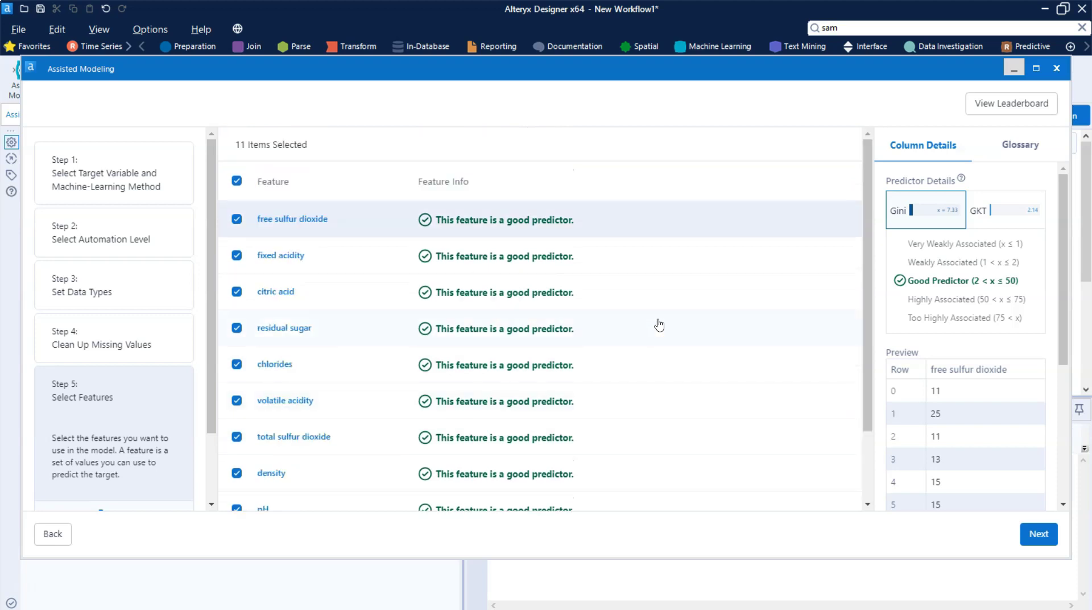
{"action": "left_click", "coordinate": [1038, 538]}
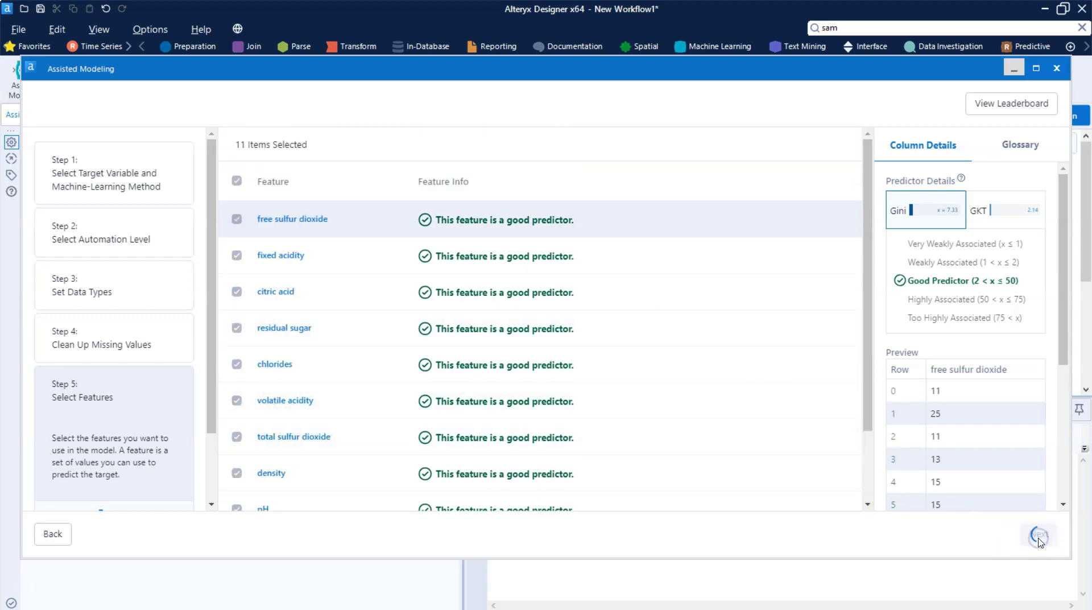
Run the selected Decision Tree, Random Forest and XGBoost algorithms.
{"action": "left_click", "coordinate": [677, 391]}
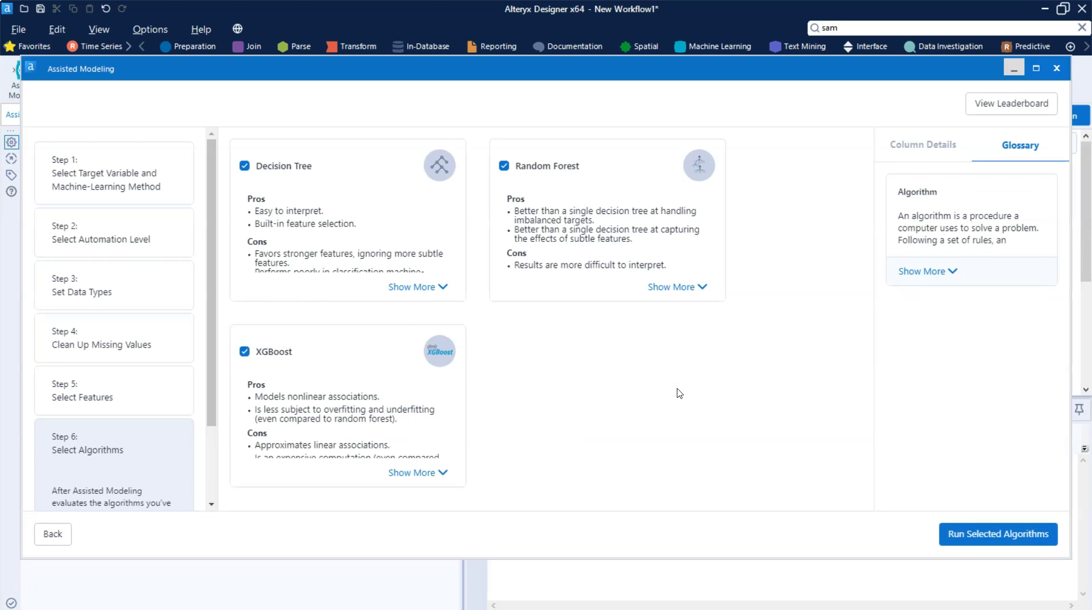
{"action": "left_click", "coordinate": [569, 383]}
{"action": "left_click", "coordinate": [980, 535]}
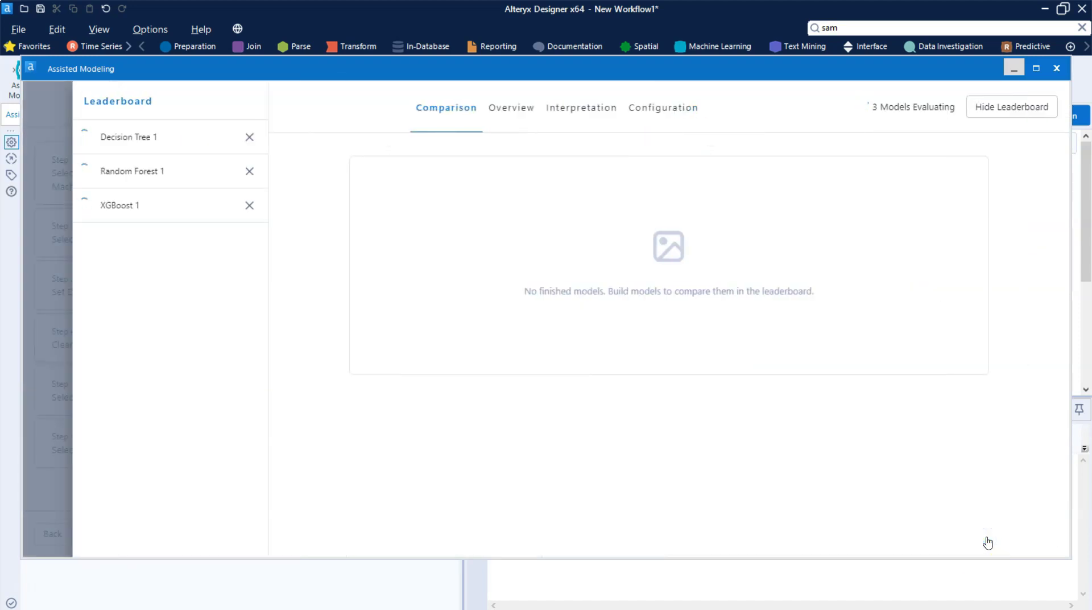
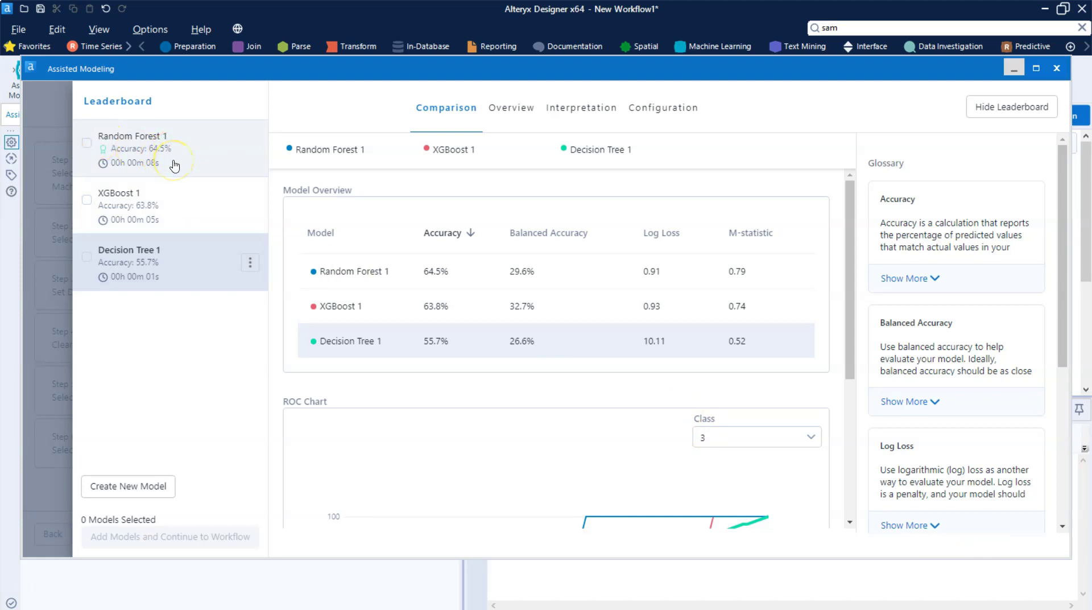
Select Random Forest 1 in the leaderboard and compare the models' accuracy metrics and ROC curves.
{"action": "left_click", "coordinate": [174, 165]}
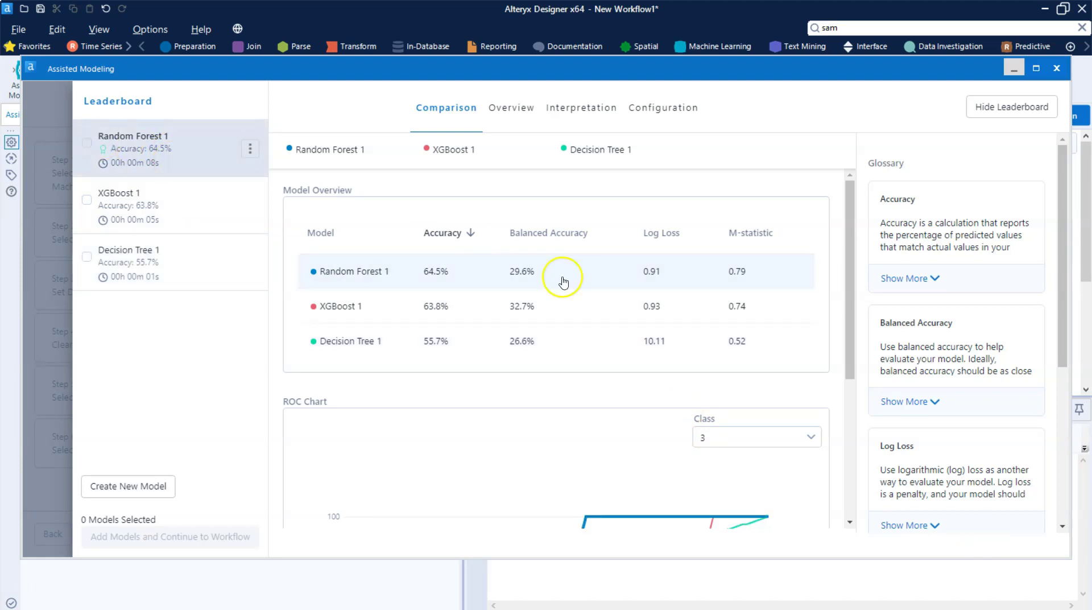
{"action": "scroll", "coordinate": [475, 353], "scroll_direction": "down", "scroll_amount": 4}
{"action": "scroll", "coordinate": [477, 353], "scroll_direction": "down", "scroll_amount": 1}
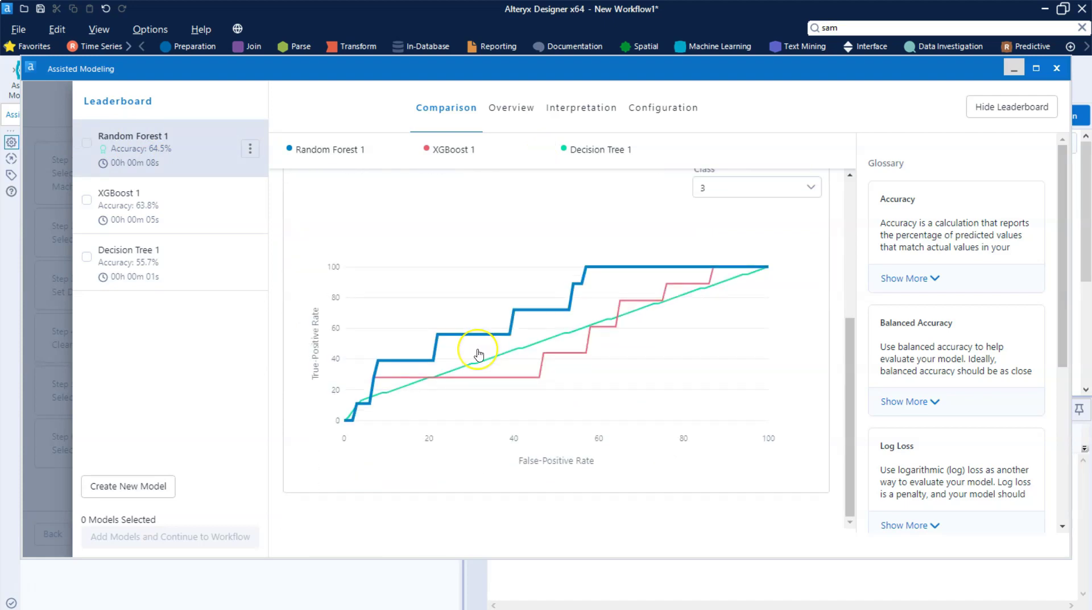
{"action": "scroll", "coordinate": [478, 353], "scroll_direction": "up", "scroll_amount": 4}
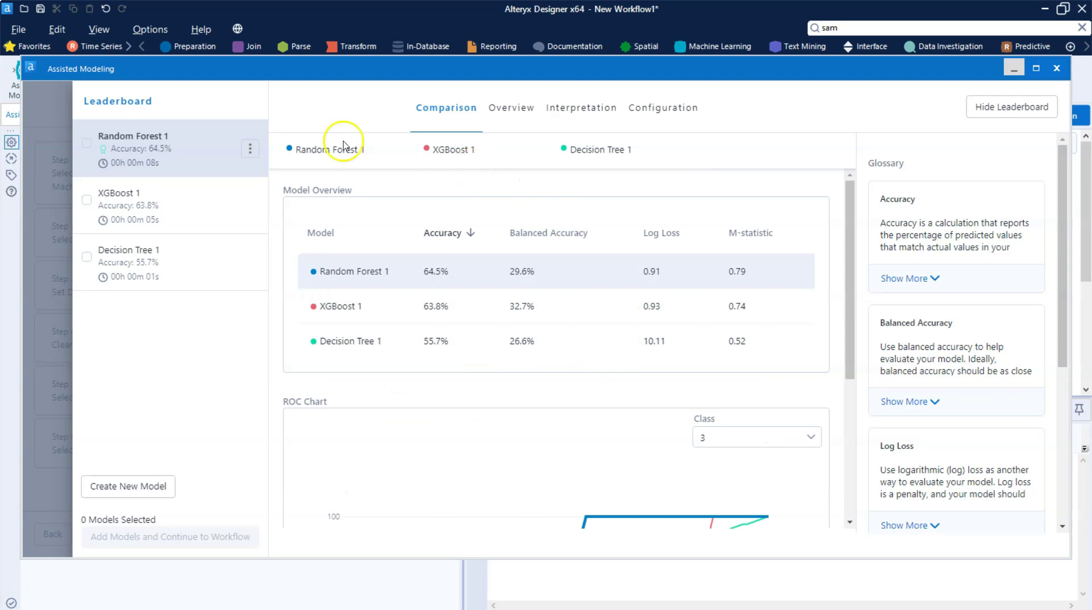
Open the Random Forest 1 overview and examine the confusion matrix counts for actual versus predicted quality classes.
{"action": "left_click", "coordinate": [506, 118]}
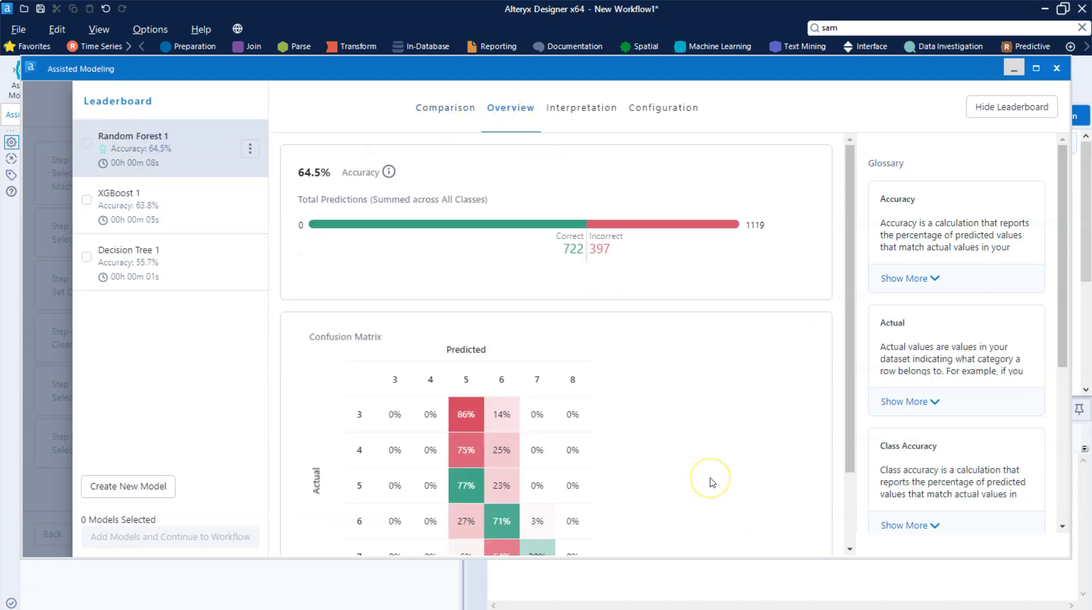
{"action": "scroll", "coordinate": [710, 482], "scroll_direction": "down", "scroll_amount": 2}
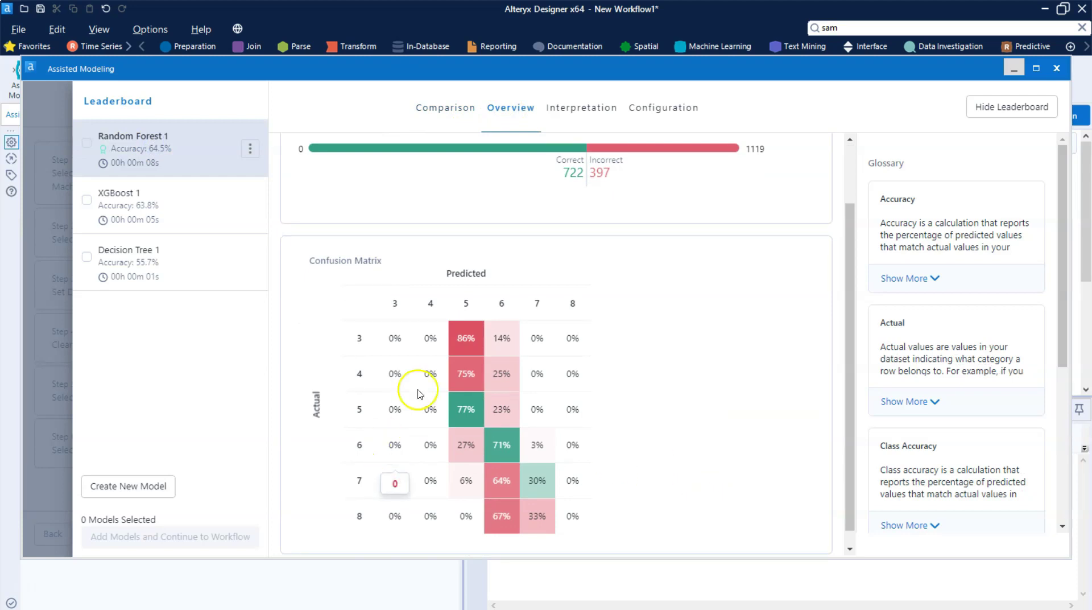
{"action": "mouse_move", "coordinate": [542, 518]}
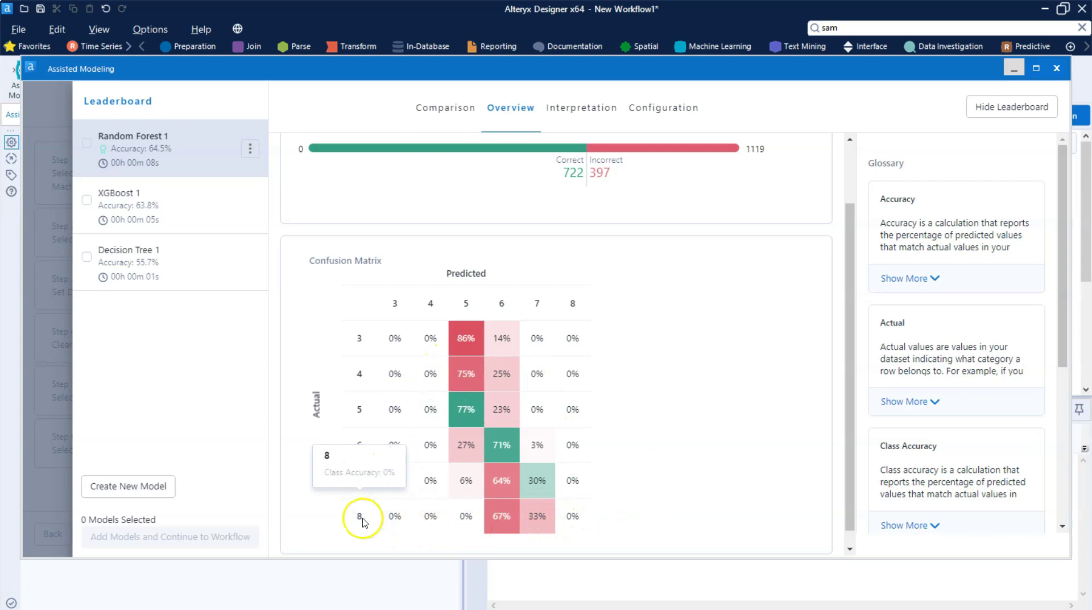
{"action": "mouse_move", "coordinate": [391, 519]}
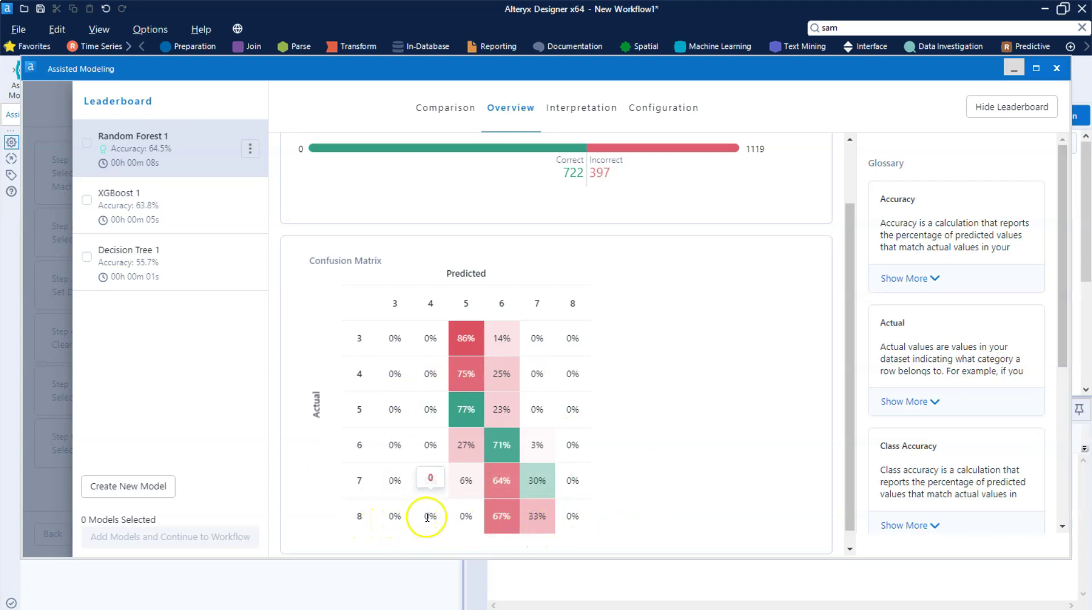
{"action": "mouse_move", "coordinate": [501, 517]}
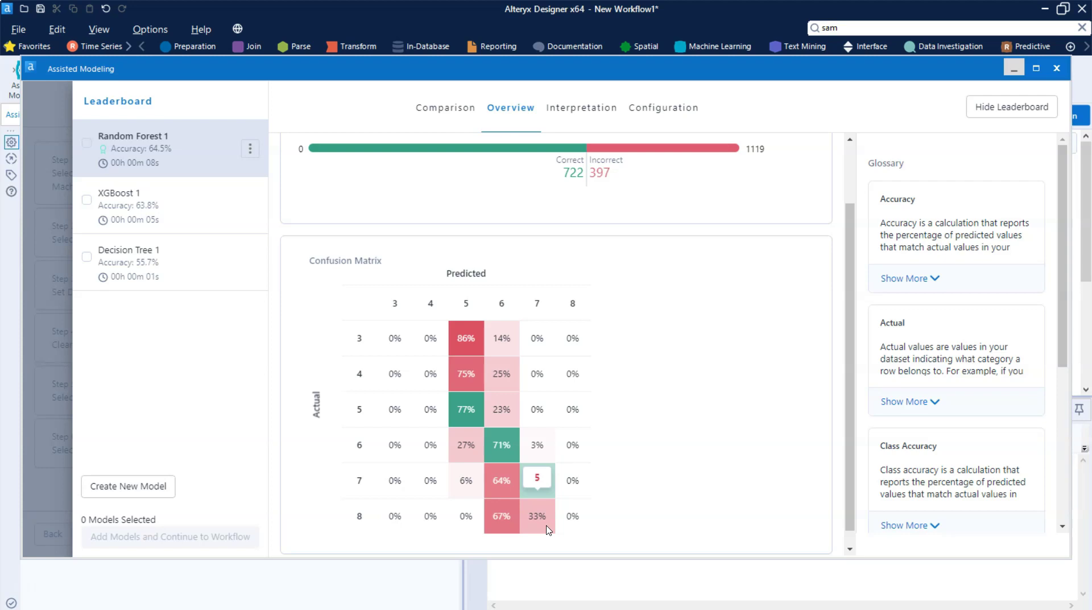
{"action": "left_click", "coordinate": [501, 513]}
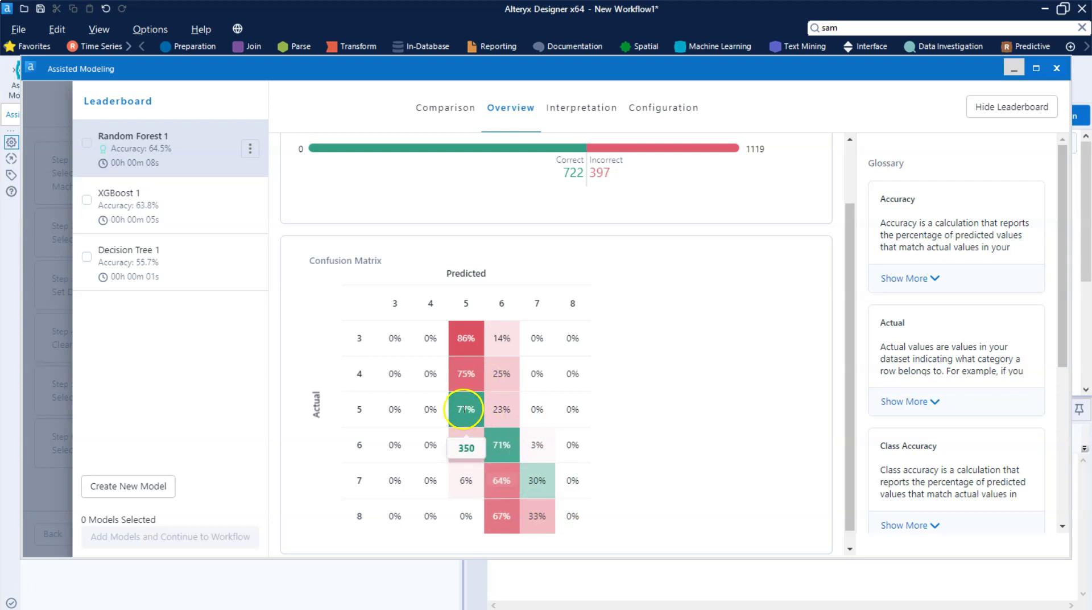
{"action": "left_click", "coordinate": [517, 454]}
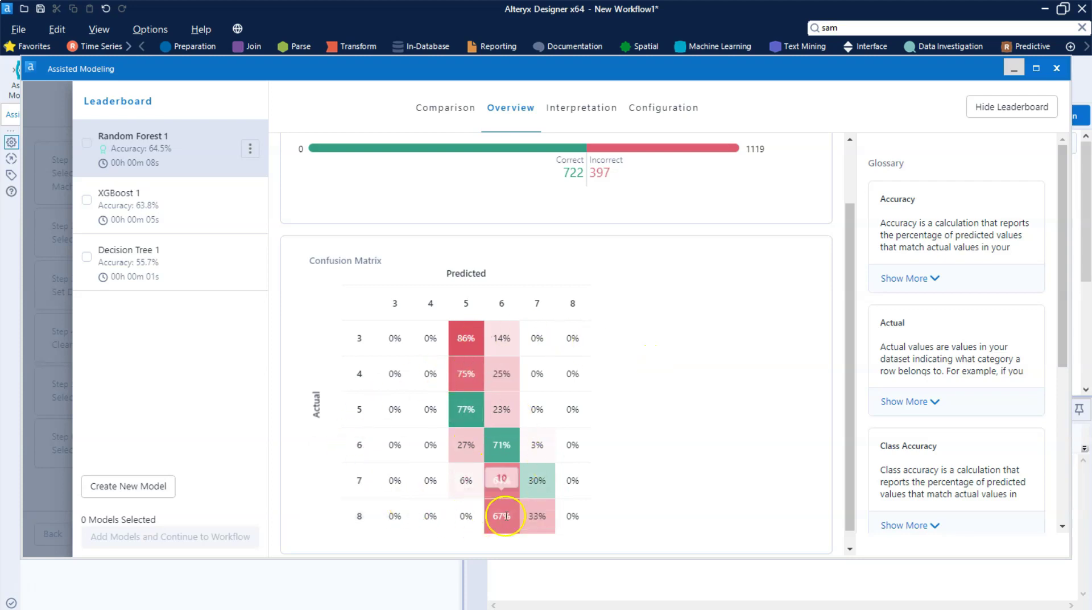
Examine the Random Forest 1 confusion matrix cell by cell, comparing actual quality classes with predicted ones.
{"action": "mouse_move", "coordinate": [506, 520]}
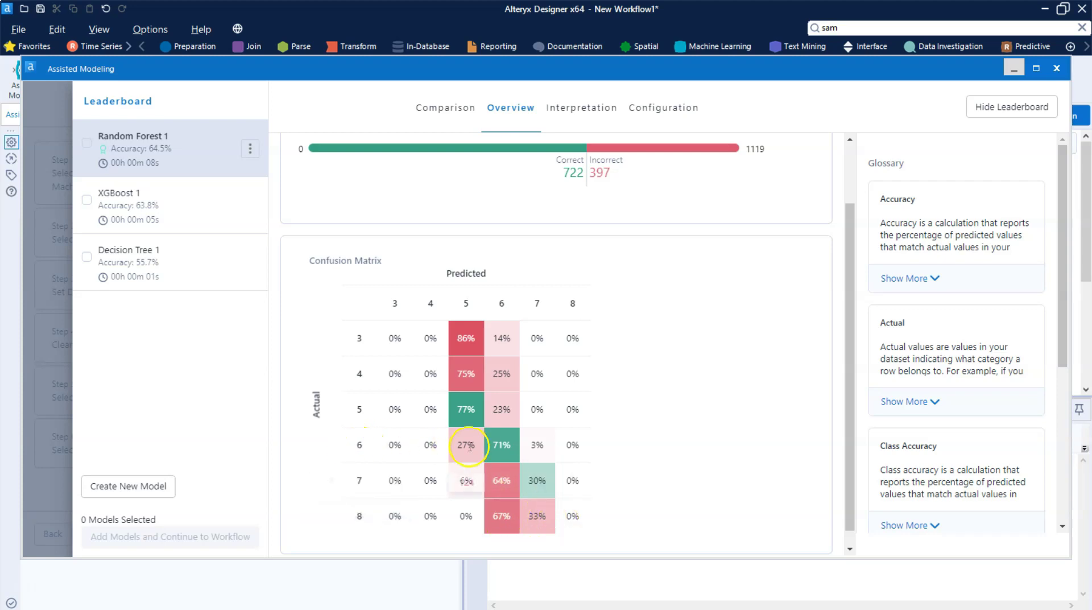
{"action": "mouse_move", "coordinate": [503, 446]}
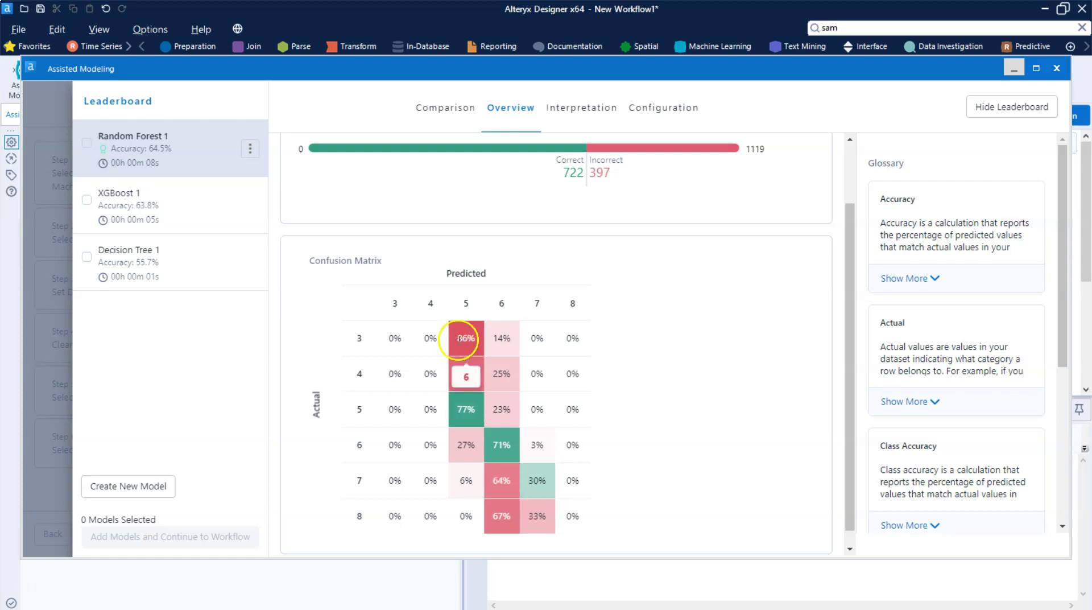
{"action": "mouse_move", "coordinate": [464, 405]}
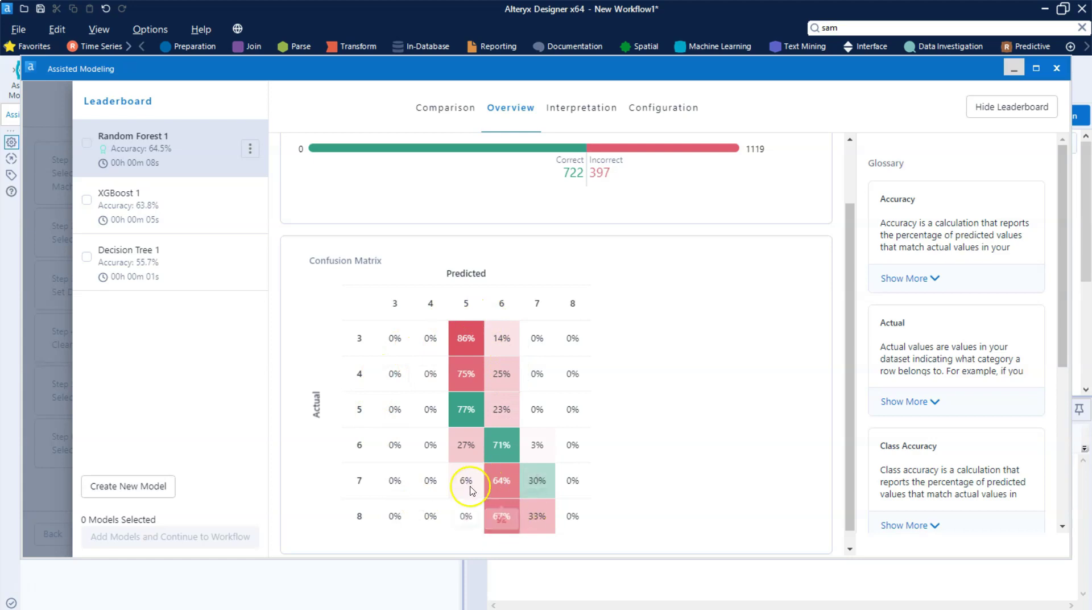
{"action": "mouse_move", "coordinate": [541, 473]}
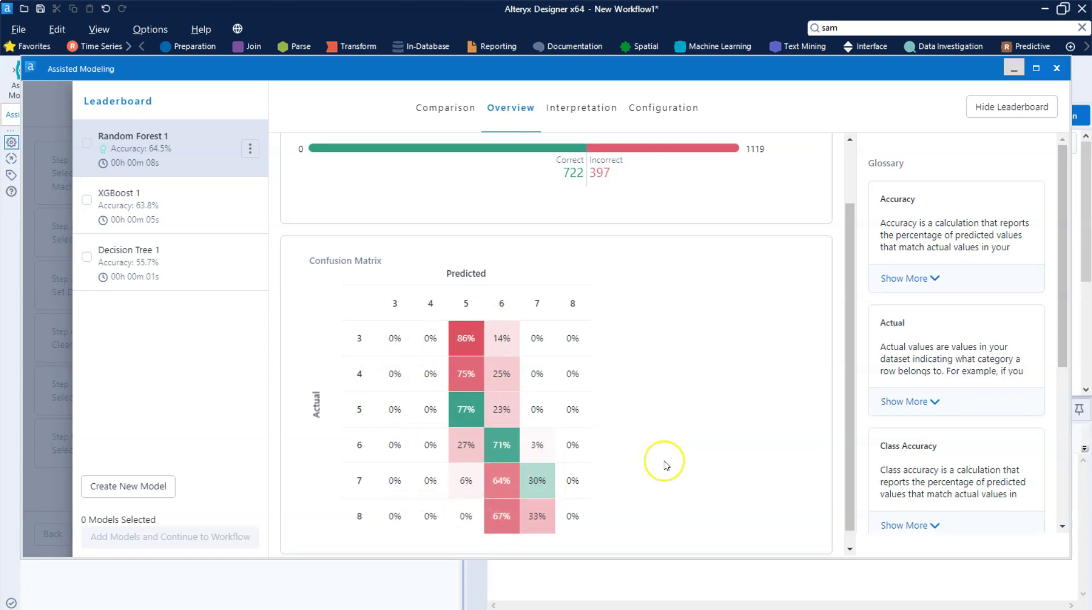
{"action": "scroll", "coordinate": [666, 465], "scroll_direction": "up", "scroll_amount": 2}
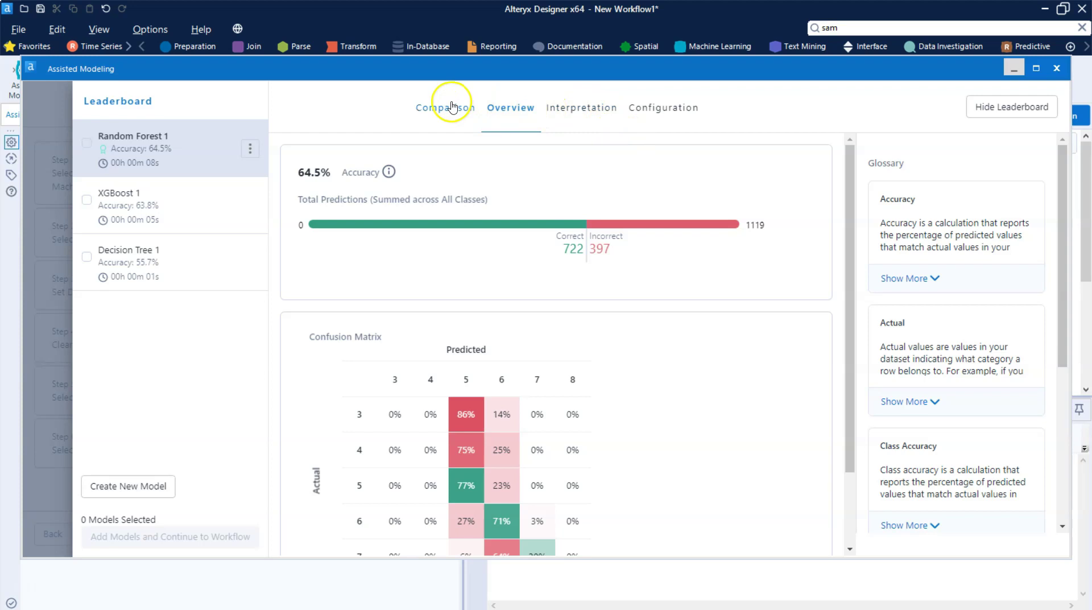
Review the accuracy overview and confusion matrix of XGBoost 1 and of Decision Tree 1.
{"action": "left_click", "coordinate": [162, 199]}
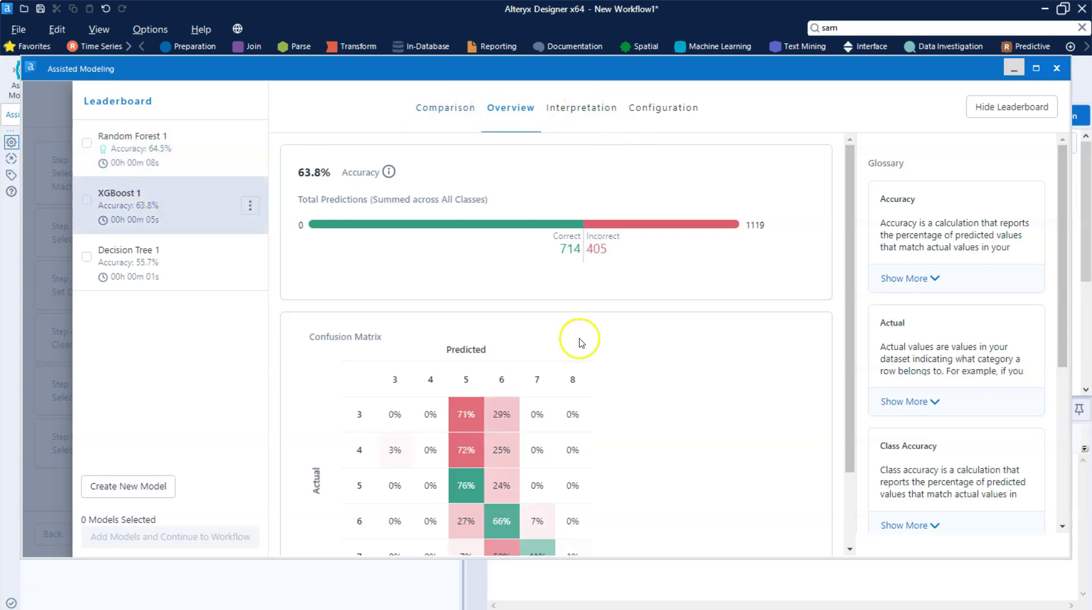
{"action": "scroll", "coordinate": [583, 375], "scroll_direction": "down", "scroll_amount": 2}
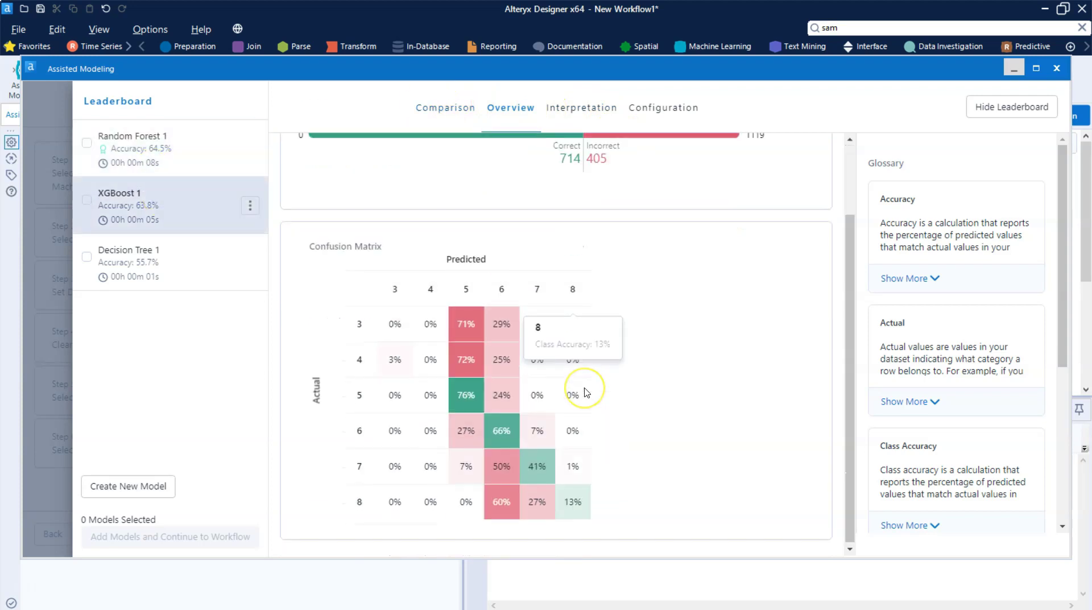
{"action": "left_click", "coordinate": [165, 267]}
{"action": "scroll", "coordinate": [634, 361], "scroll_direction": "down", "scroll_amount": 2}
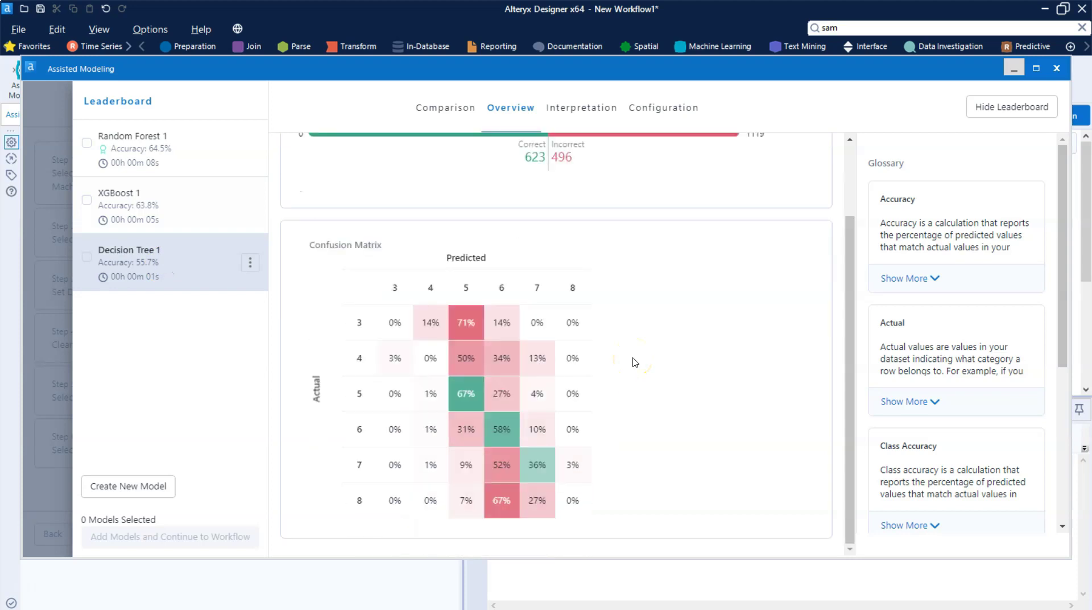
Select the Random Forest 1 and XGBoost 1 models and add them to the workflow.
{"action": "left_click", "coordinate": [86, 144]}
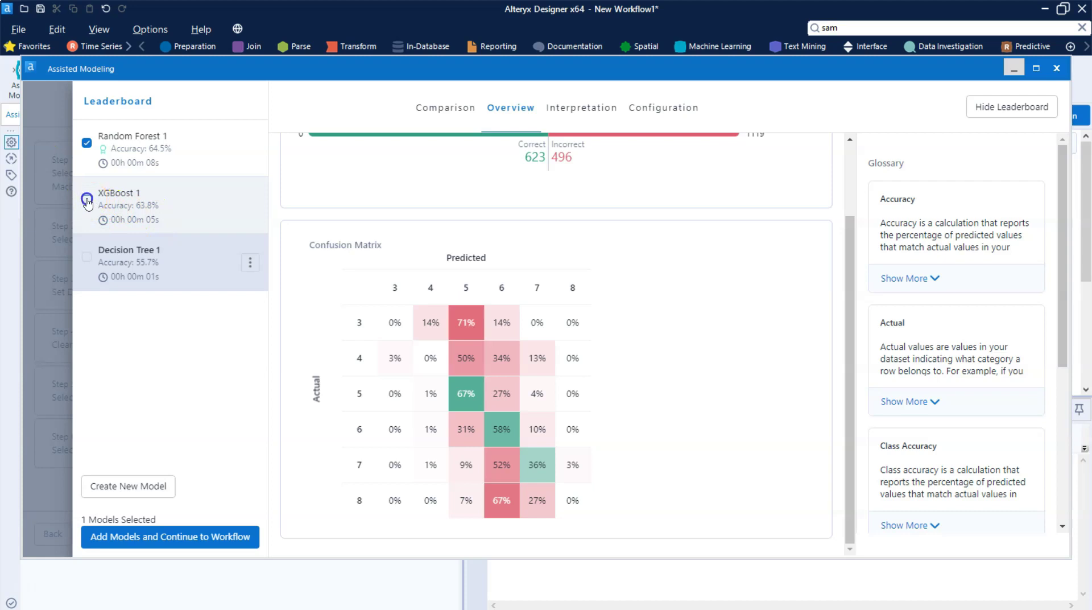
{"action": "left_click", "coordinate": [170, 535]}
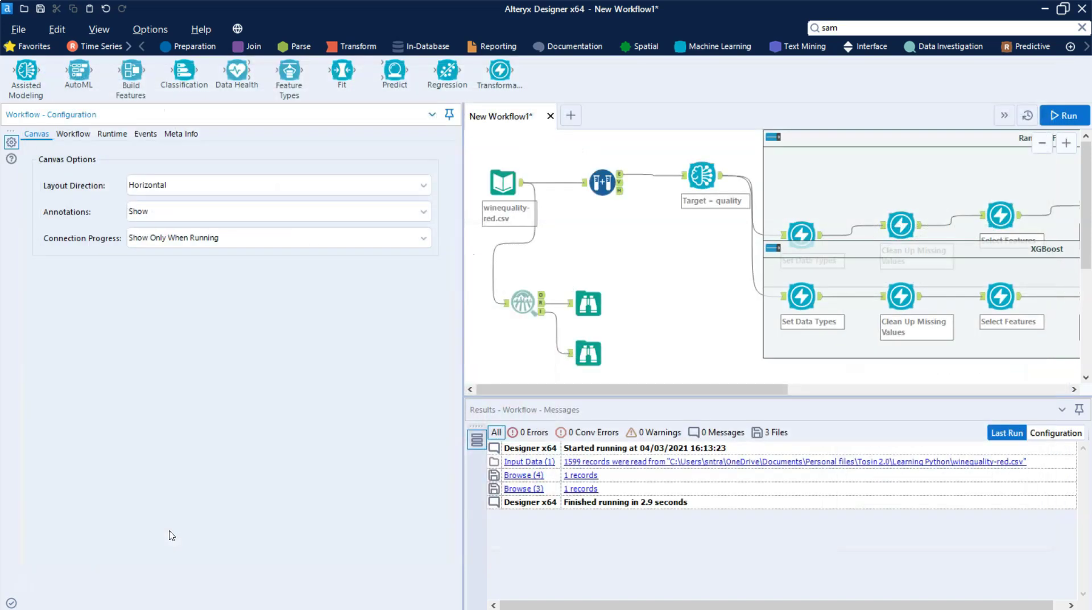
Connect the Create Samples validation output to the data input of the Random Forest and XGBoost Predict Values tools.
{"action": "left_click", "coordinate": [491, 390]}
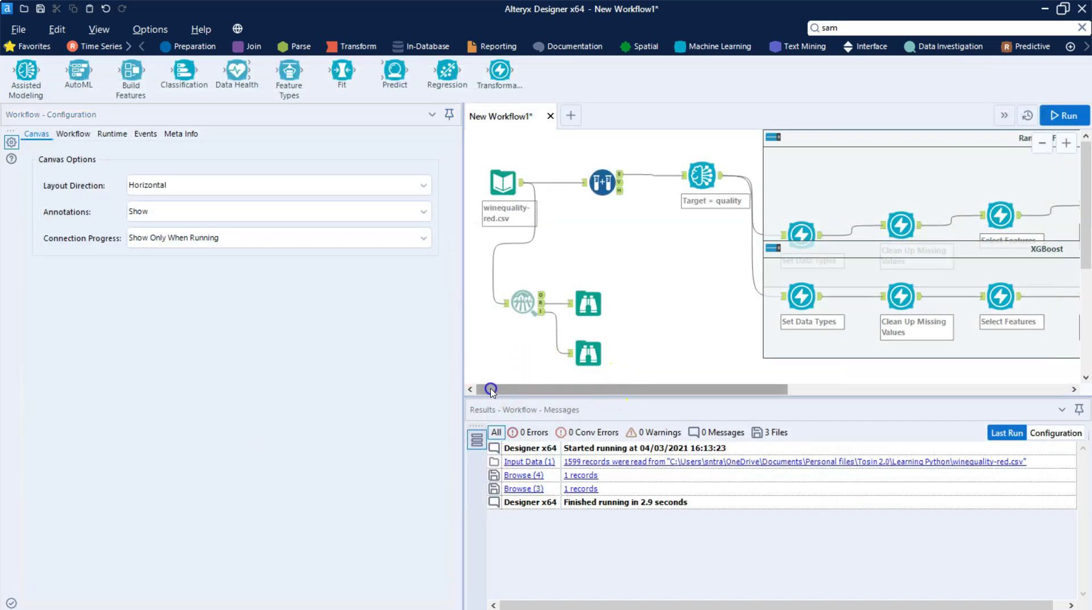
{"action": "left_click", "coordinate": [588, 353]}
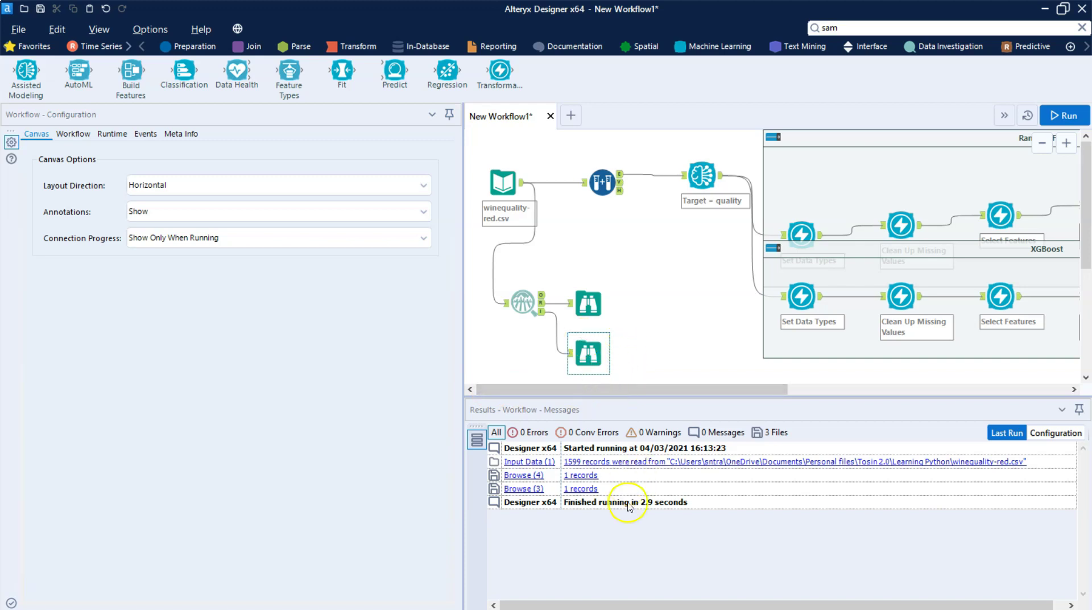
{"action": "left_click_drag", "start_coordinate": [675, 389], "coordinate": [957, 432]}
{"action": "left_click", "coordinate": [845, 390]}
{"action": "left_click", "coordinate": [840, 181]}
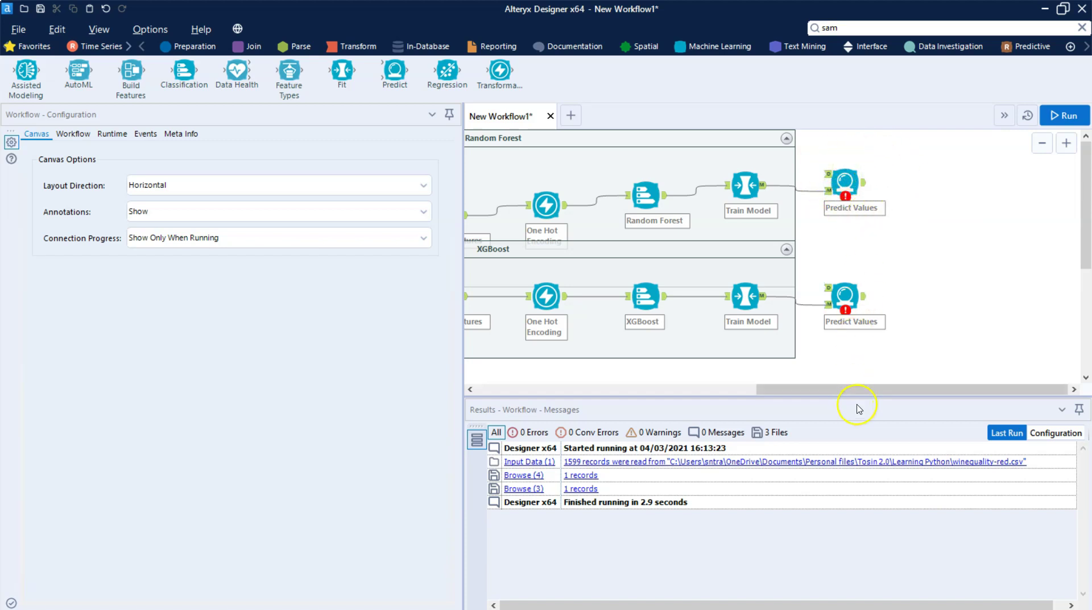
{"action": "left_click_drag", "start_coordinate": [872, 389], "coordinate": [633, 399]}
{"action": "left_click_drag", "start_coordinate": [463, 354], "coordinate": [103, 379]}
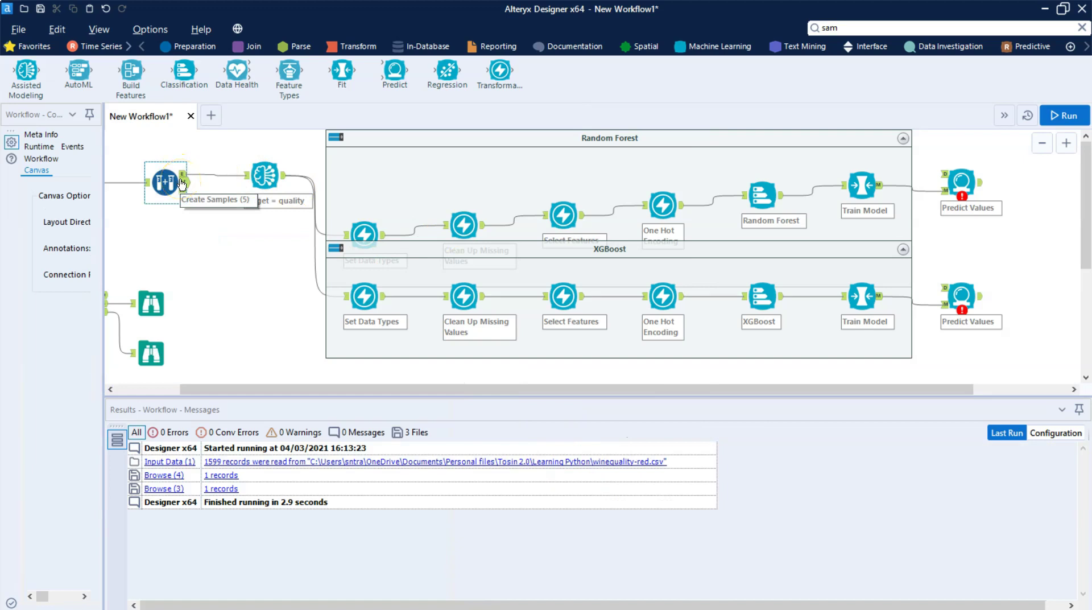
{"action": "left_click_drag", "start_coordinate": [187, 185], "coordinate": [947, 181]}
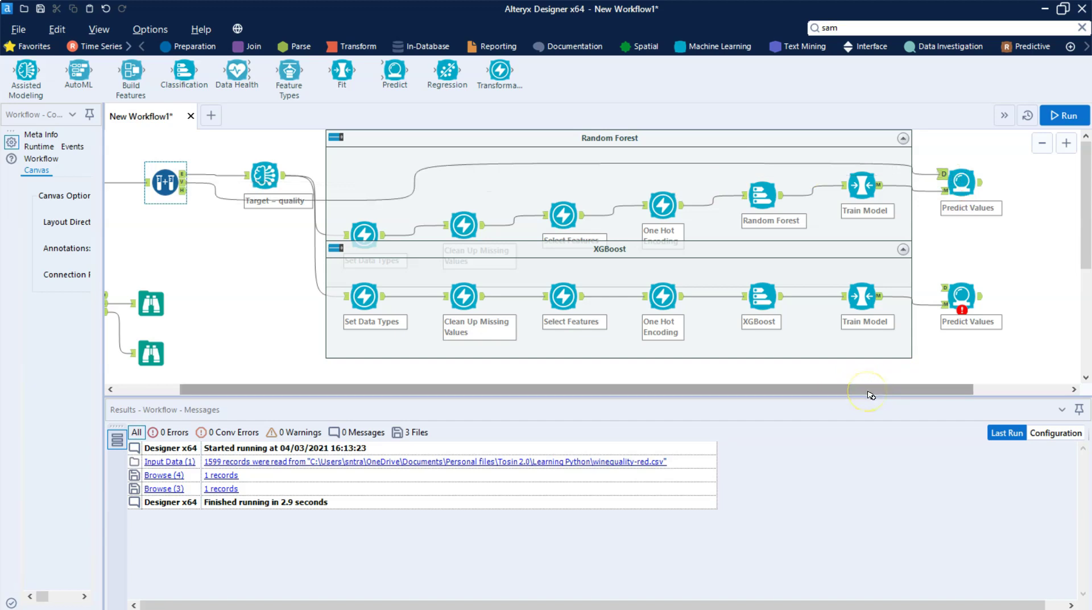
{"action": "left_click_drag", "start_coordinate": [868, 394], "coordinate": [906, 428]}
{"action": "left_click_drag", "start_coordinate": [135, 182], "coordinate": [897, 287]}
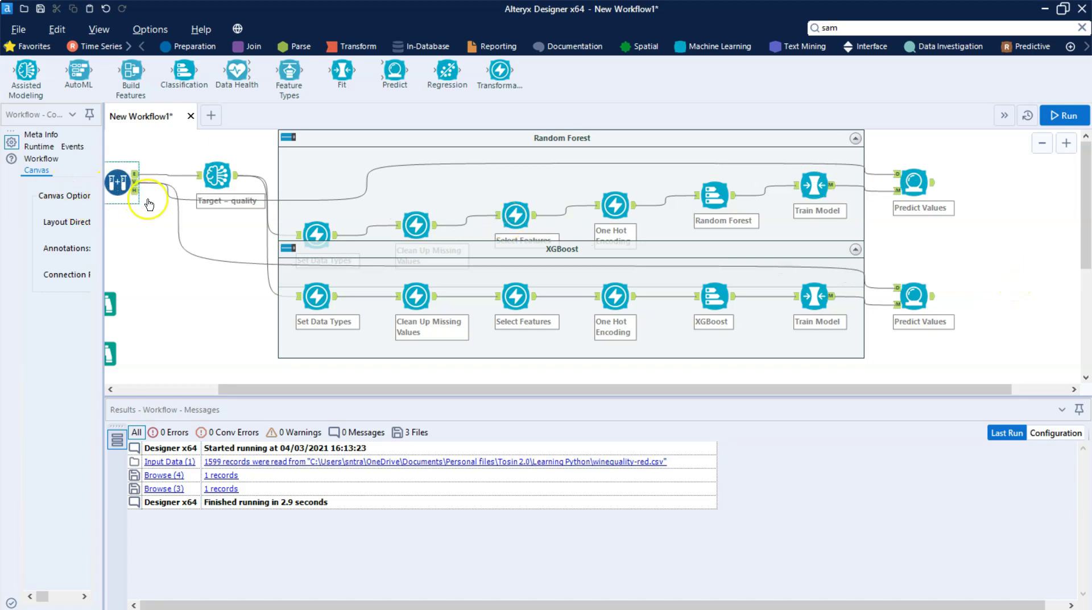
Add a Browse tool to the output of each Predict Values tool and align the two Browse tools.
{"action": "left_click", "coordinate": [219, 333]}
{"action": "left_click", "coordinate": [914, 292]}
{"action": "left_click", "coordinate": [913, 182]}
{"action": "left_click", "coordinate": [797, 170]}
{"action": "left_click", "coordinate": [40, 46]}
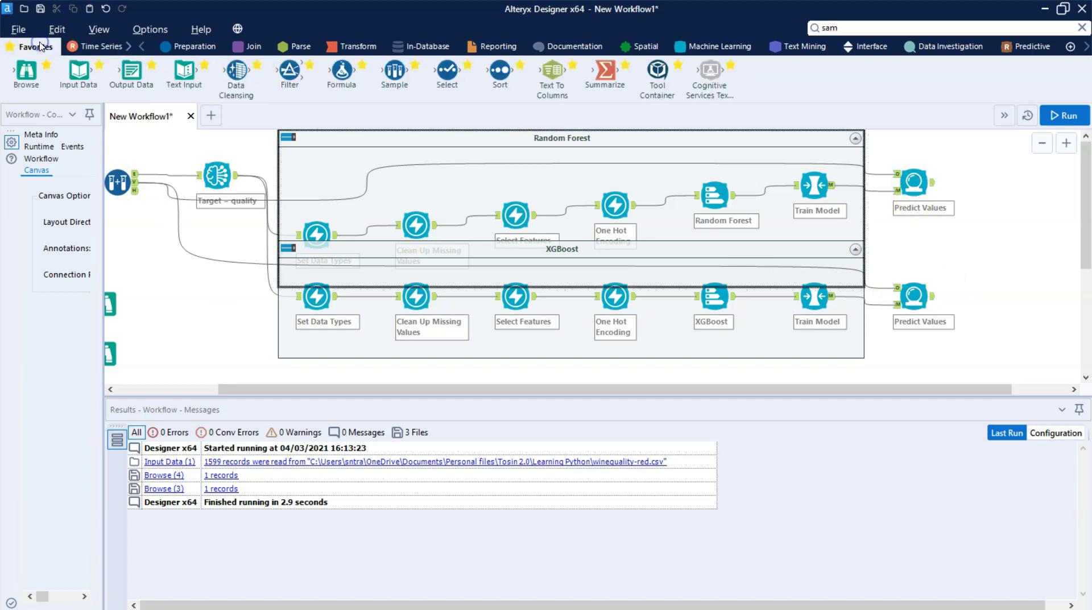
{"action": "left_click_drag", "start_coordinate": [26, 67], "coordinate": [992, 182]}
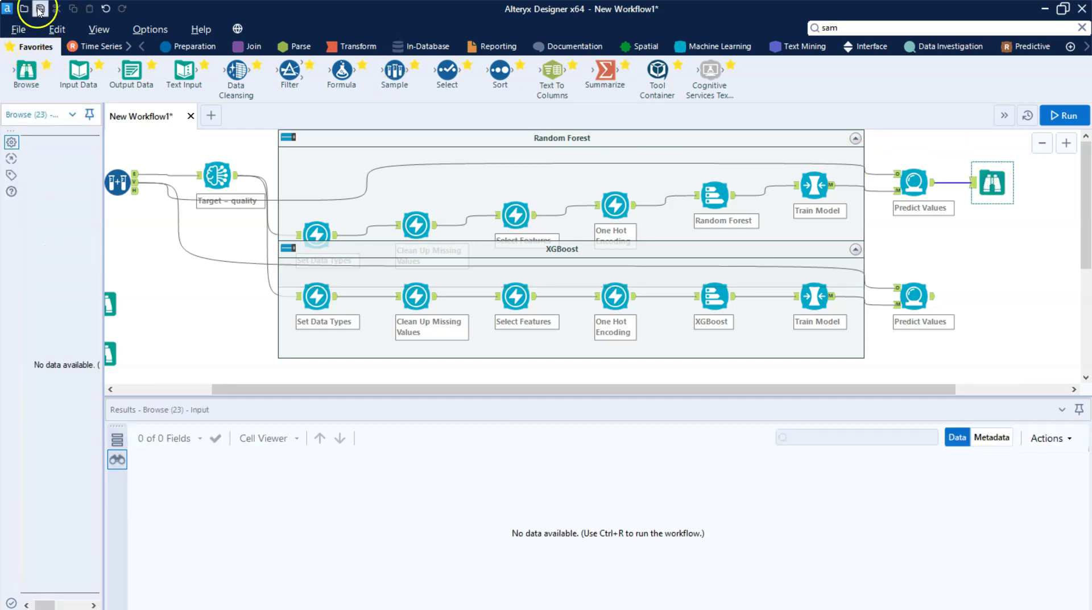
{"action": "left_click_drag", "start_coordinate": [27, 69], "coordinate": [1007, 298]}
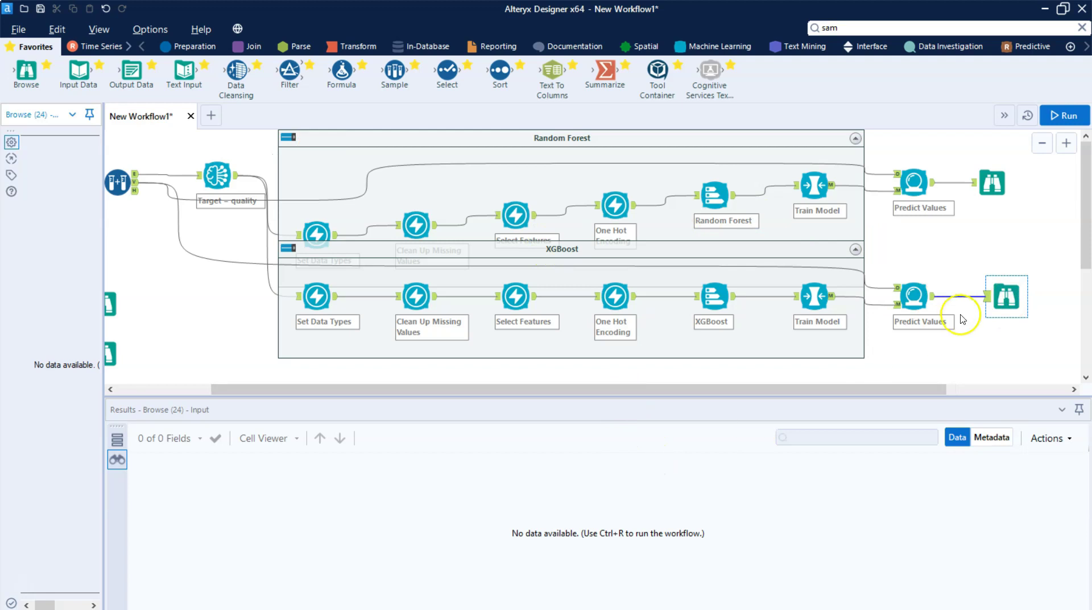
{"action": "left_click_drag", "start_coordinate": [1000, 293], "coordinate": [993, 294]}
{"action": "left_click", "coordinate": [1011, 185]}
{"action": "left_click", "coordinate": [994, 184]}
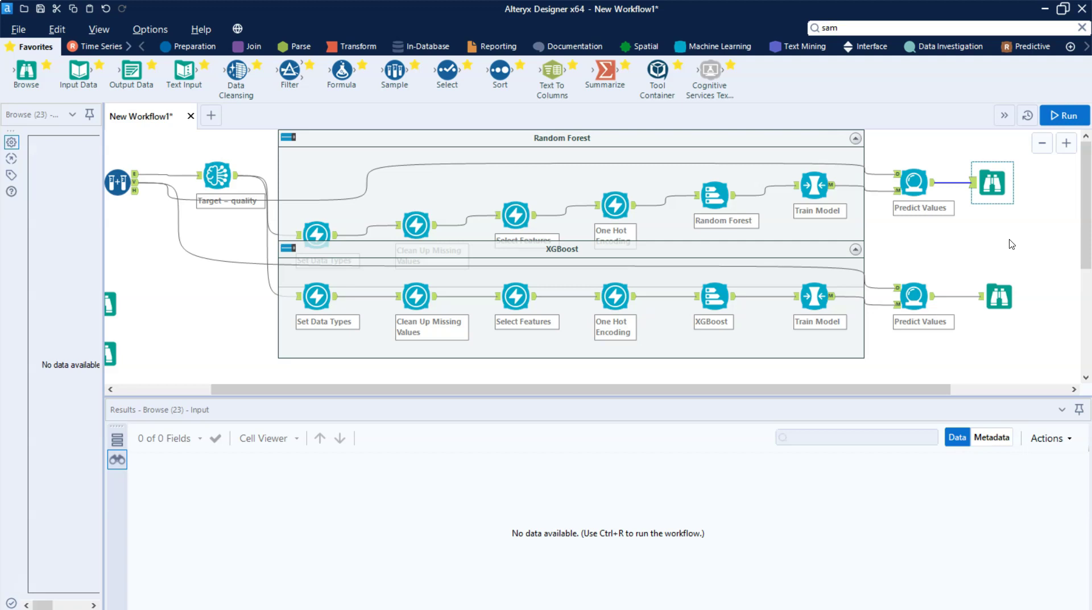
Run the workflow and show the Browse results for the Random Forest predictions.
{"action": "left_click", "coordinate": [1049, 116]}
{"action": "left_click", "coordinate": [1060, 117]}
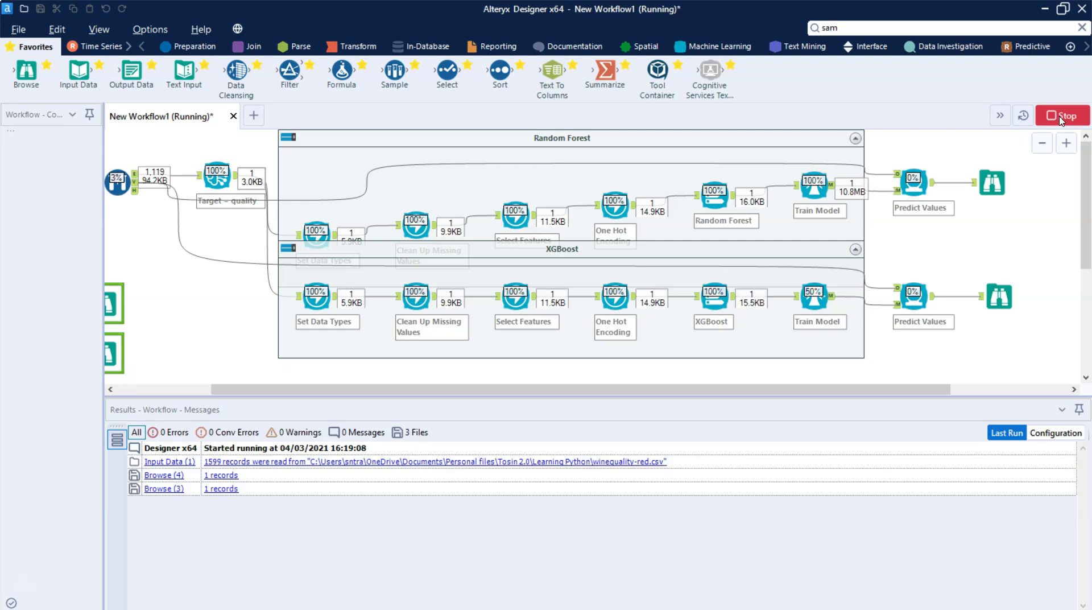
{"action": "left_click", "coordinate": [978, 209]}
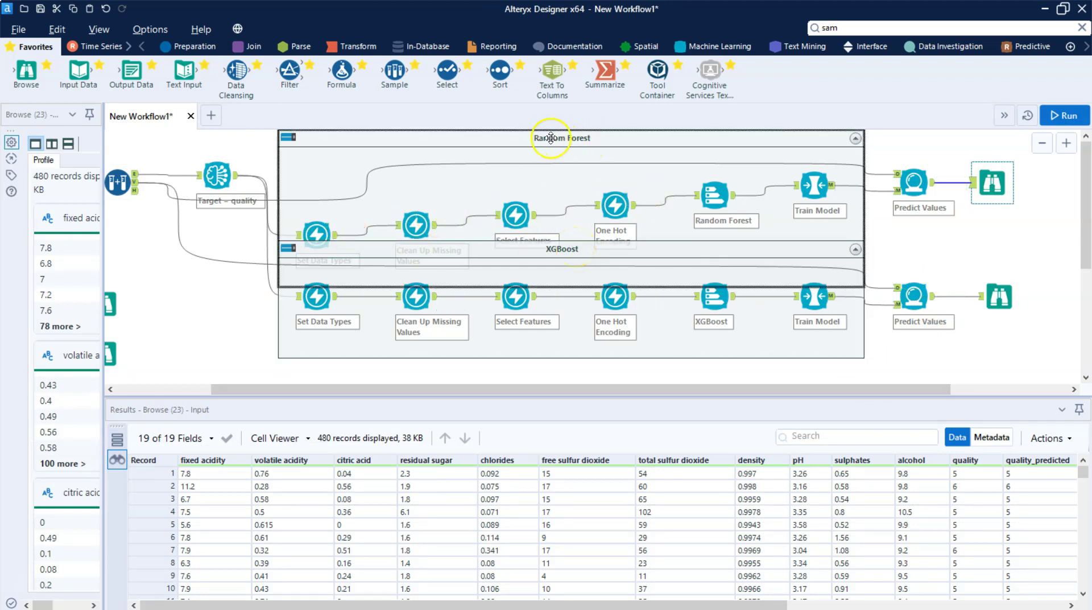
Disable the Random Forest container and enable it again.
{"action": "left_click", "coordinate": [290, 138]}
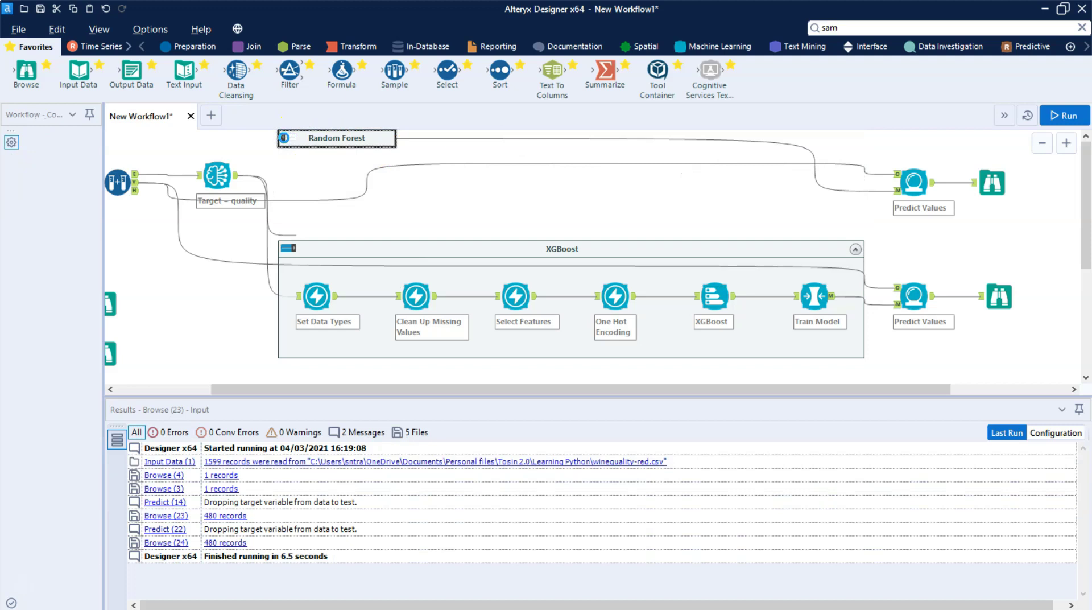
{"action": "left_click", "coordinate": [283, 138]}
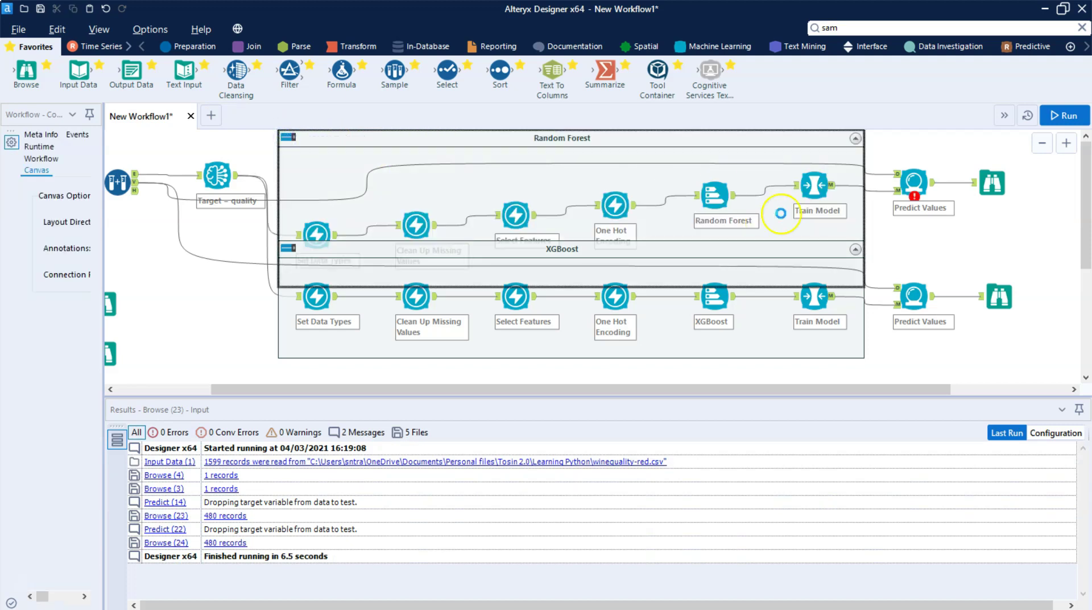
{"action": "left_click", "coordinate": [916, 187]}
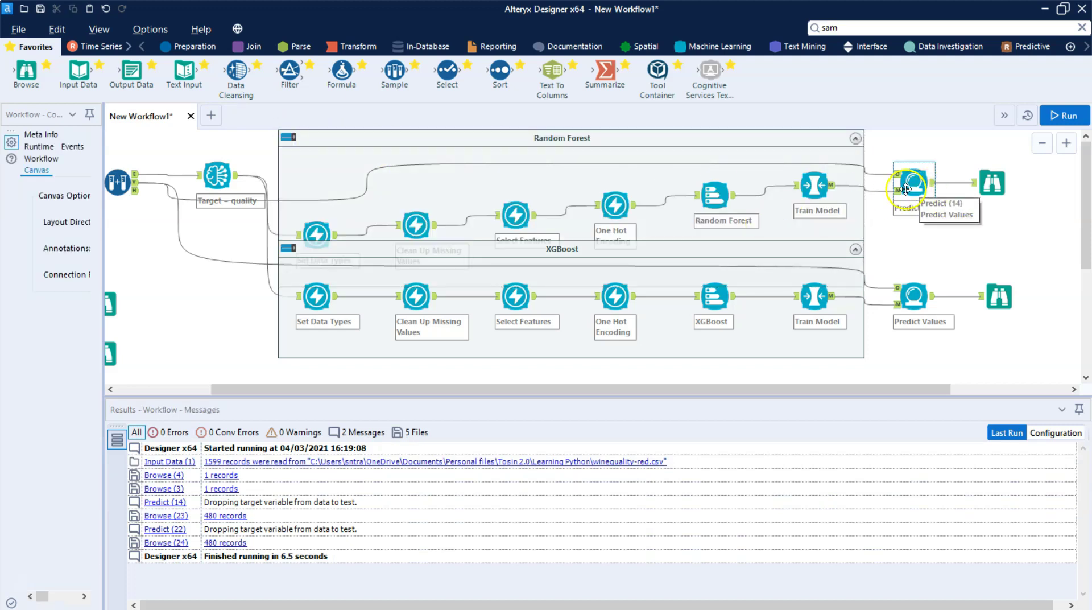
Run the workflow again and compare quality with quality_predicted and the class probabilities in the prediction Browse results.
{"action": "left_click", "coordinate": [1064, 116]}
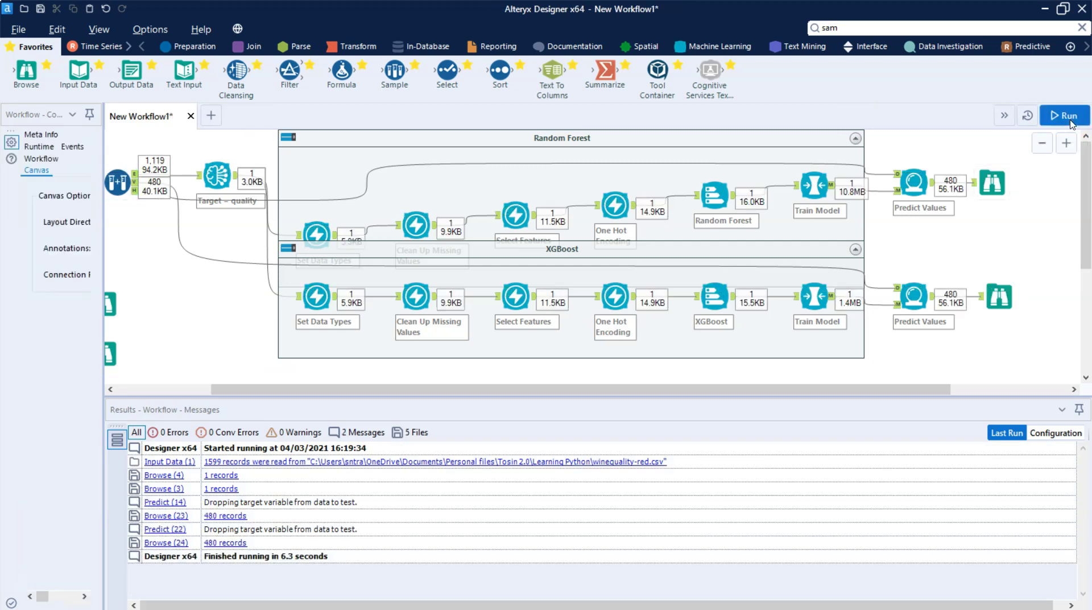
{"action": "left_click", "coordinate": [990, 183]}
{"action": "left_click_drag", "start_coordinate": [487, 604], "coordinate": [799, 604]}
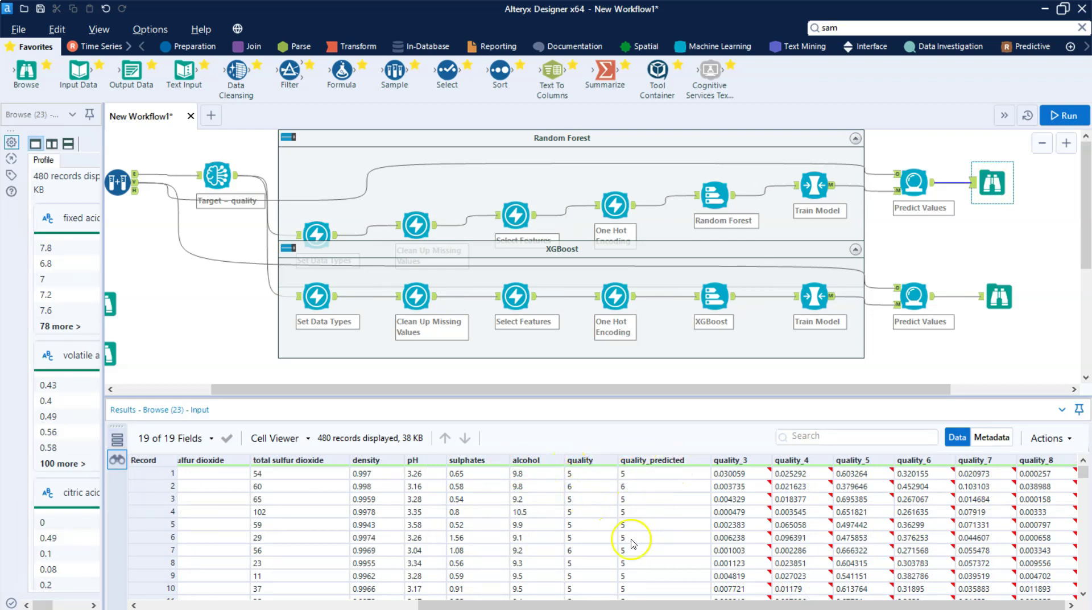
{"action": "scroll", "coordinate": [625, 546], "scroll_direction": "down", "scroll_amount": 10}
{"action": "left_click", "coordinate": [993, 298]}
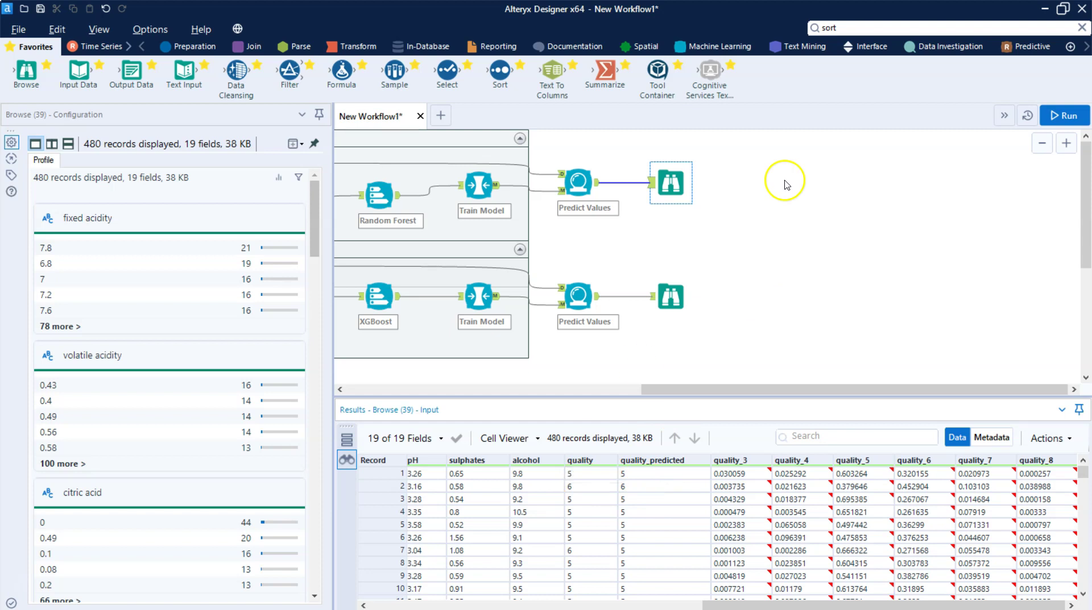
{"action": "left_click", "coordinate": [811, 235]}
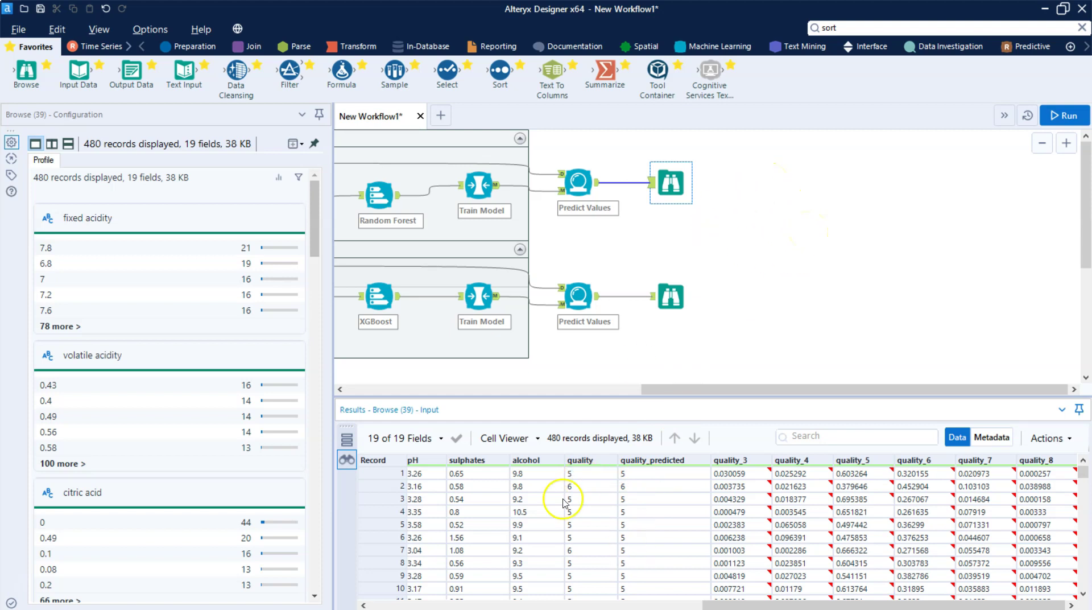
{"action": "mouse_move", "coordinate": [619, 476]}
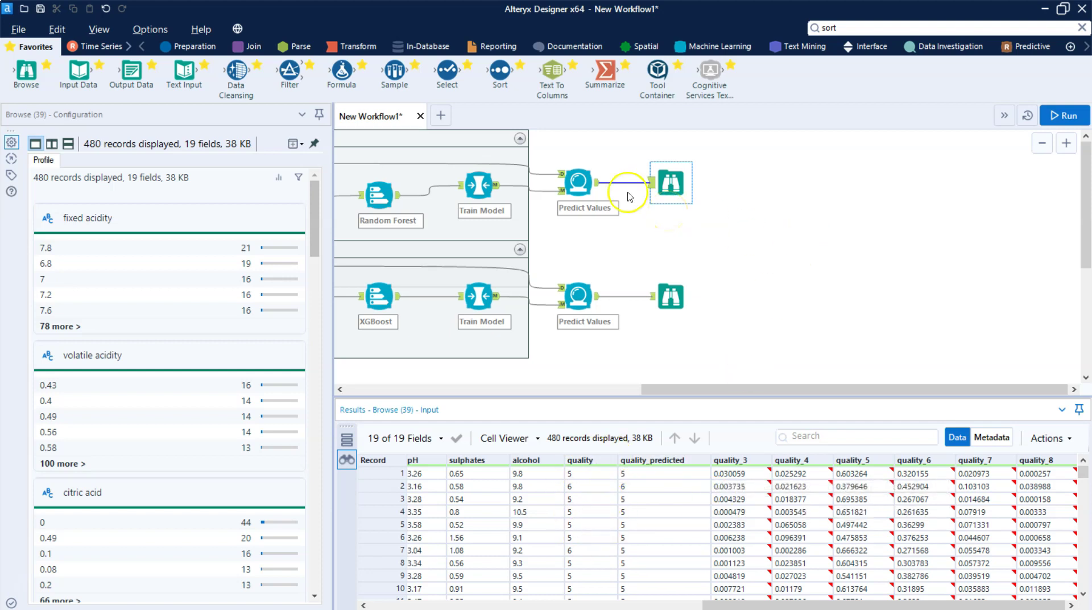
Add a Select tool after the Random Forest Predict Values tool and set the quality and quality_predicted types to Int16.
{"action": "left_click_drag", "start_coordinate": [455, 80], "coordinate": [669, 230]}
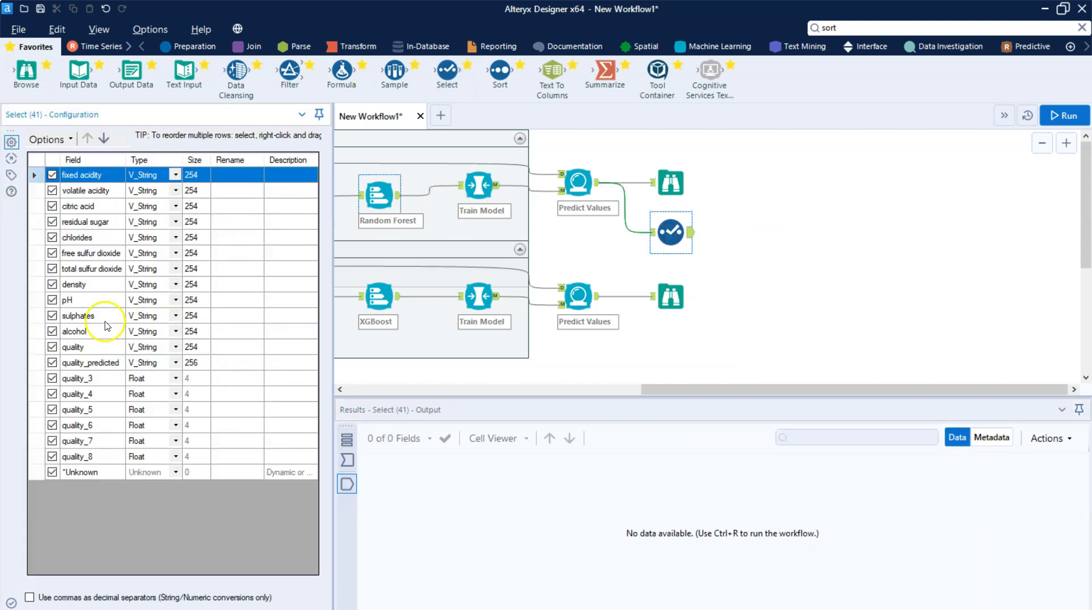
{"action": "left_click", "coordinate": [178, 348]}
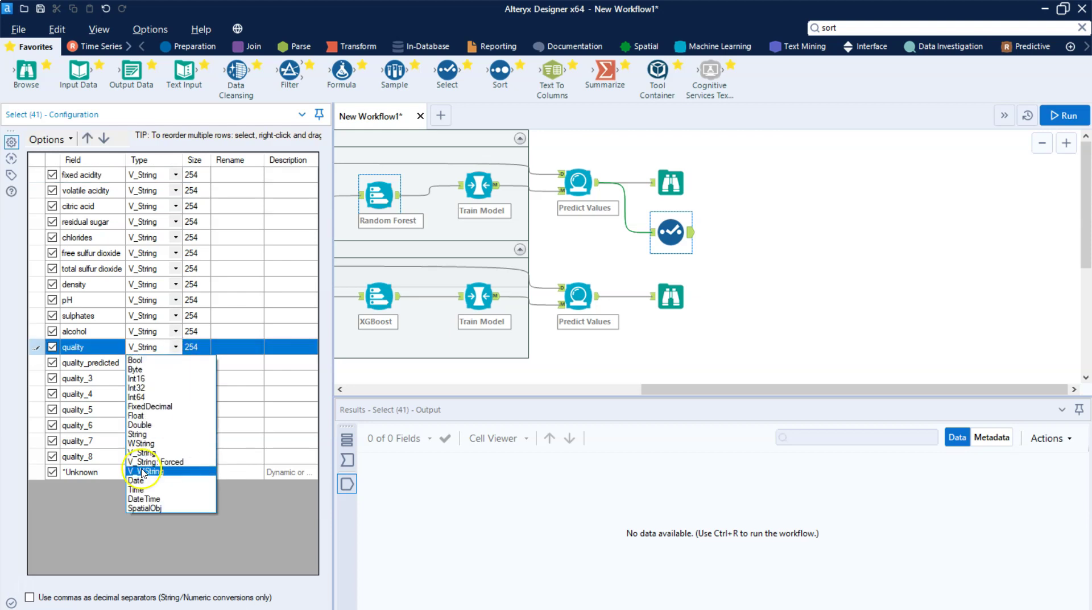
{"action": "left_click", "coordinate": [162, 378]}
{"action": "left_click", "coordinate": [175, 363]}
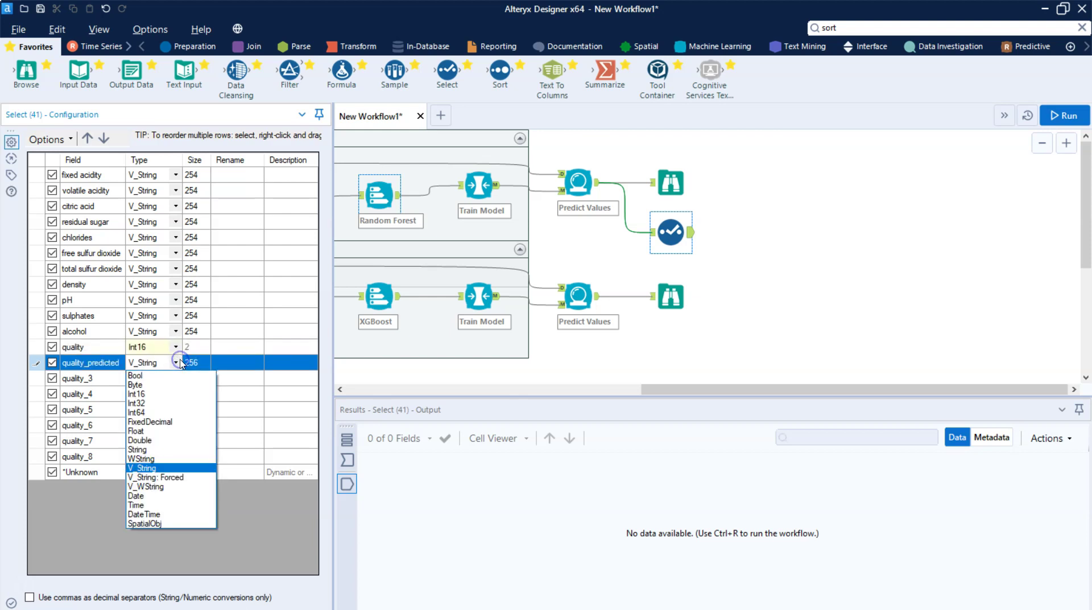
{"action": "left_click", "coordinate": [161, 394]}
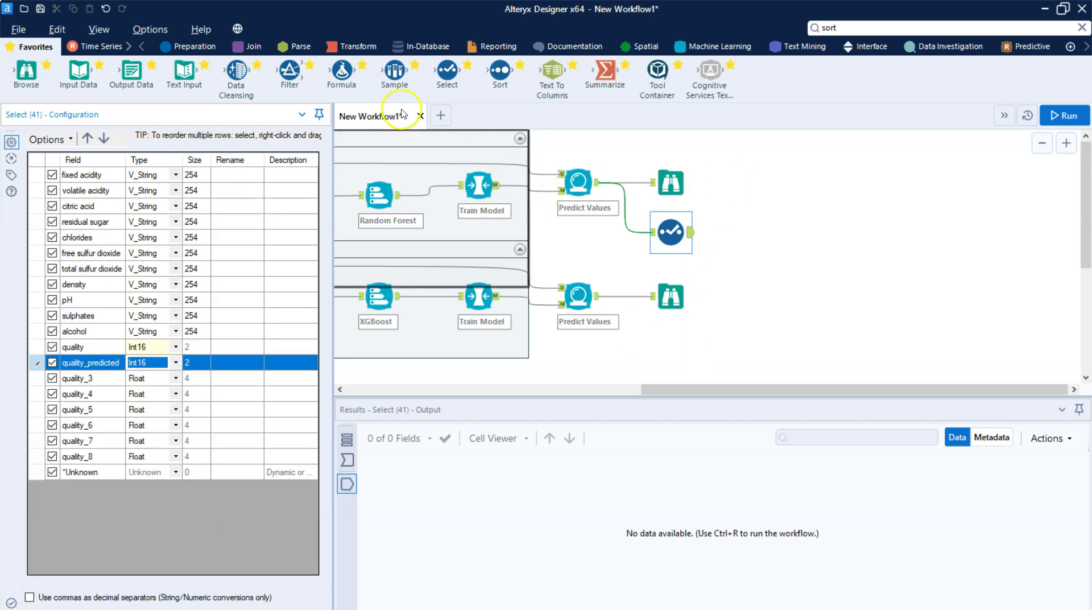
Add a Formula tool after the Select tool and create a new output column named Difference_Predicted-Actual.
{"action": "left_click_drag", "start_coordinate": [341, 69], "coordinate": [772, 230]}
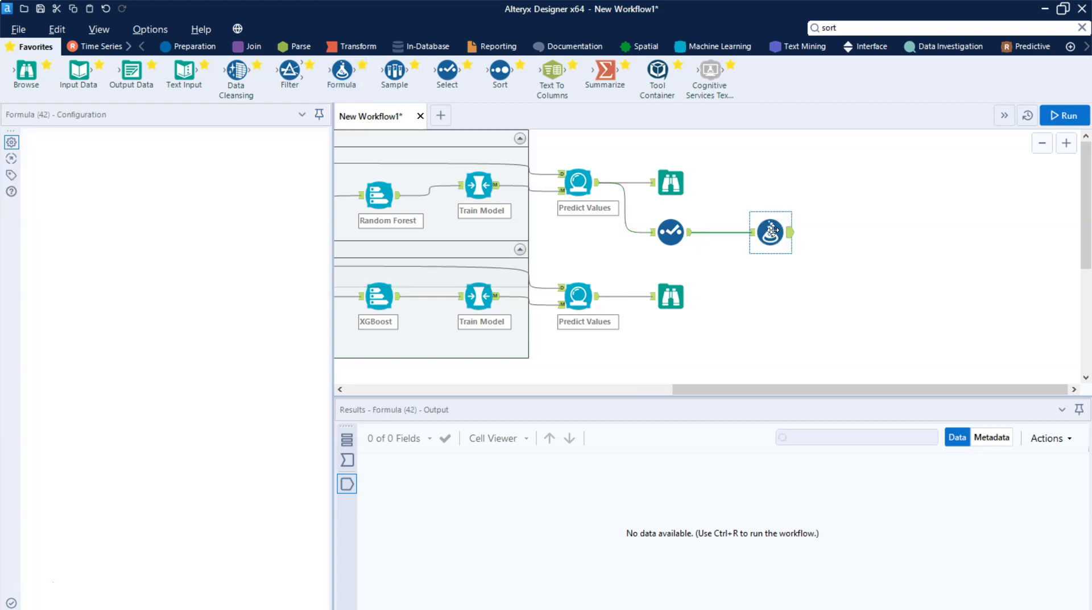
{"action": "left_click", "coordinate": [131, 152]}
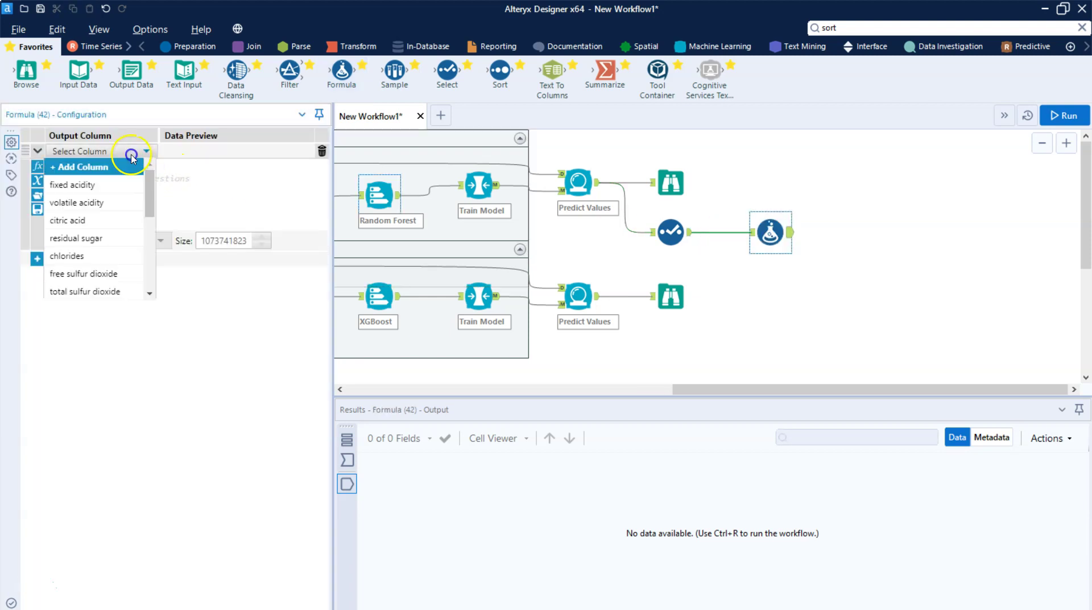
{"action": "left_click", "coordinate": [96, 166]}
{"action": "type", "text": "Difference_Predicted-"}
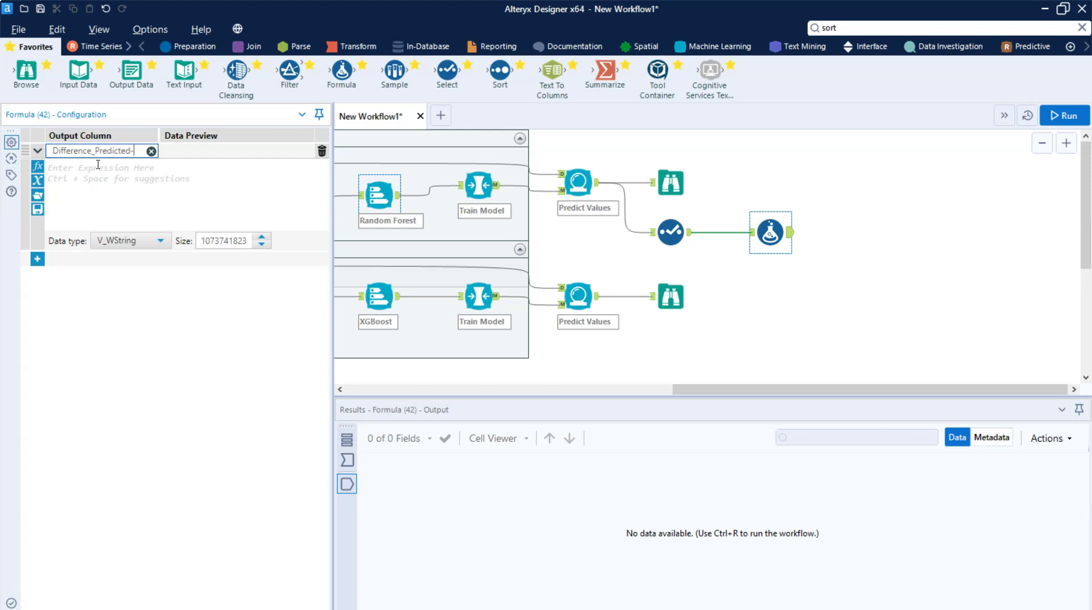
{"action": "type", "text": "Actual"}
{"action": "left_click", "coordinate": [124, 149]}
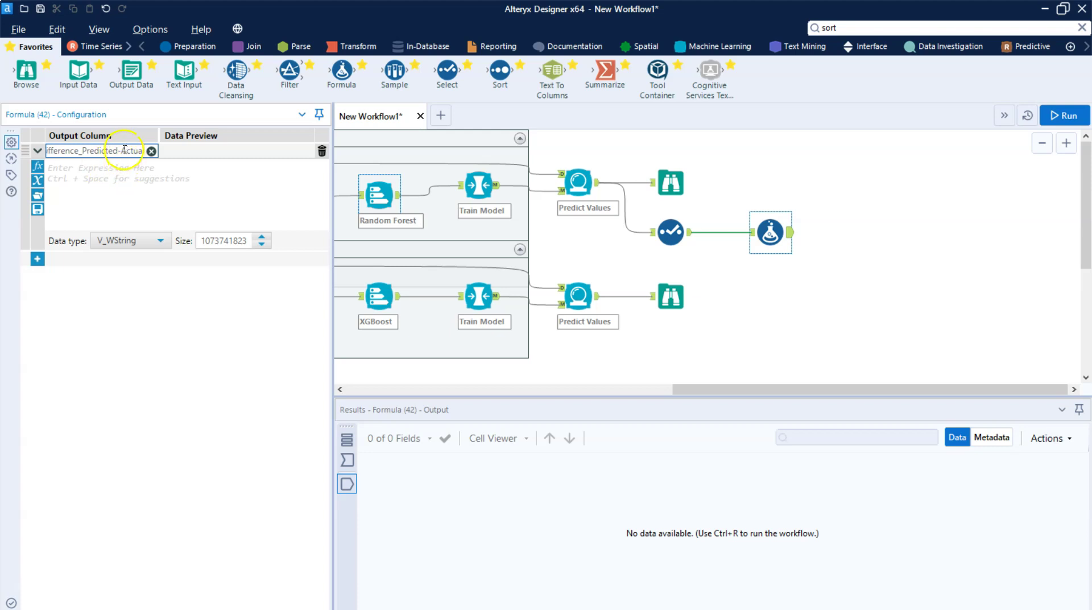
Define the Difference_Predicted-Actual column as [quality_predicted]-[quality] with data type Int16.
{"action": "left_click", "coordinate": [96, 202]}
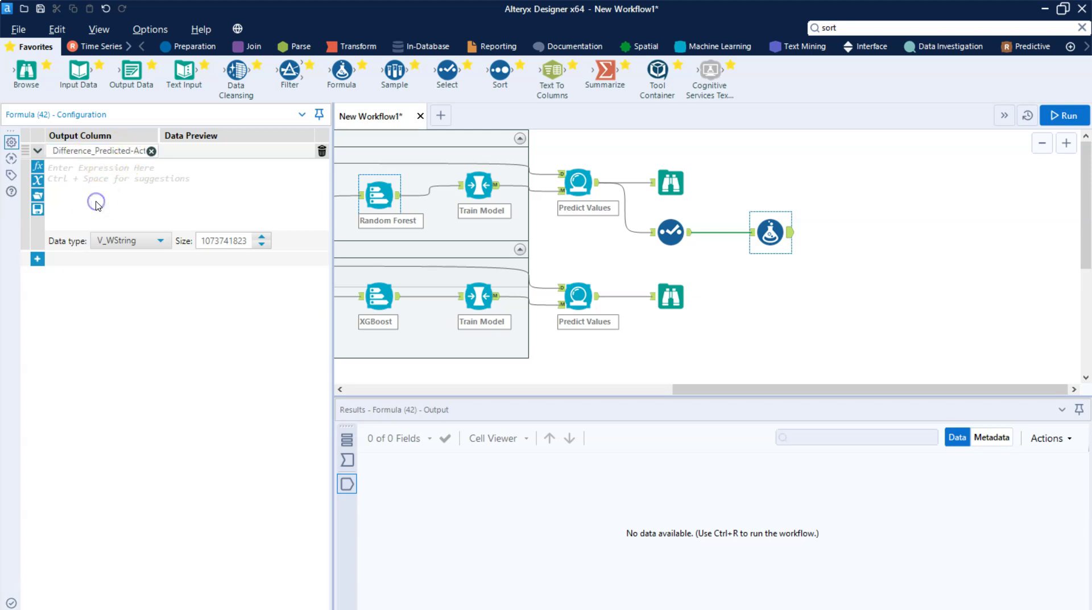
{"action": "type", "text": "pred"}
{"action": "key", "text": "Return"}
{"action": "type", "text": "-"}
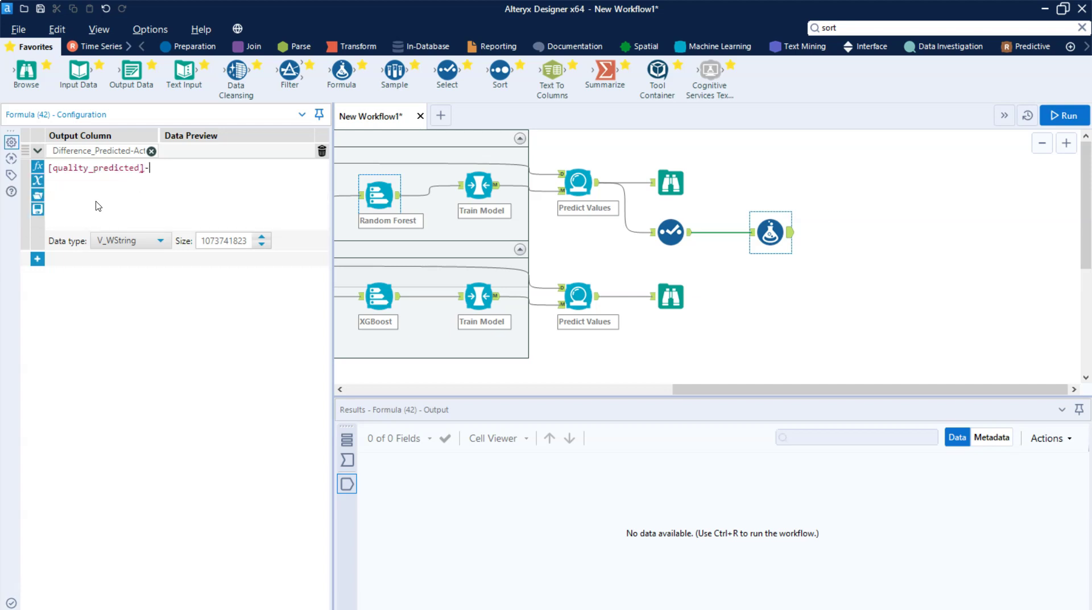
{"action": "type", "text": "qu"}
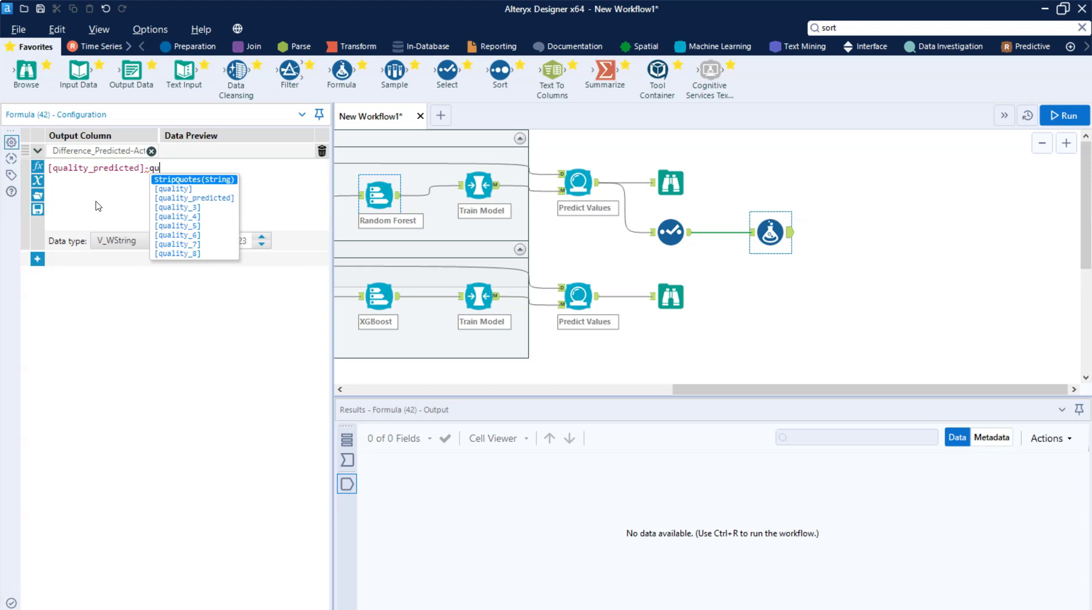
{"action": "key", "text": "Down"}
{"action": "key", "text": "Return"}
{"action": "left_click", "coordinate": [161, 241]}
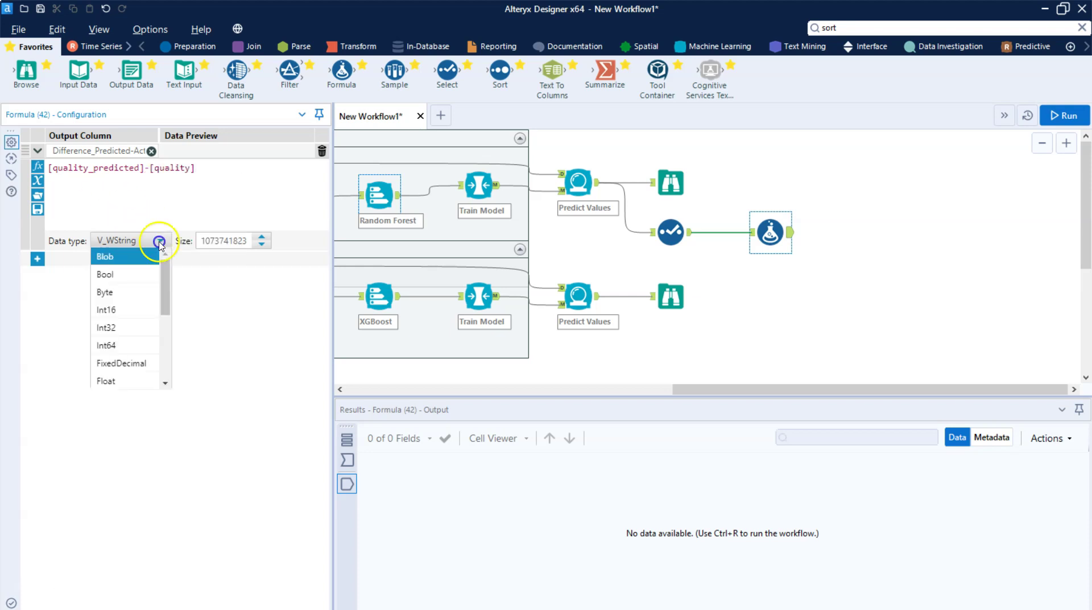
{"action": "left_click", "coordinate": [119, 308]}
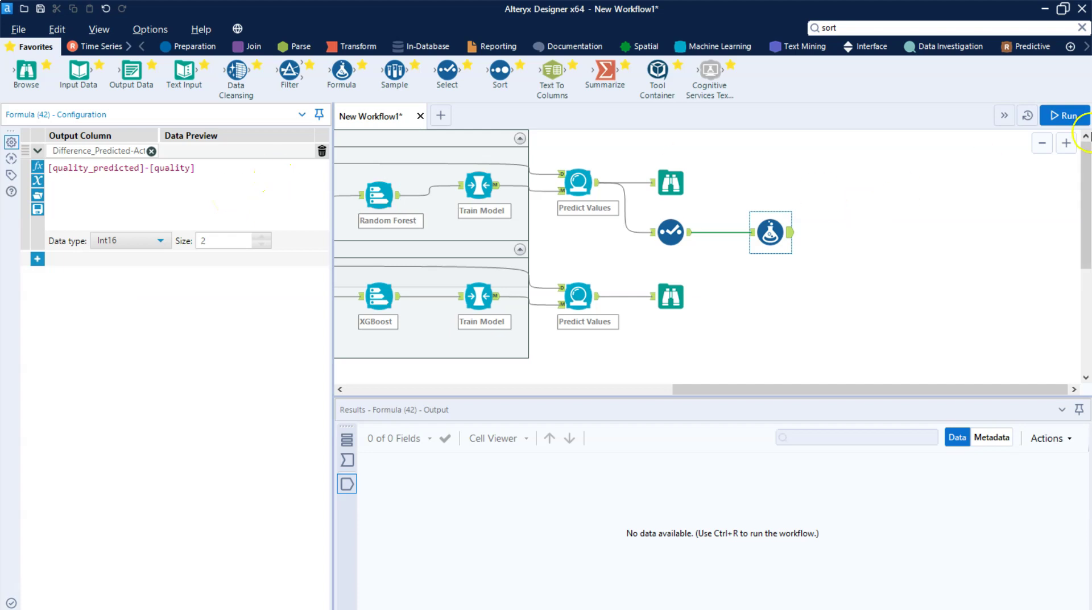
Run the workflow and compare quality and quality_predicted with the Difference_Predicted-Actual column in the Formula output.
{"action": "left_click", "coordinate": [1060, 124]}
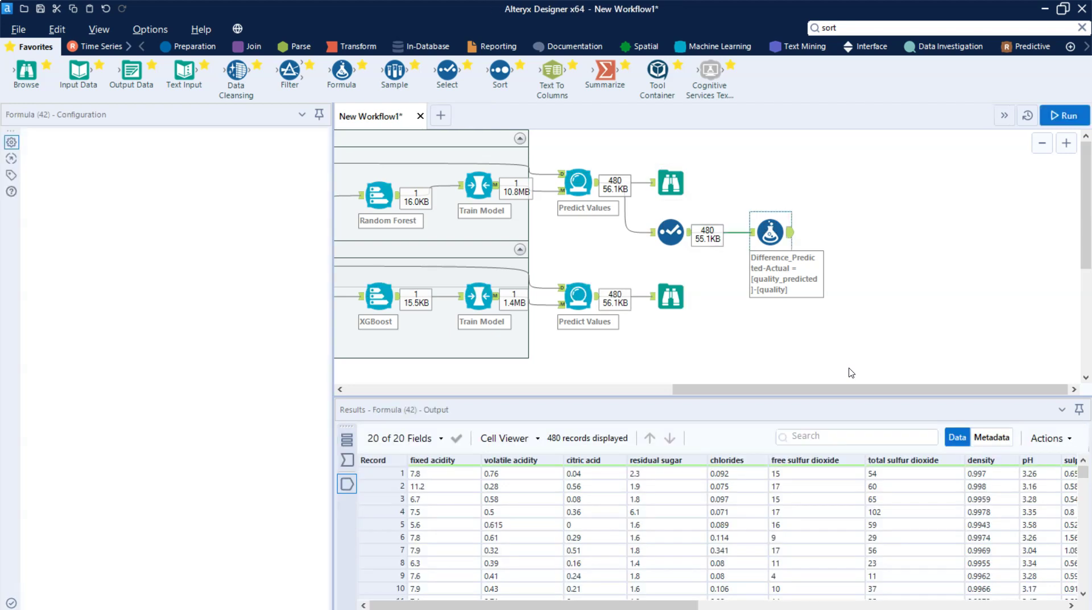
{"action": "left_click_drag", "start_coordinate": [598, 601], "coordinate": [966, 601]}
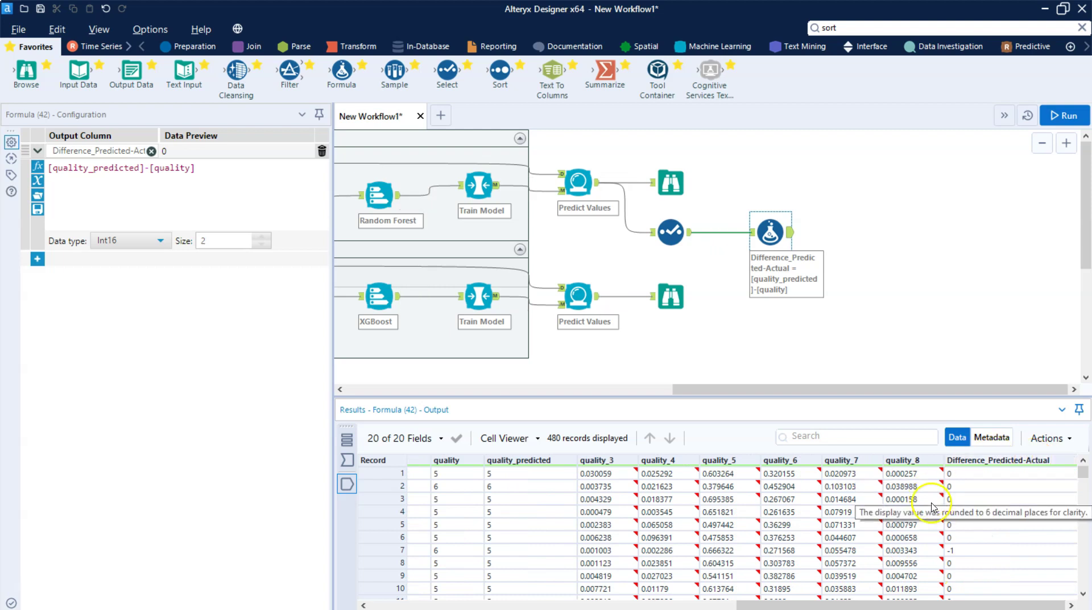
{"action": "left_click", "coordinate": [966, 473]}
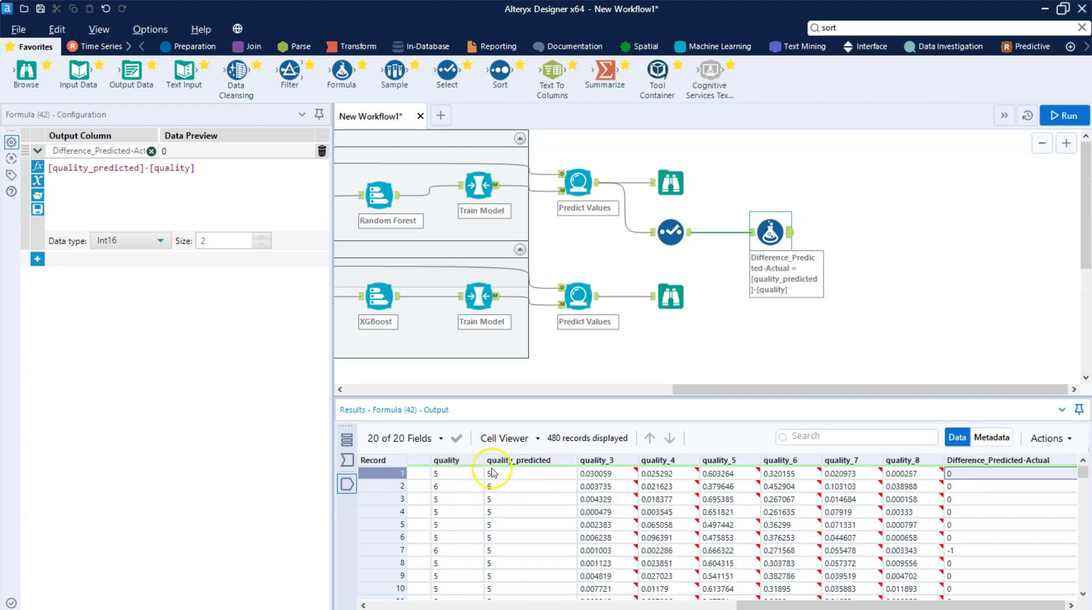
{"action": "left_click", "coordinate": [973, 549]}
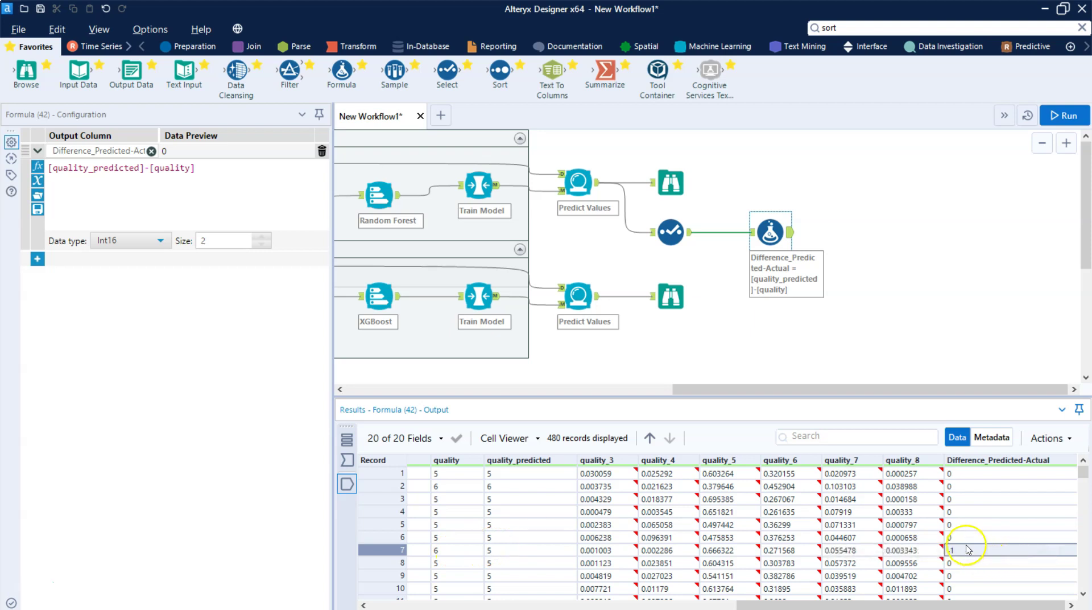
{"action": "scroll", "coordinate": [964, 548], "scroll_direction": "down", "scroll_amount": 20}
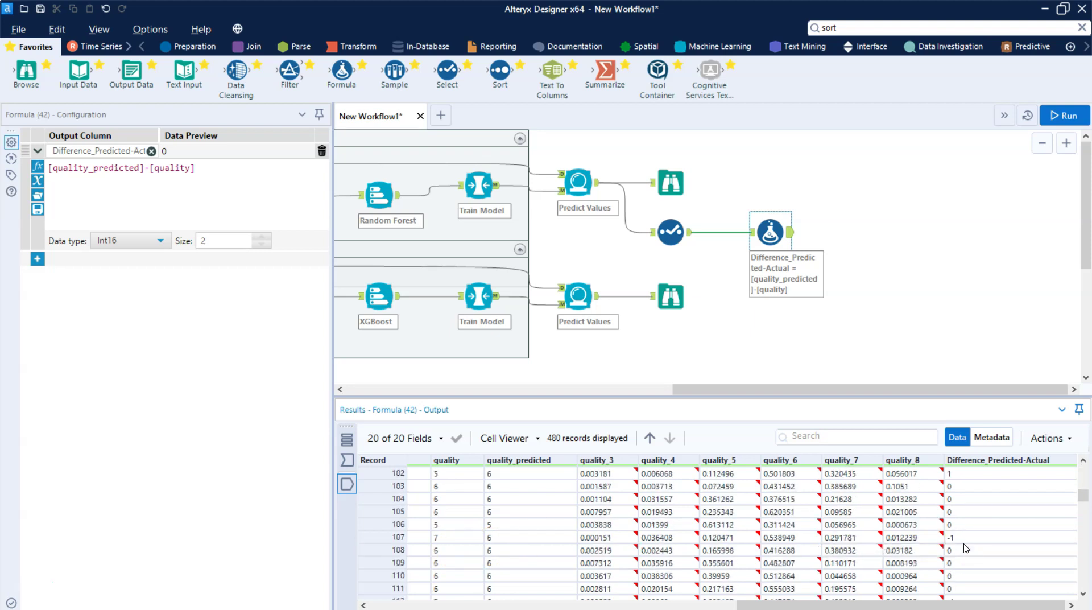
{"action": "left_click", "coordinate": [961, 551]}
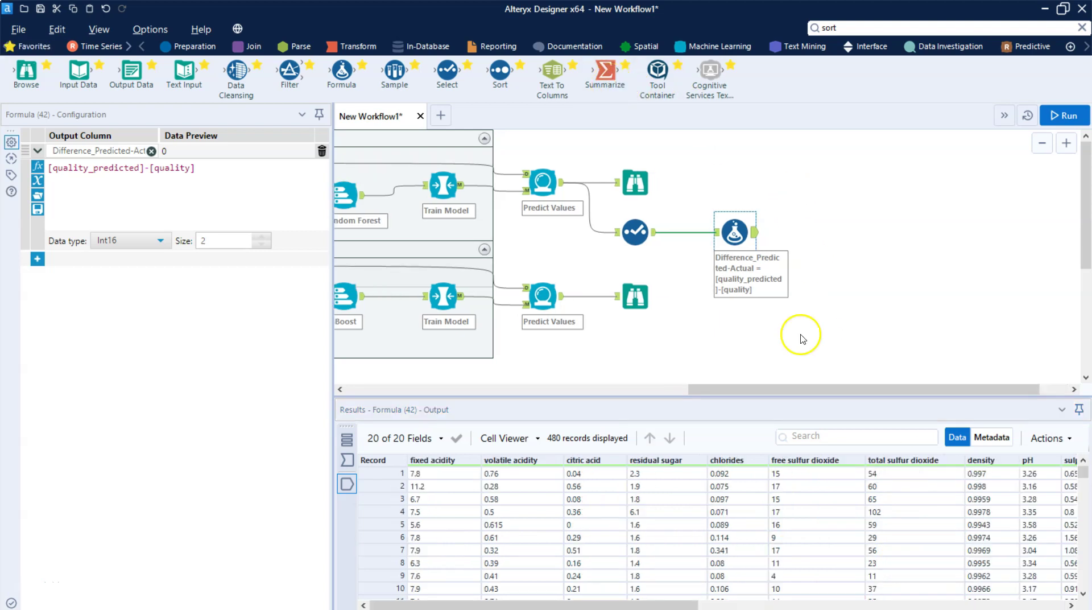
Add a Summarize tool after the Formula tool and group by quality.
{"action": "left_click_drag", "start_coordinate": [608, 76], "coordinate": [827, 233]}
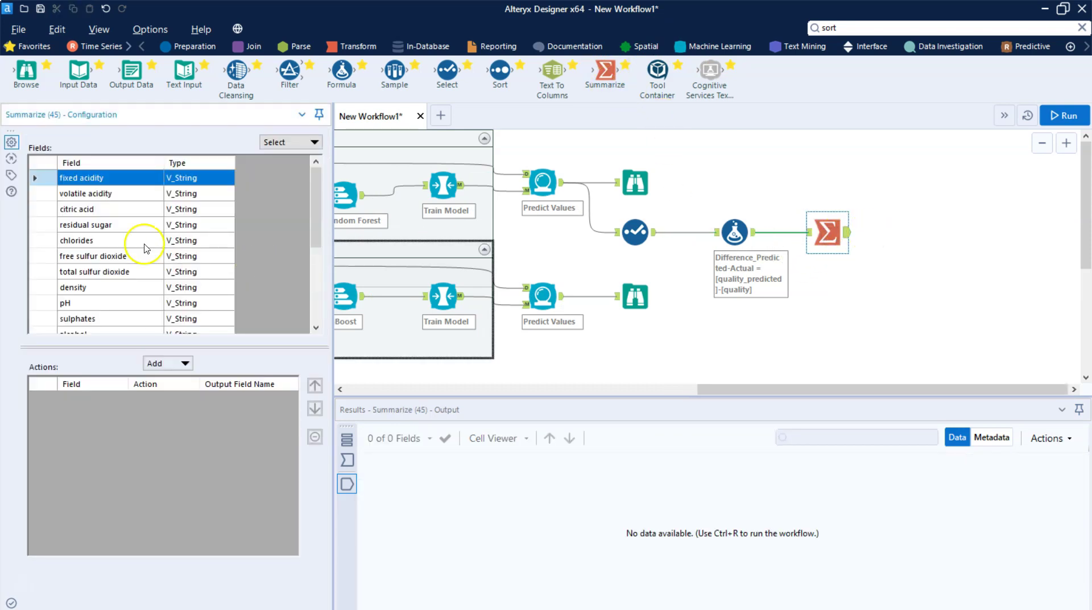
{"action": "scroll", "coordinate": [140, 241], "scroll_direction": "down", "scroll_amount": 4}
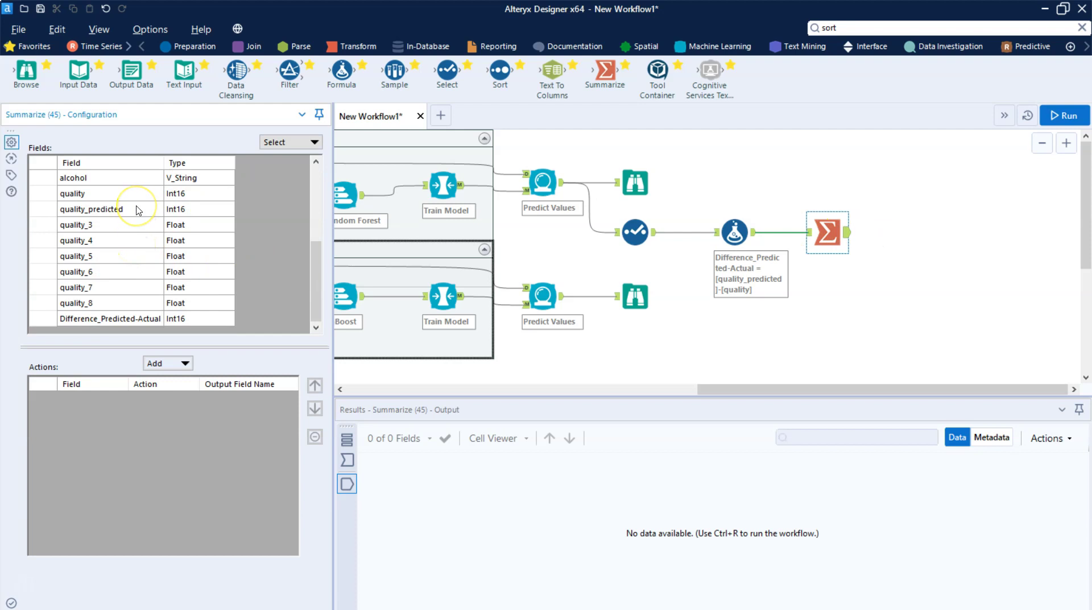
{"action": "scroll", "coordinate": [137, 210], "scroll_direction": "up", "scroll_amount": 2}
{"action": "left_click", "coordinate": [119, 240]}
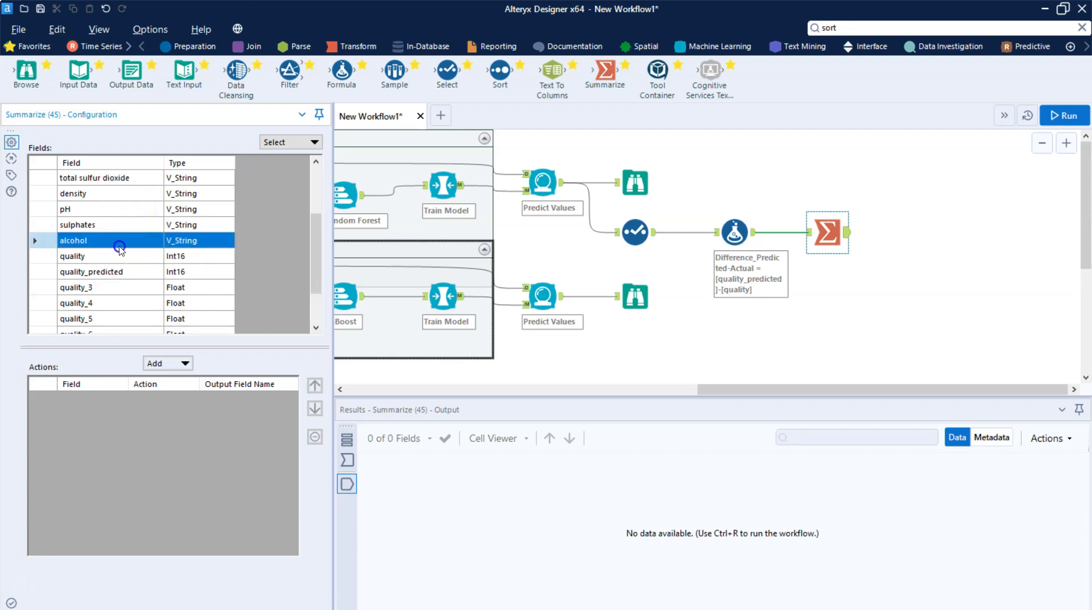
{"action": "left_click", "coordinate": [124, 254]}
{"action": "left_click", "coordinate": [162, 363]}
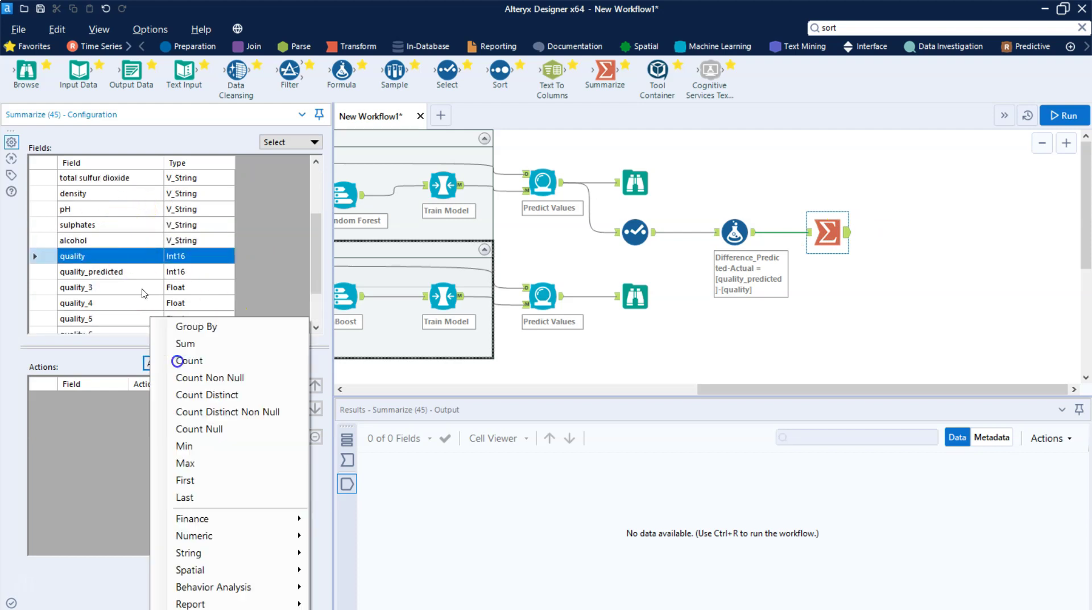
{"action": "left_click", "coordinate": [228, 334]}
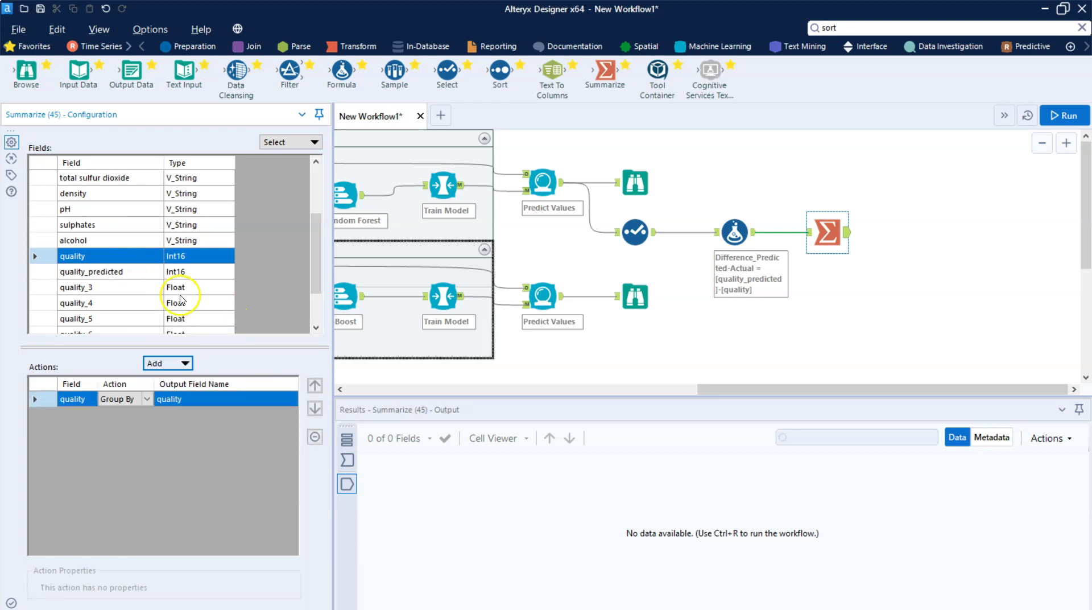
Add Count and Group By actions on the Difference_Predicted-Actual field in the Summarize tool.
{"action": "scroll", "coordinate": [194, 295], "scroll_direction": "down", "scroll_amount": 2}
{"action": "left_click", "coordinate": [170, 318]}
{"action": "left_click", "coordinate": [183, 363]}
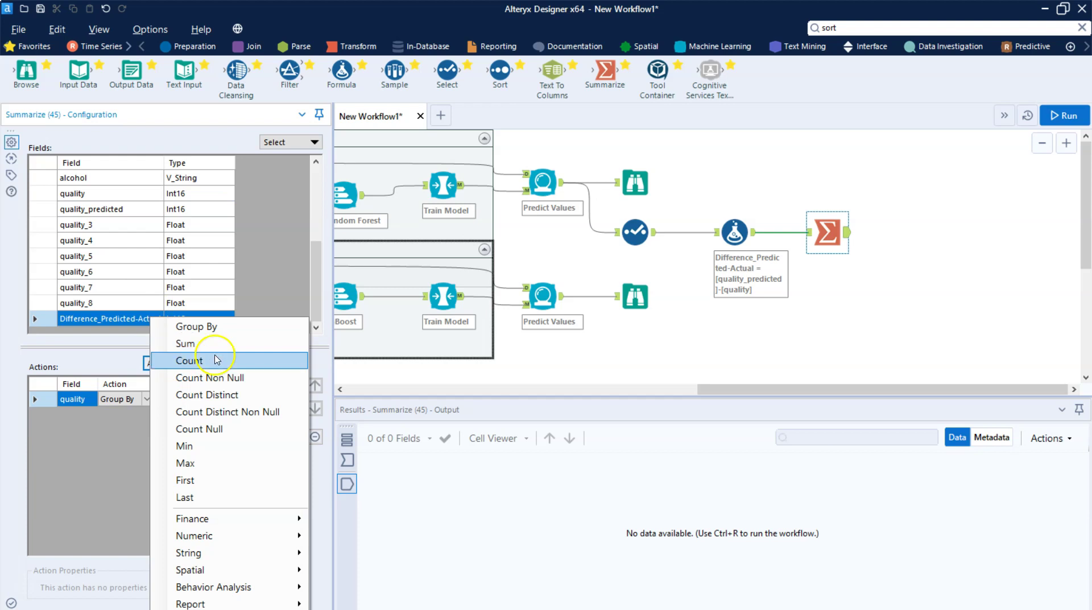
{"action": "left_click", "coordinate": [214, 360]}
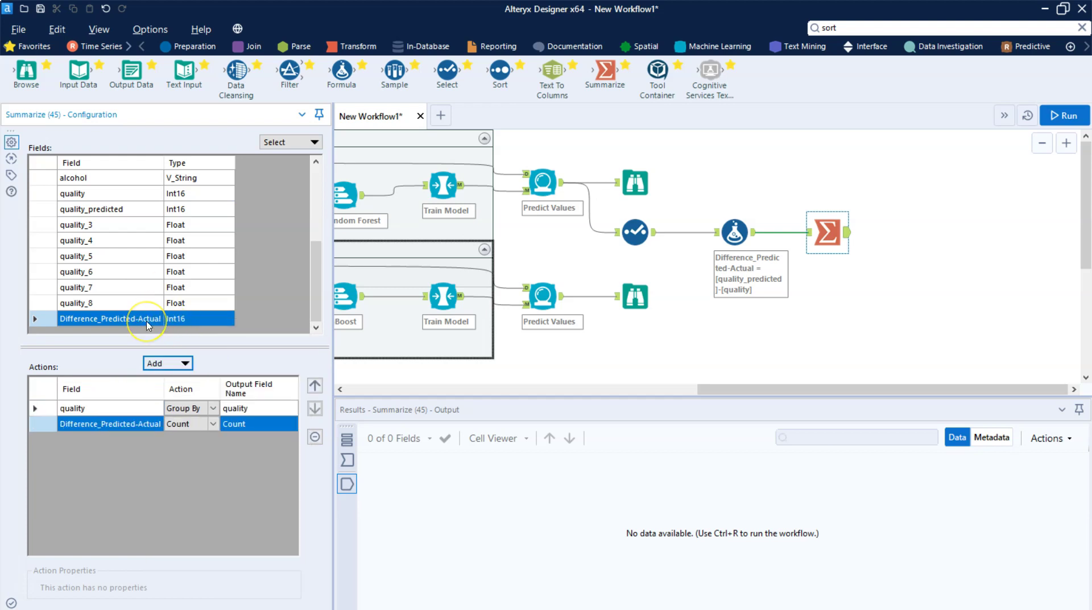
{"action": "left_click", "coordinate": [164, 363]}
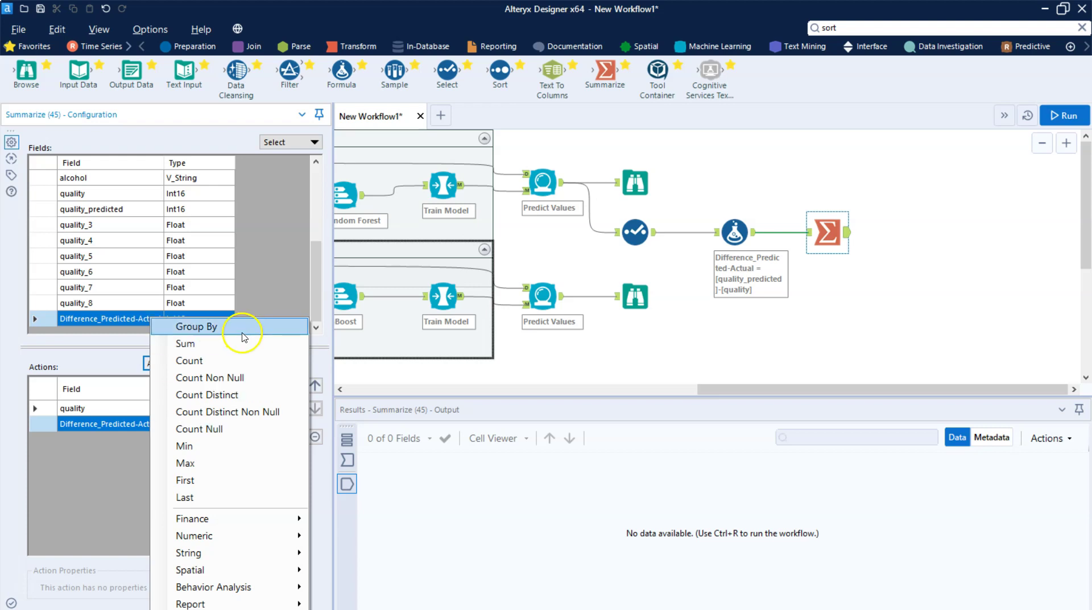
{"action": "left_click", "coordinate": [222, 326]}
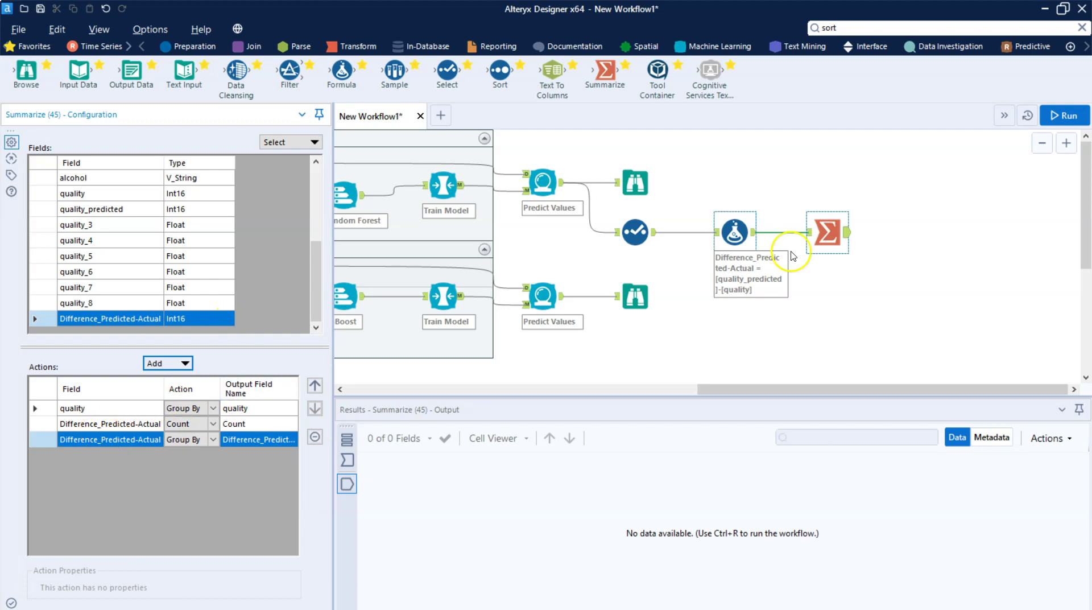
Run the workflow and examine the record counts per quality level and prediction difference in the Summarize output.
{"action": "left_click", "coordinate": [1071, 116]}
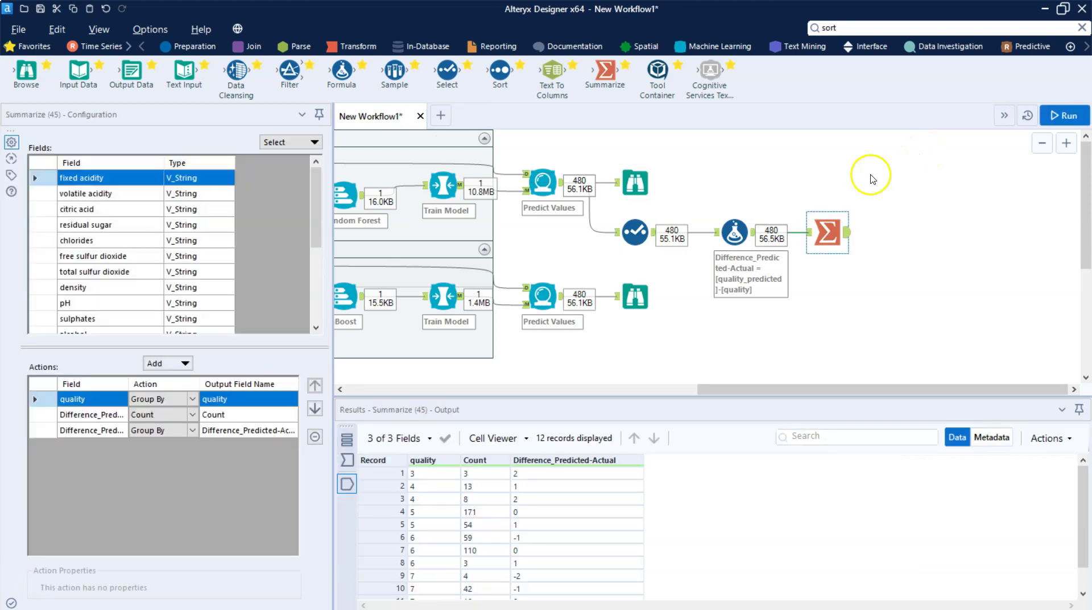
{"action": "left_click", "coordinate": [433, 474]}
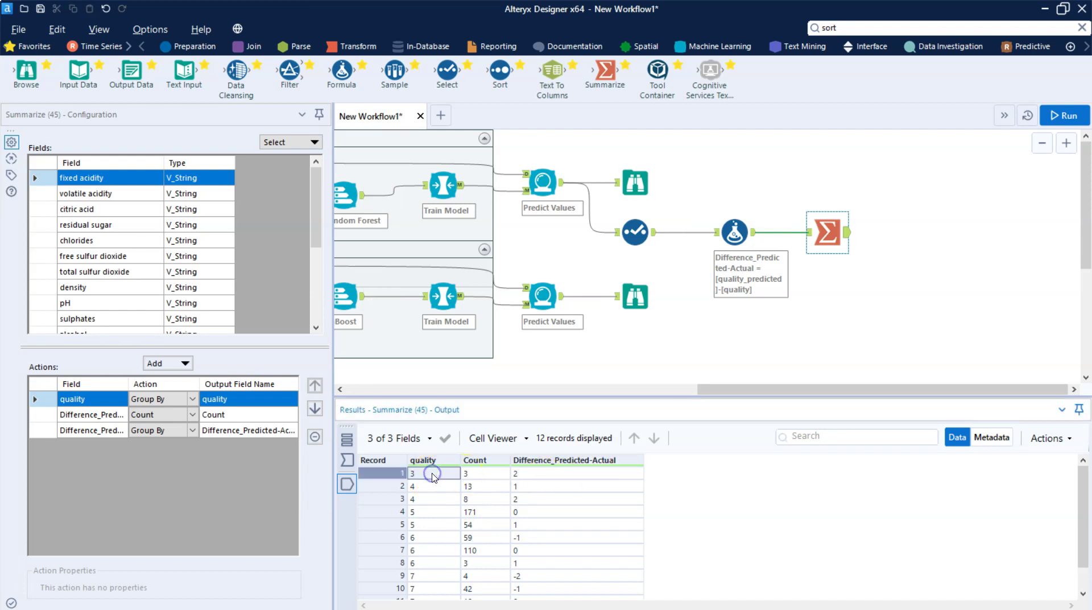
{"action": "left_click", "coordinate": [483, 474]}
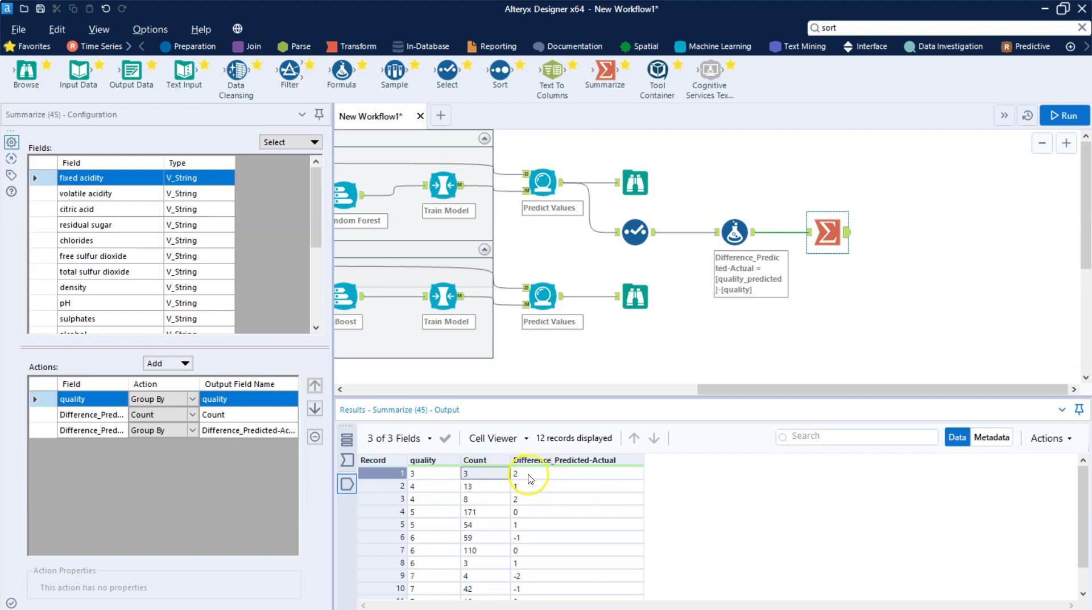
{"action": "left_click", "coordinate": [436, 487]}
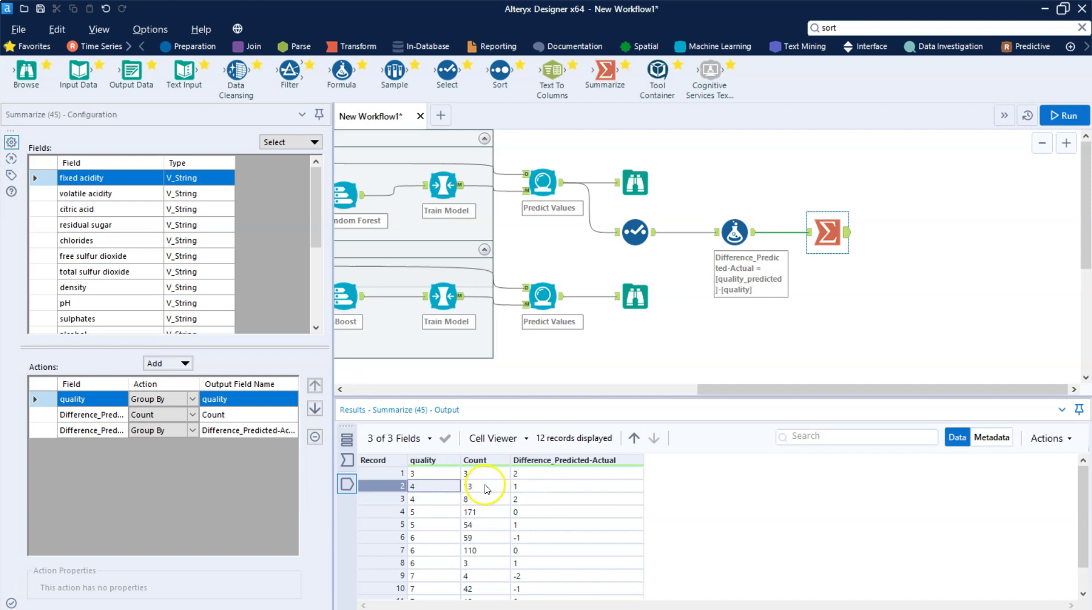
{"action": "left_click", "coordinate": [445, 499]}
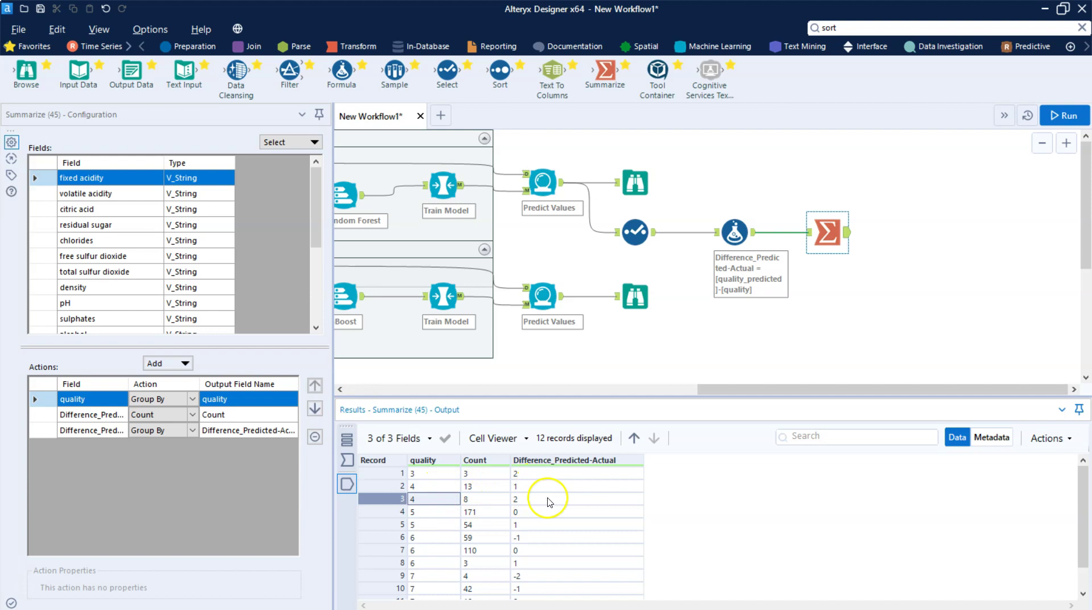
{"action": "left_click", "coordinate": [448, 510]}
{"action": "left_click", "coordinate": [489, 511]}
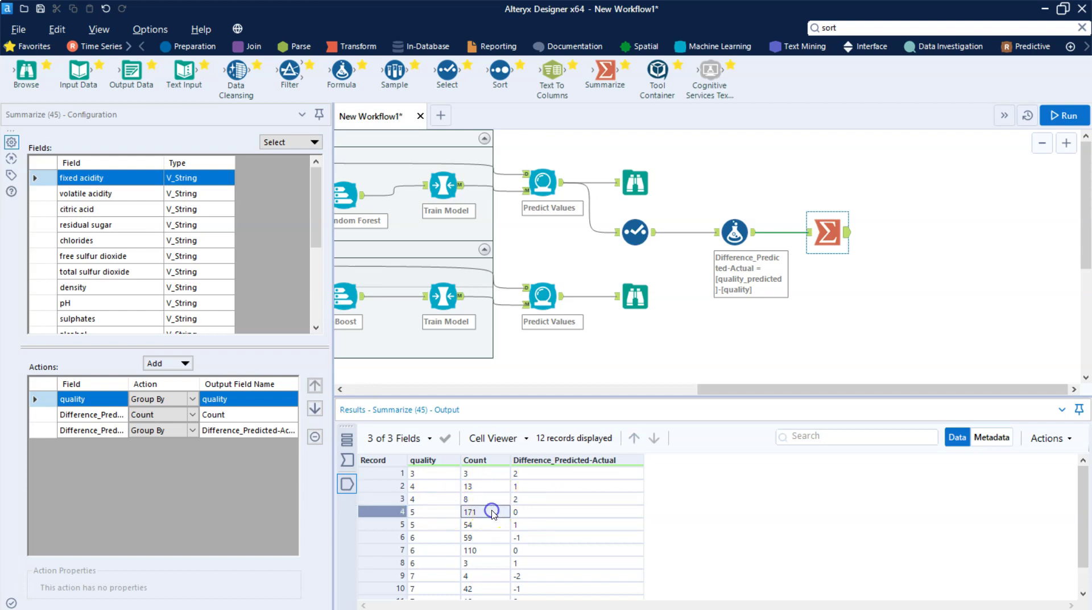
{"action": "left_click", "coordinate": [528, 515]}
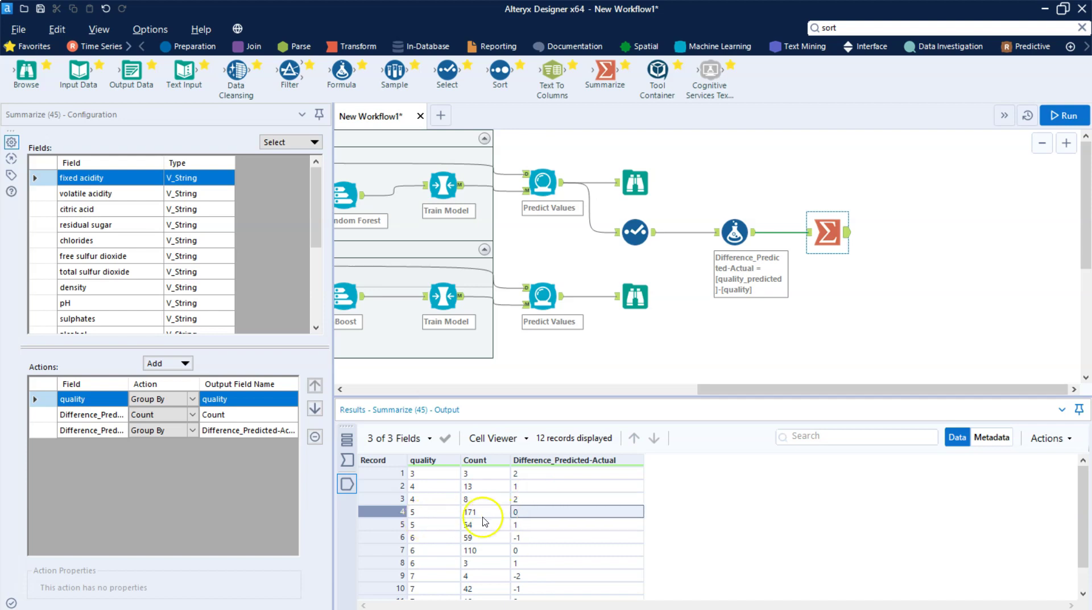
{"action": "left_click", "coordinate": [466, 533]}
{"action": "left_click", "coordinate": [478, 524]}
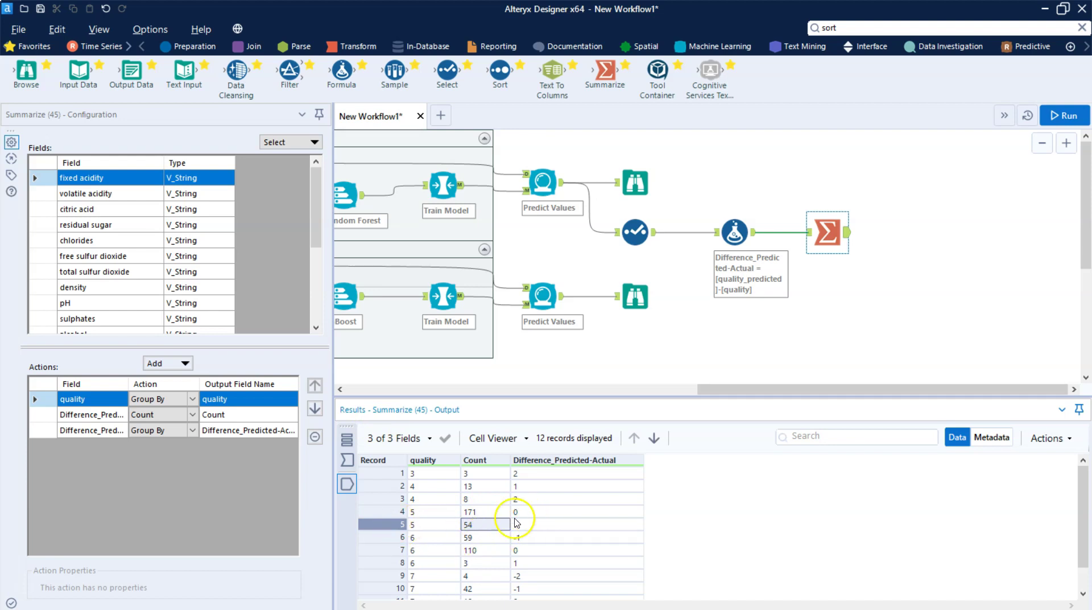
{"action": "left_click", "coordinate": [426, 537]}
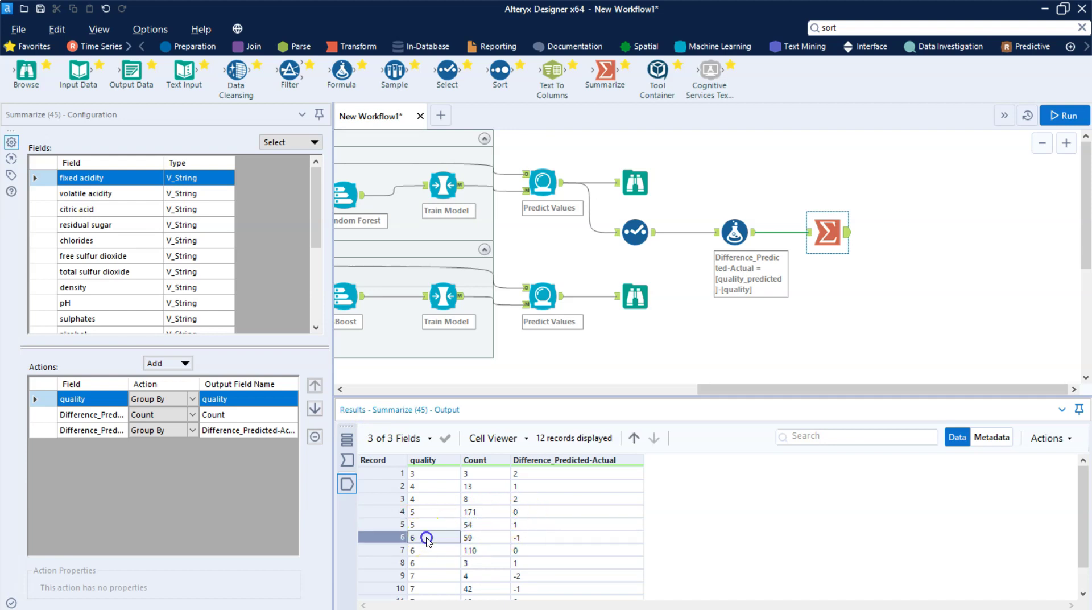
{"action": "left_click", "coordinate": [479, 538]}
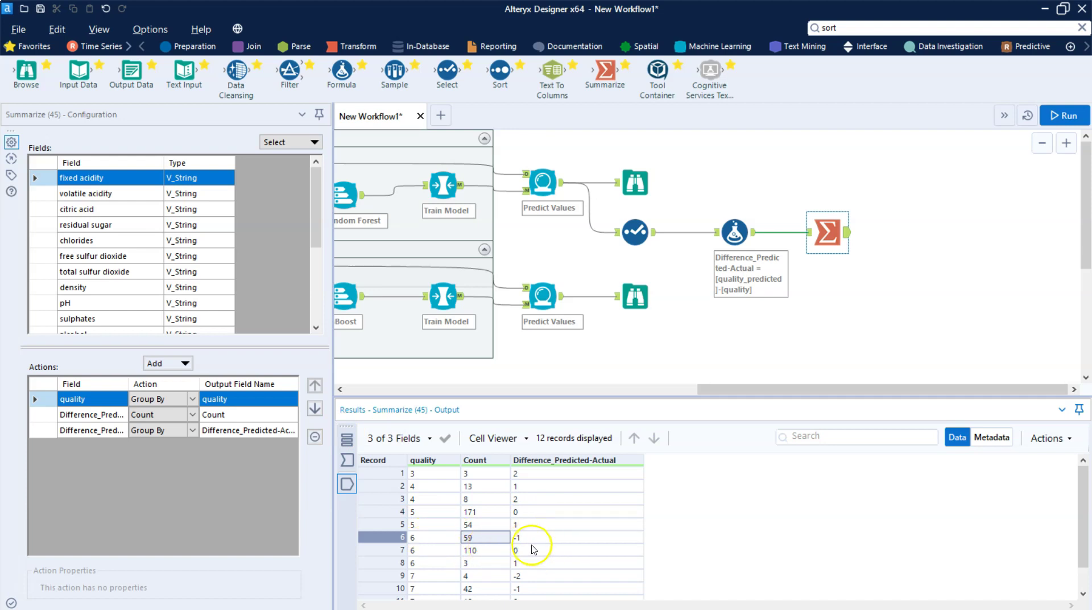
{"action": "left_click", "coordinate": [467, 562]}
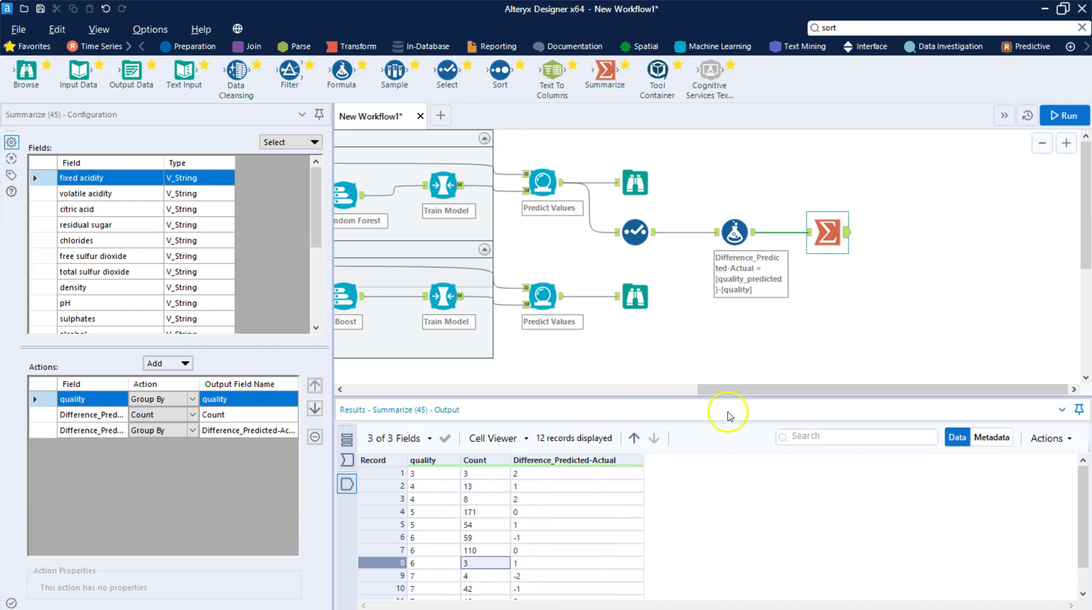
Reopen Assisted Modeling from the quality target tool and review the model comparison and Decision Tree 1 feature importance.
{"action": "left_click_drag", "start_coordinate": [762, 389], "coordinate": [463, 396]}
{"action": "left_click", "coordinate": [468, 171]}
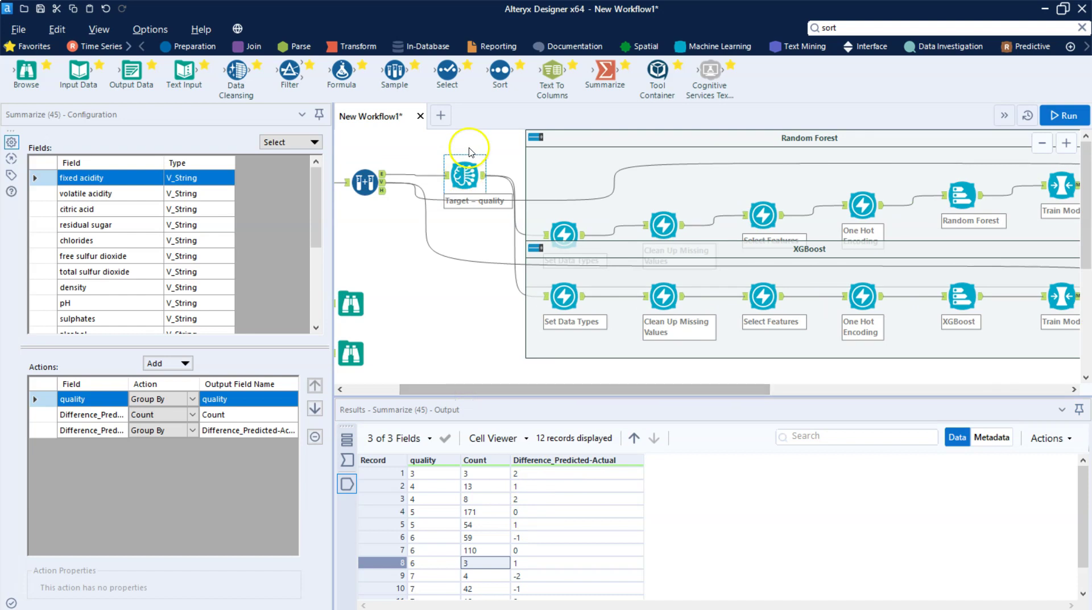
{"action": "double_click", "coordinate": [468, 171]}
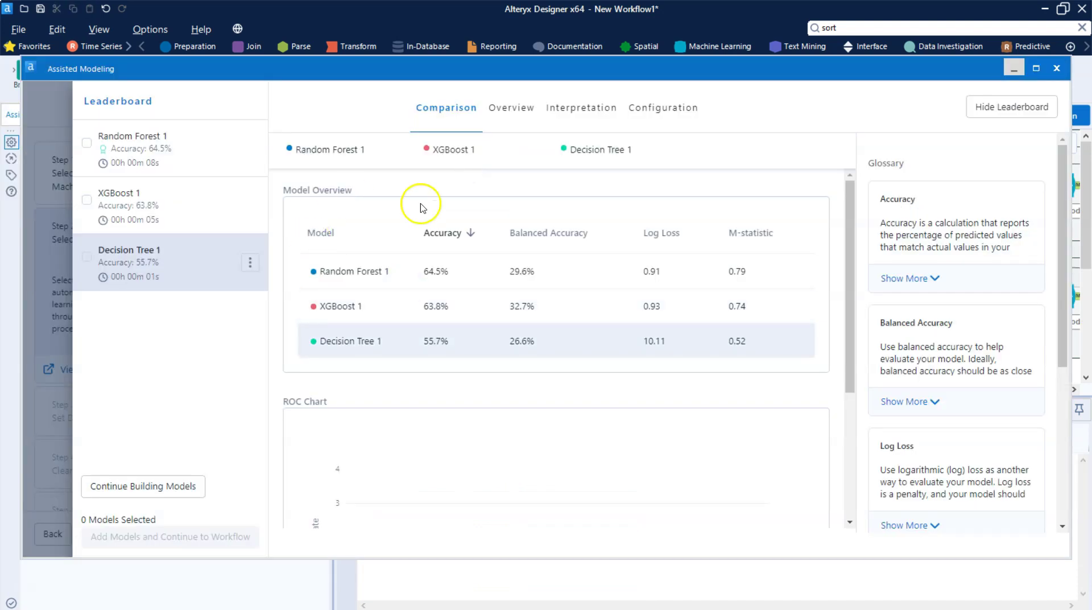
{"action": "left_click", "coordinate": [588, 108]}
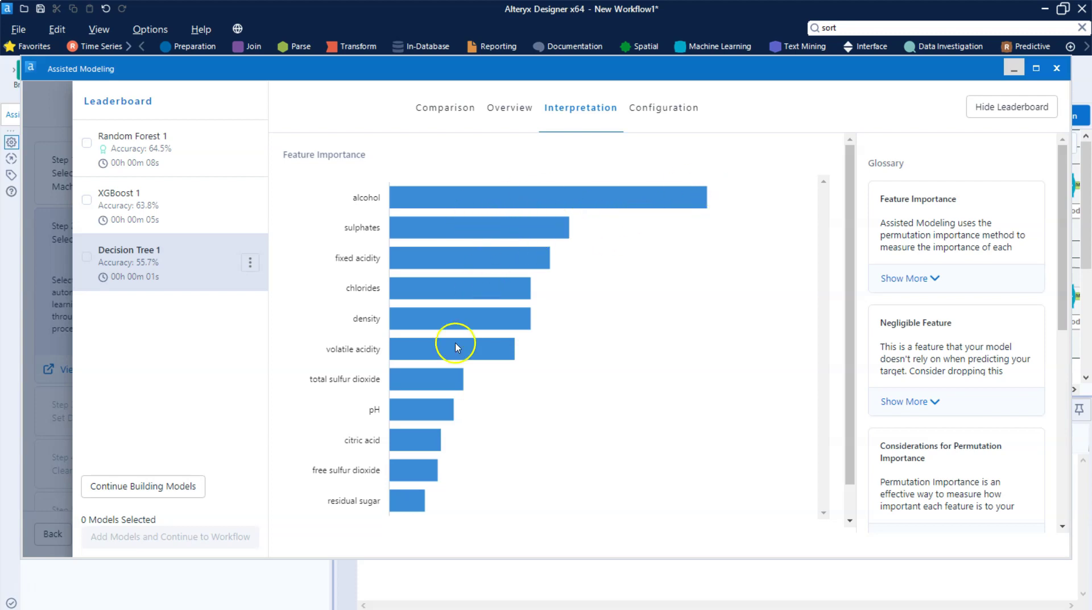
Examine the Decision Tree 1 configuration, covering data types, missing values, features used and algorithm accuracy.
{"action": "left_click", "coordinate": [663, 108]}
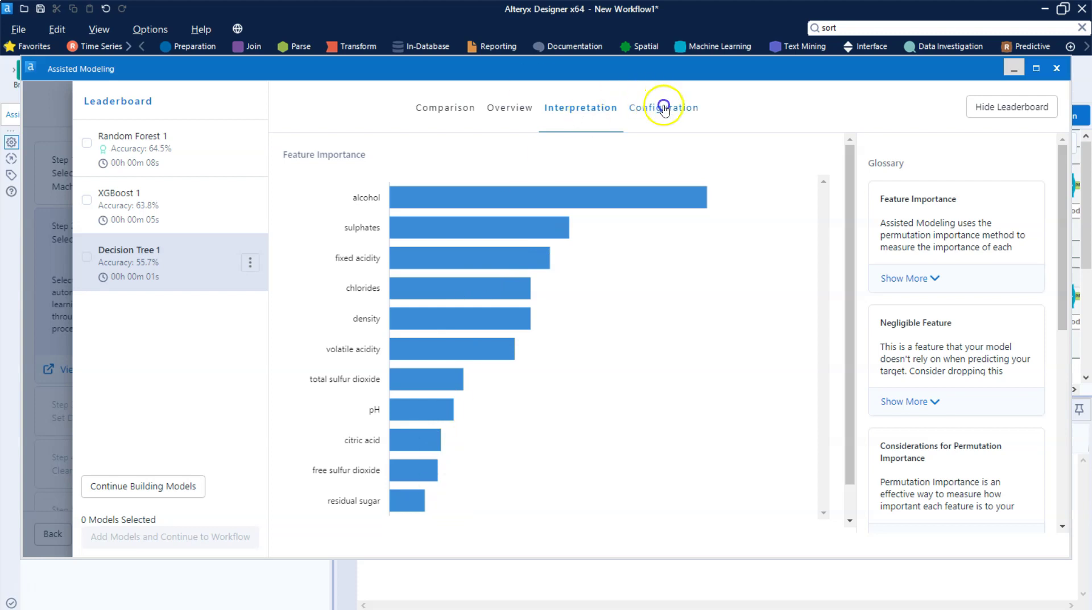
{"action": "scroll", "coordinate": [552, 286], "scroll_direction": "down", "scroll_amount": 1}
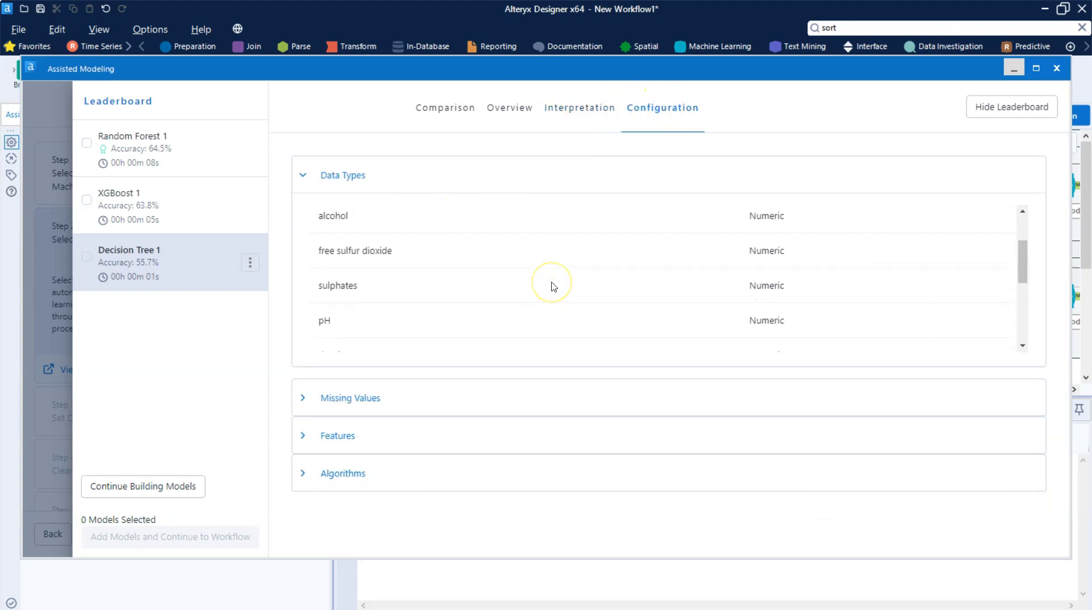
{"action": "scroll", "coordinate": [550, 286], "scroll_direction": "down", "scroll_amount": 4}
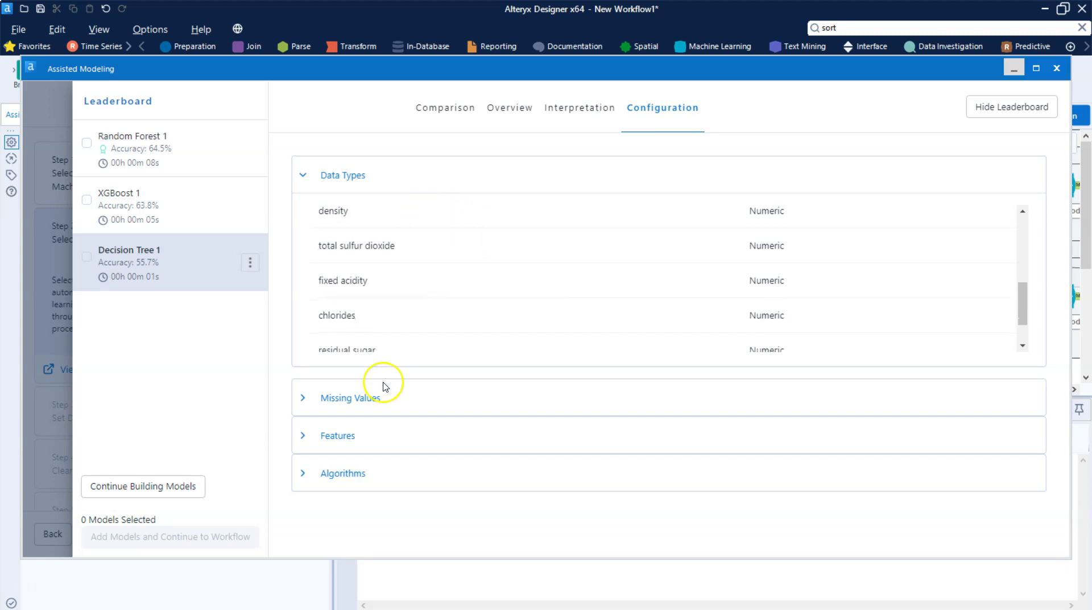
{"action": "left_click", "coordinate": [310, 401]}
{"action": "scroll", "coordinate": [683, 342], "scroll_direction": "down", "scroll_amount": 2}
{"action": "scroll", "coordinate": [804, 341], "scroll_direction": "up", "scroll_amount": 3}
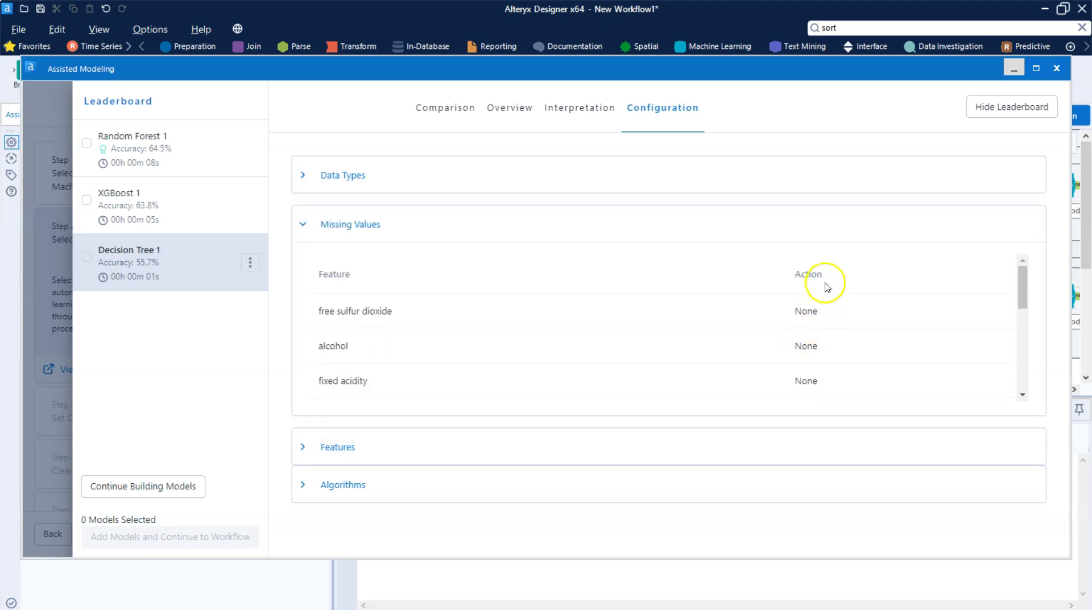
{"action": "left_click", "coordinate": [310, 449]}
{"action": "scroll", "coordinate": [765, 386], "scroll_direction": "down", "scroll_amount": 5}
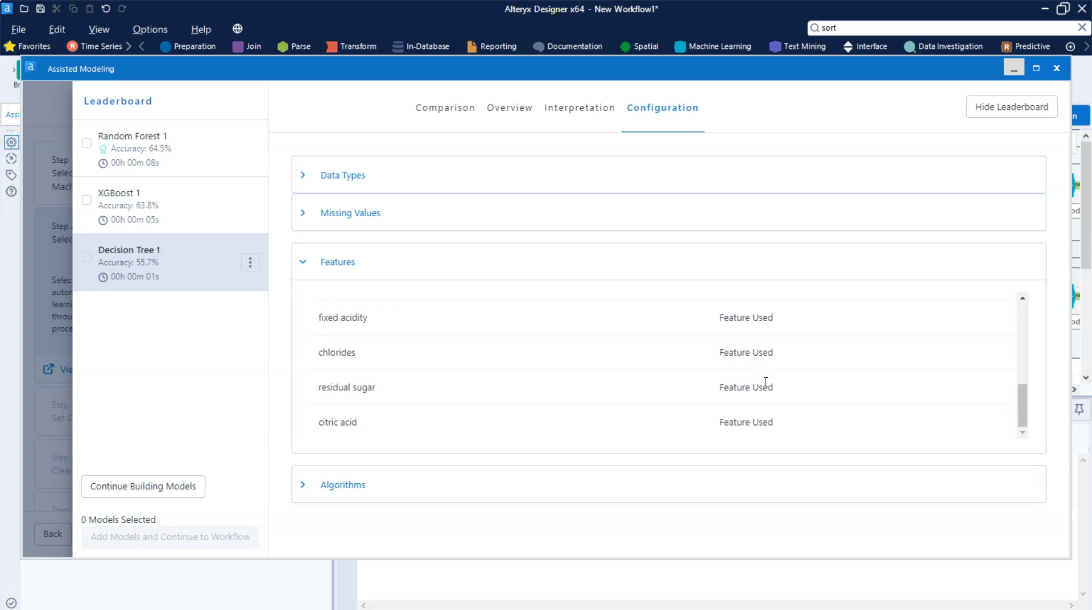
{"action": "scroll", "coordinate": [685, 400], "scroll_direction": "up", "scroll_amount": 1}
{"action": "scroll", "coordinate": [684, 400], "scroll_direction": "down", "scroll_amount": 1}
{"action": "left_click", "coordinate": [301, 485]}
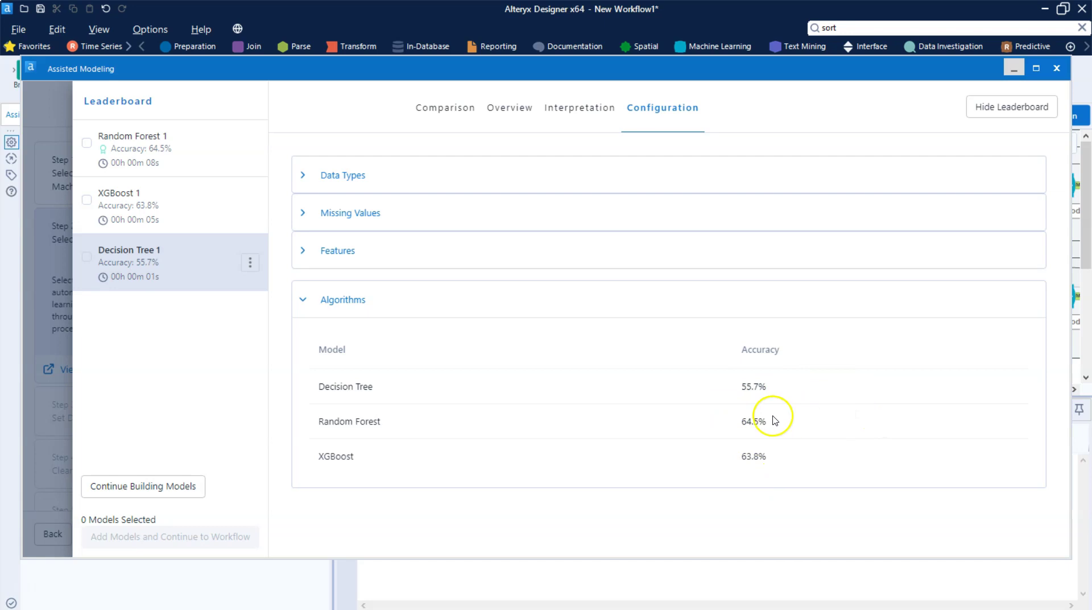
{"action": "left_click", "coordinate": [307, 300]}
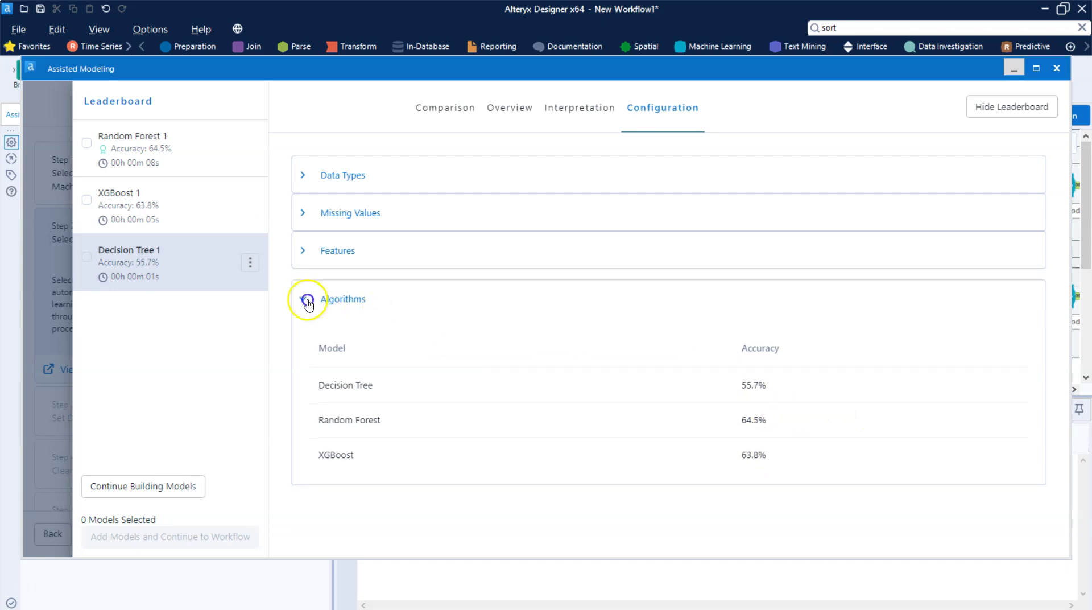
Compare the prediction totals and confusion matrices of Decision Tree 1 and Random Forest 1.
{"action": "left_click", "coordinate": [510, 108]}
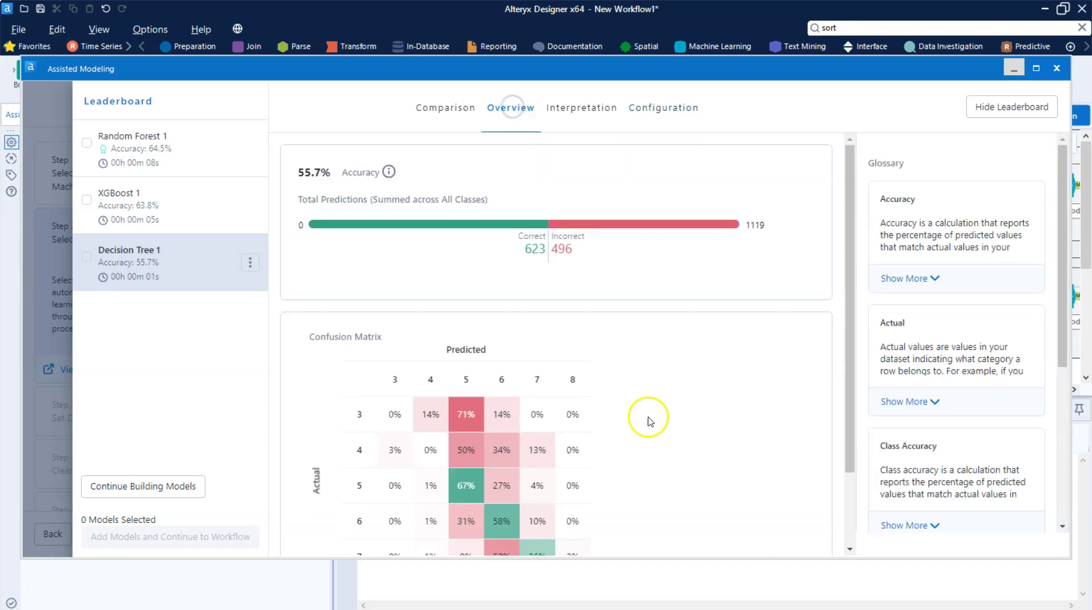
{"action": "scroll", "coordinate": [649, 420], "scroll_direction": "down", "scroll_amount": 2}
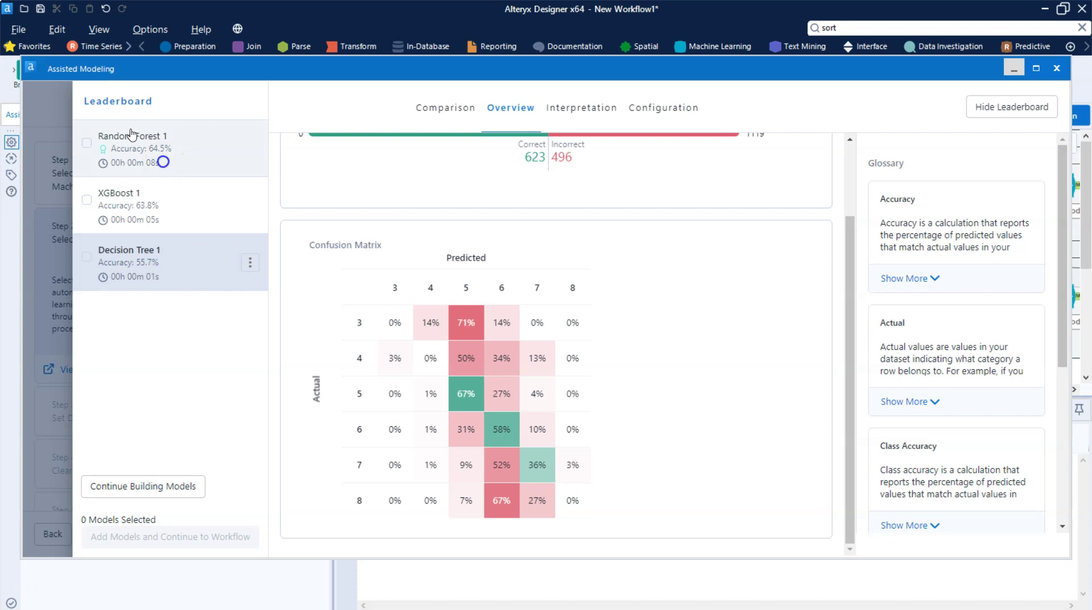
{"action": "left_click", "coordinate": [160, 162]}
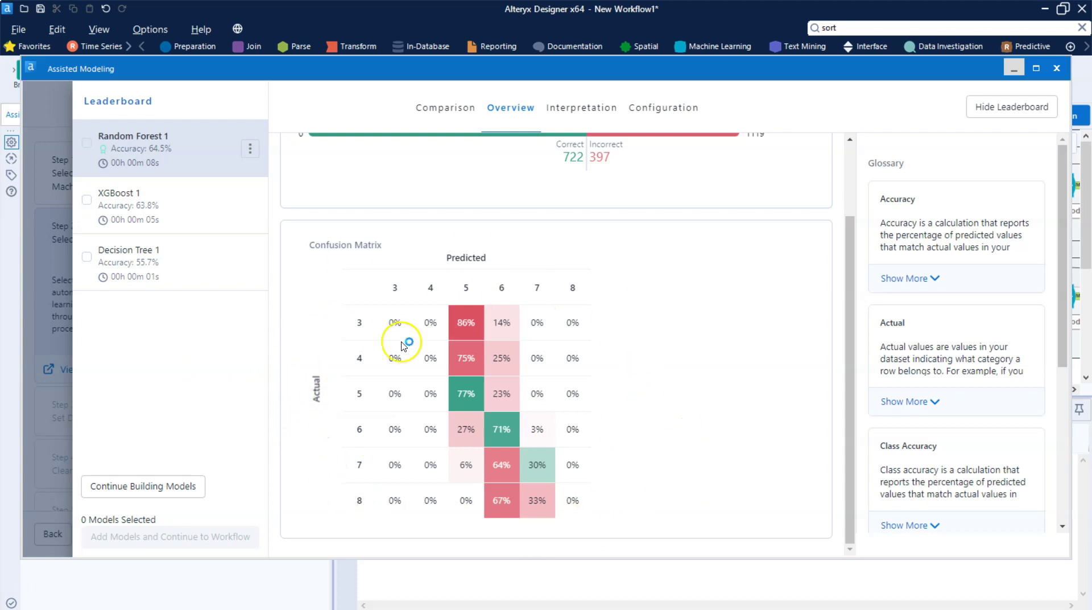
{"action": "mouse_move", "coordinate": [529, 441]}
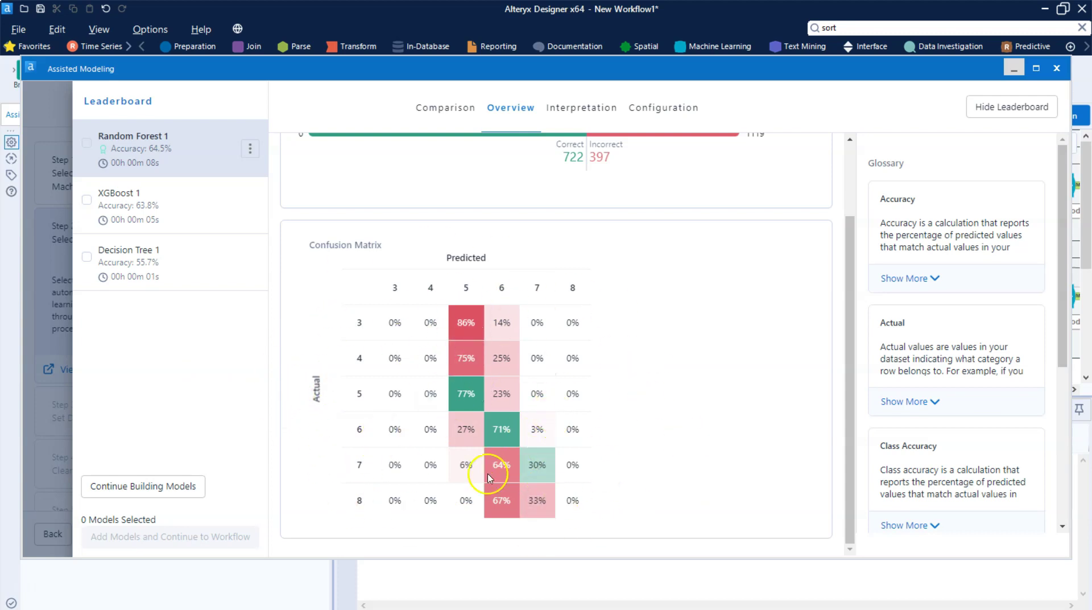
{"action": "scroll", "coordinate": [604, 309], "scroll_direction": "up", "scroll_amount": 2}
{"action": "scroll", "coordinate": [775, 288], "scroll_direction": "down", "scroll_amount": 1}
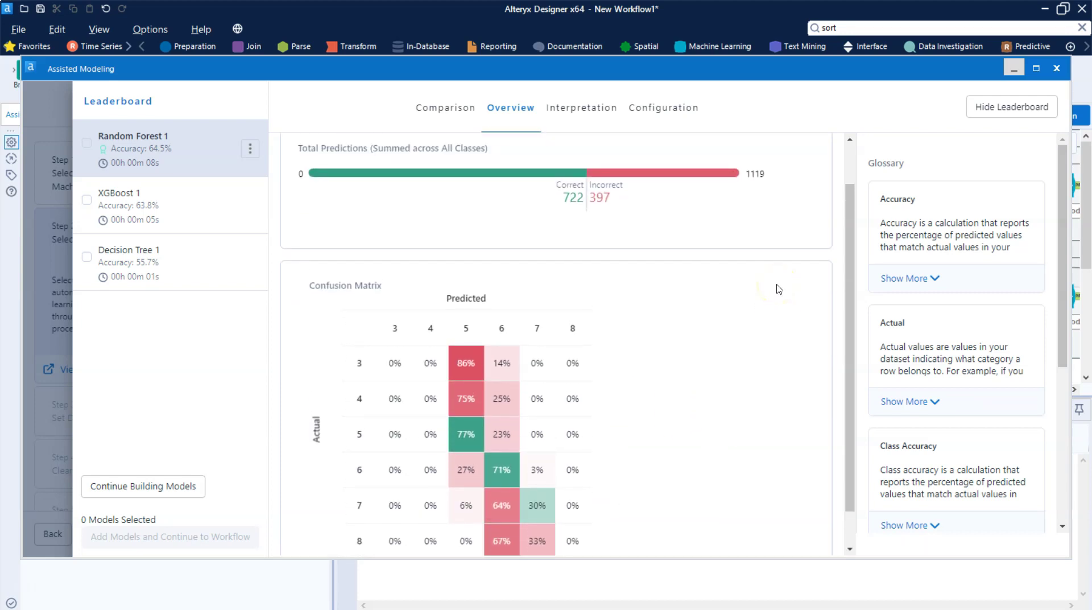
Export the Random Forest 1 model to the workflow as a Python tool and open the new tool's notebook.
{"action": "left_click", "coordinate": [249, 149]}
{"action": "left_click", "coordinate": [282, 174]}
{"action": "left_click", "coordinate": [535, 55]}
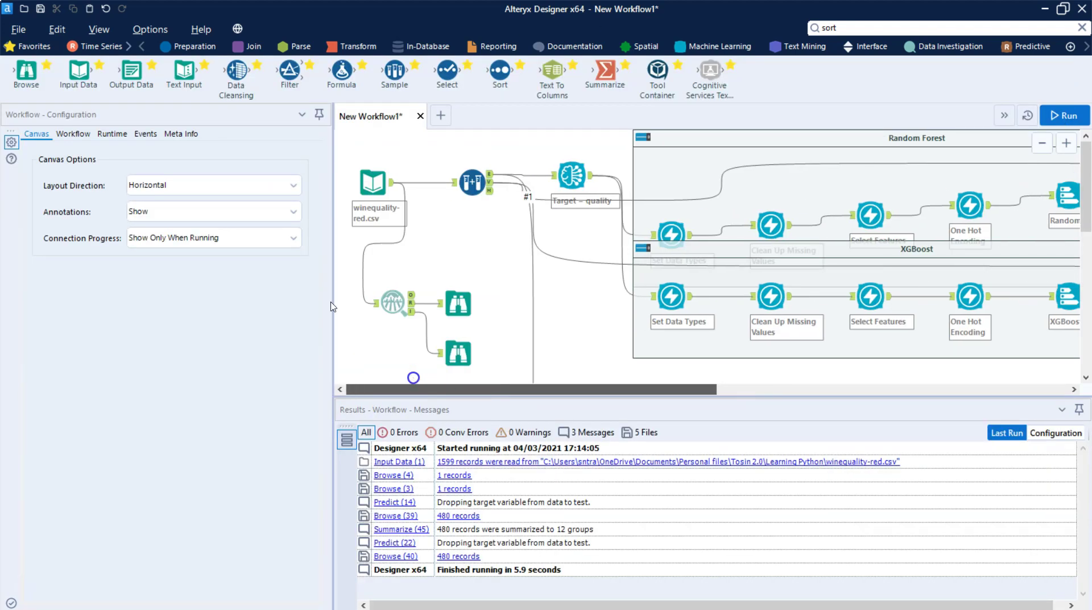
{"action": "left_click", "coordinate": [392, 301]}
{"action": "scroll", "coordinate": [424, 268], "scroll_direction": "down", "scroll_amount": 5}
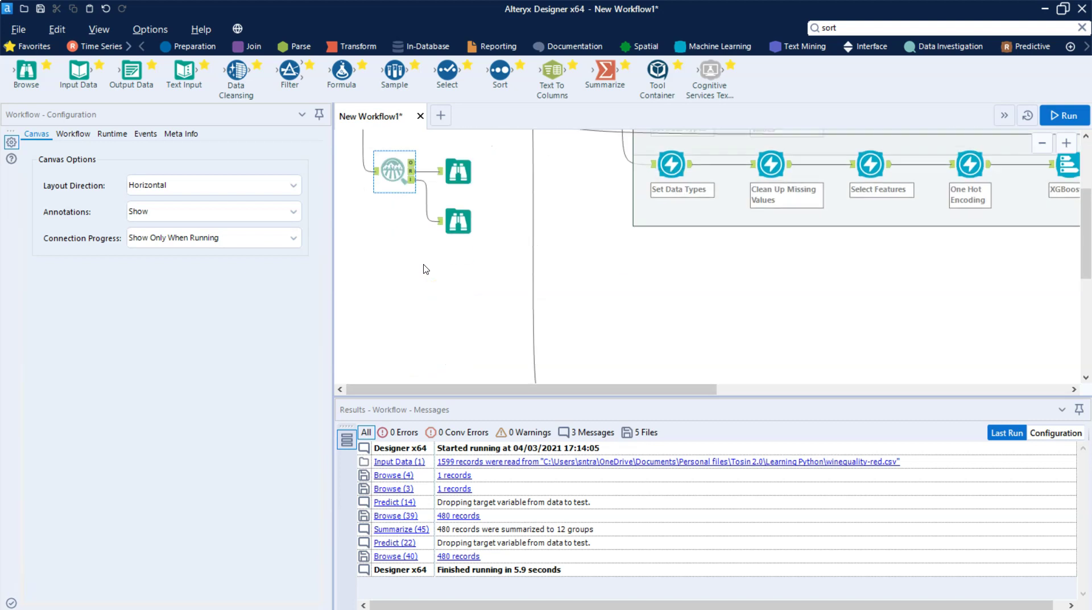
{"action": "scroll", "coordinate": [748, 265], "scroll_direction": "up", "scroll_amount": 5}
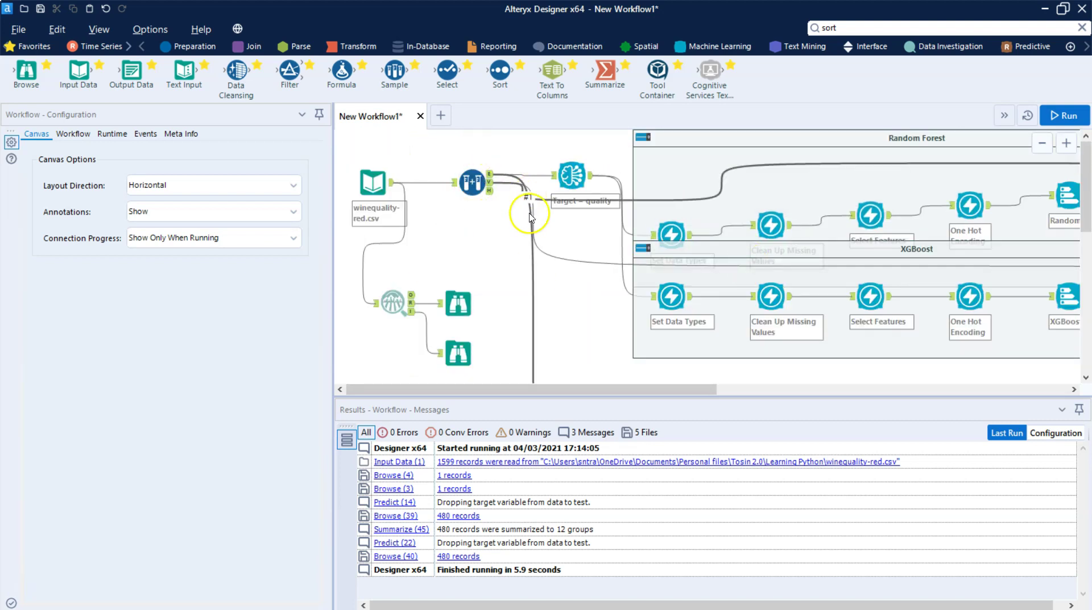
{"action": "scroll", "coordinate": [528, 310], "scroll_direction": "down", "scroll_amount": 5}
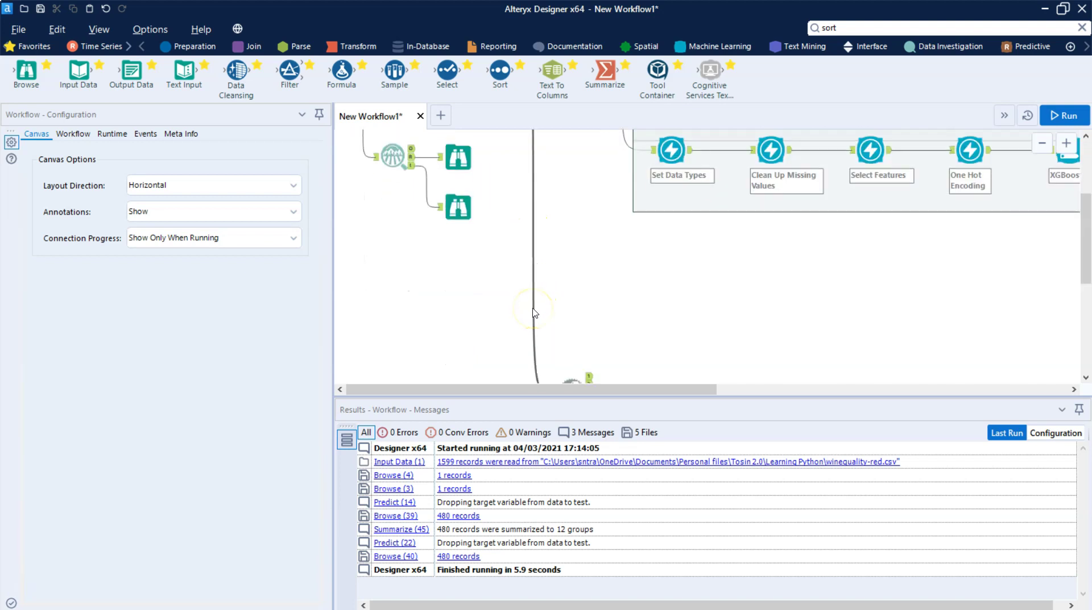
{"action": "left_click", "coordinate": [568, 272]}
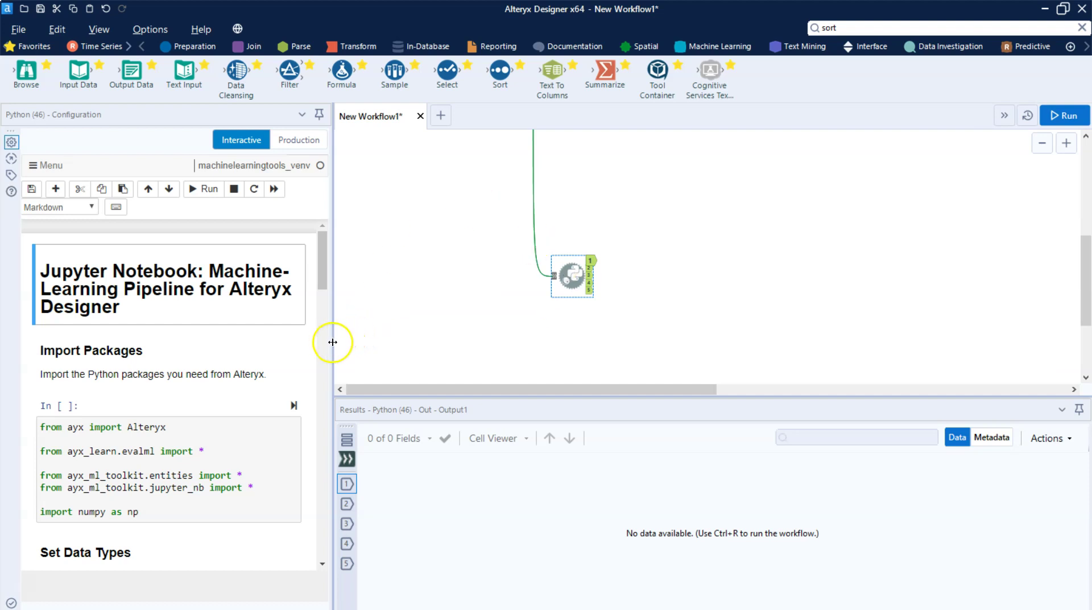
Widen the Python tool's configuration area and examine the notebook code from package imports through pipeline, training and Designer output.
{"action": "left_click_drag", "start_coordinate": [333, 342], "coordinate": [415, 343]}
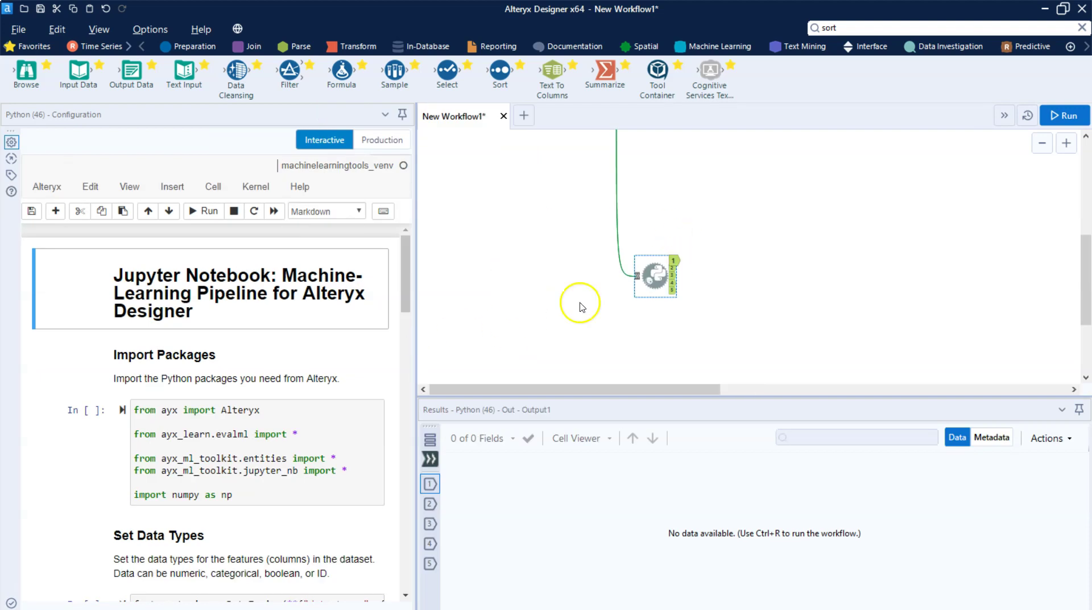
{"action": "scroll", "coordinate": [272, 420], "scroll_direction": "down", "scroll_amount": 1}
{"action": "scroll", "coordinate": [272, 420], "scroll_direction": "down", "scroll_amount": 10}
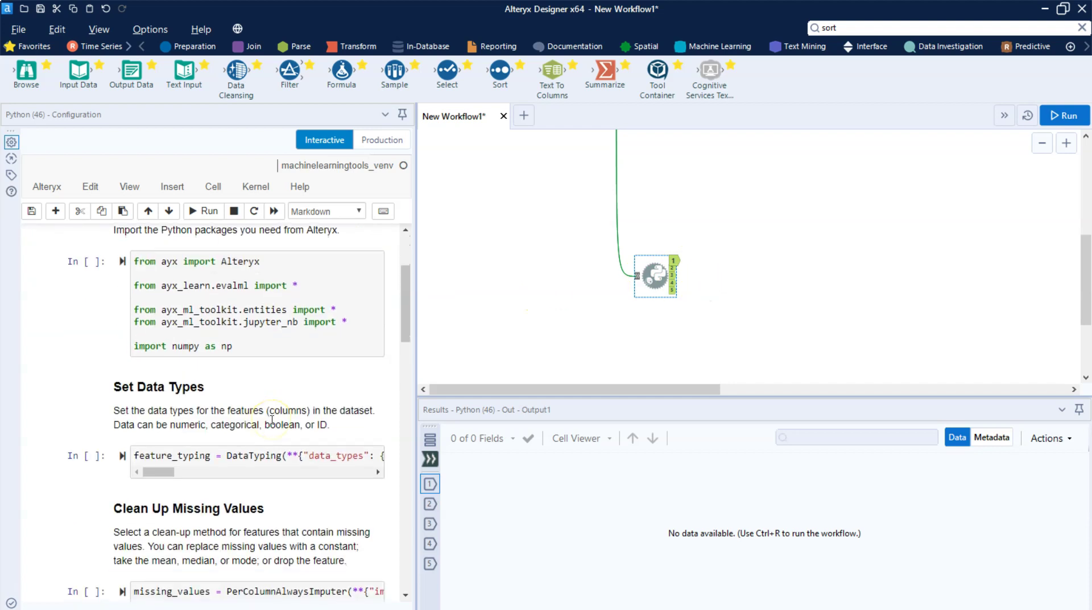
{"action": "scroll", "coordinate": [272, 419], "scroll_direction": "down", "scroll_amount": 9}
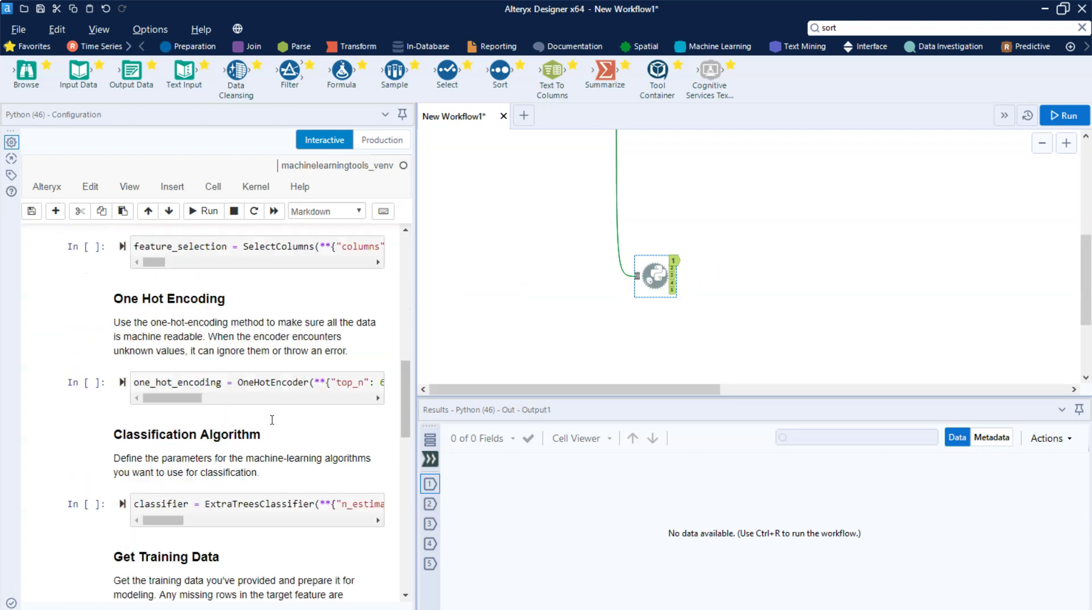
{"action": "left_click", "coordinate": [284, 375]}
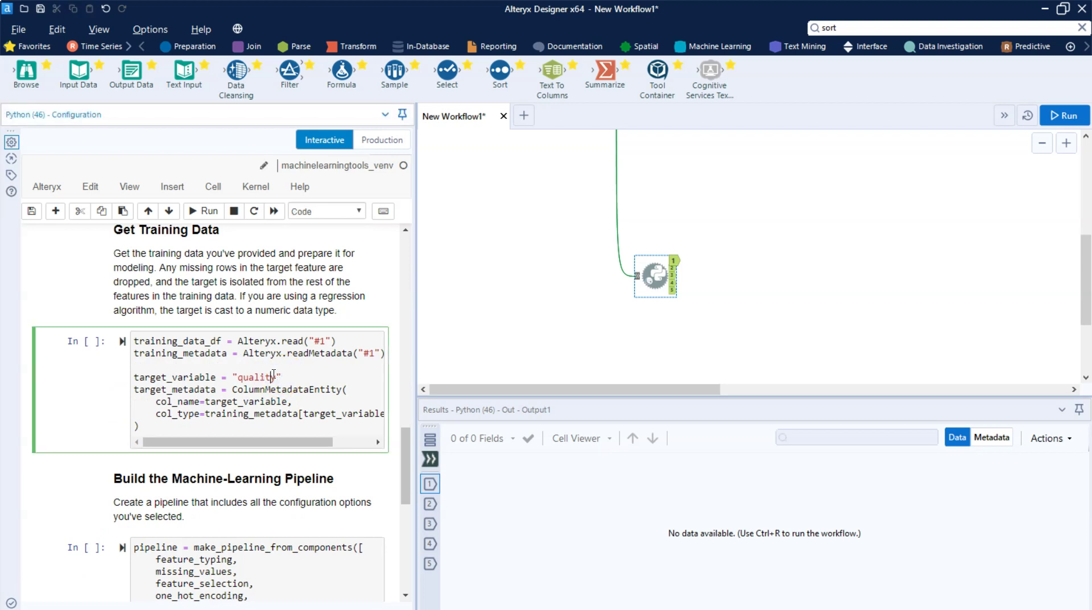
{"action": "scroll", "coordinate": [273, 373], "scroll_direction": "down", "scroll_amount": 3}
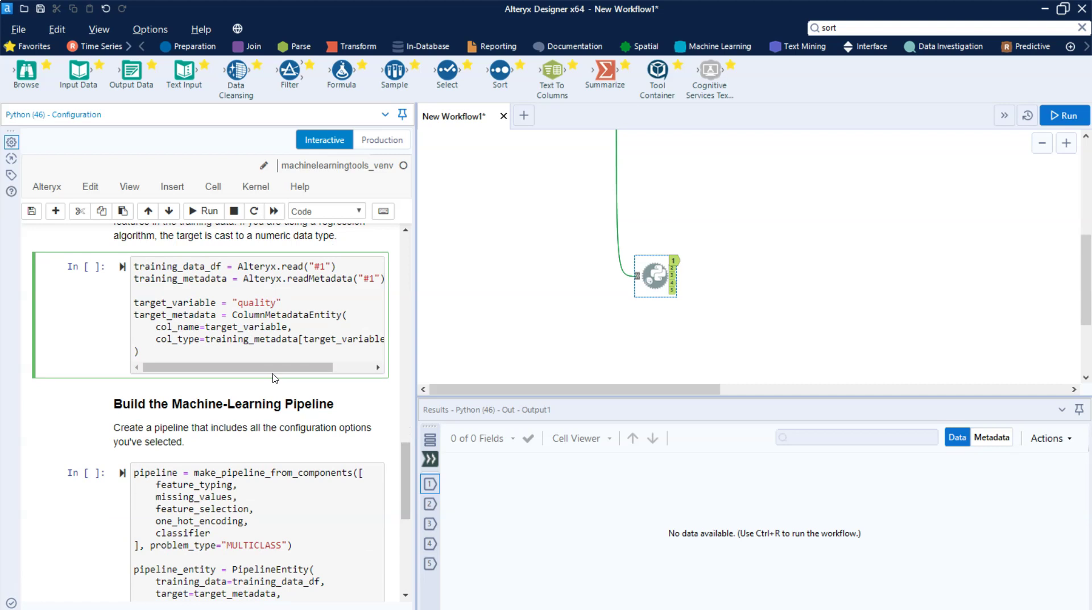
{"action": "scroll", "coordinate": [274, 378], "scroll_direction": "down", "scroll_amount": 6}
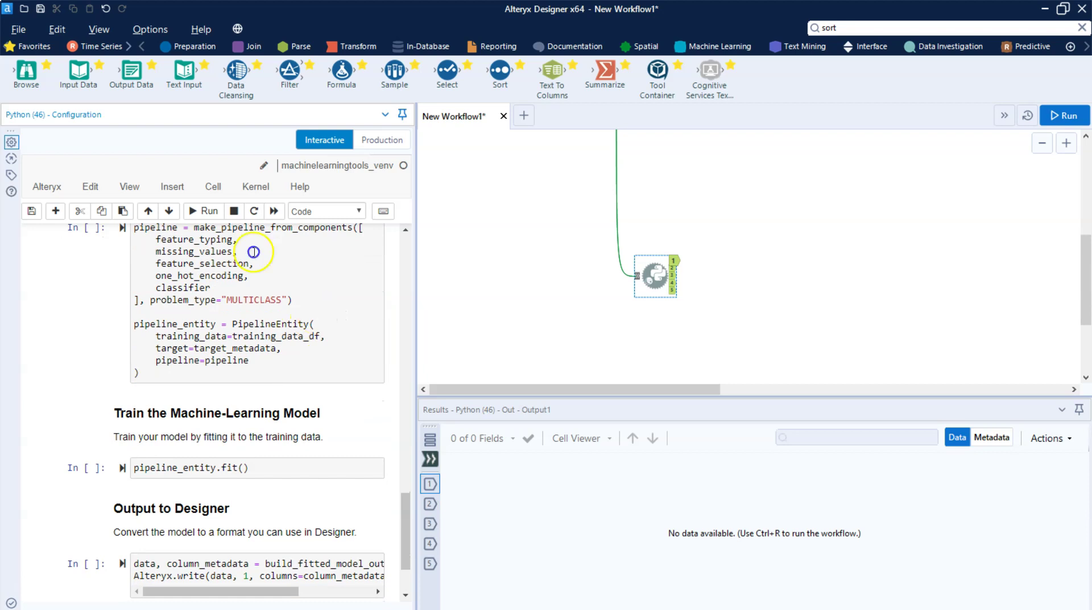
{"action": "scroll", "coordinate": [317, 315], "scroll_direction": "up", "scroll_amount": 20}
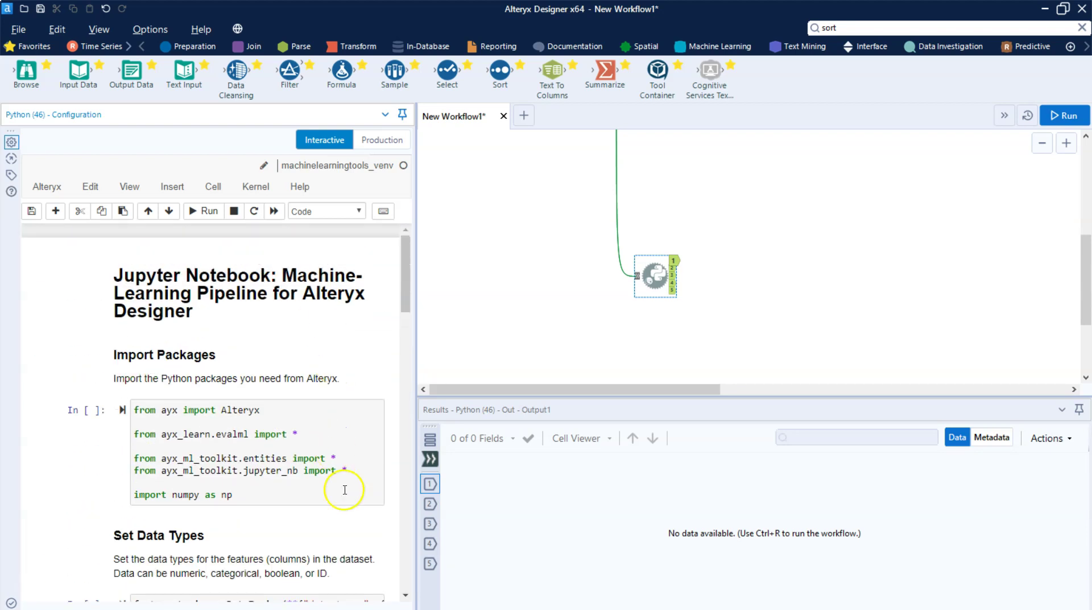
{"action": "scroll", "coordinate": [344, 487], "scroll_direction": "down", "scroll_amount": 20}
{"action": "scroll", "coordinate": [351, 509], "scroll_direction": "down", "scroll_amount": 3}
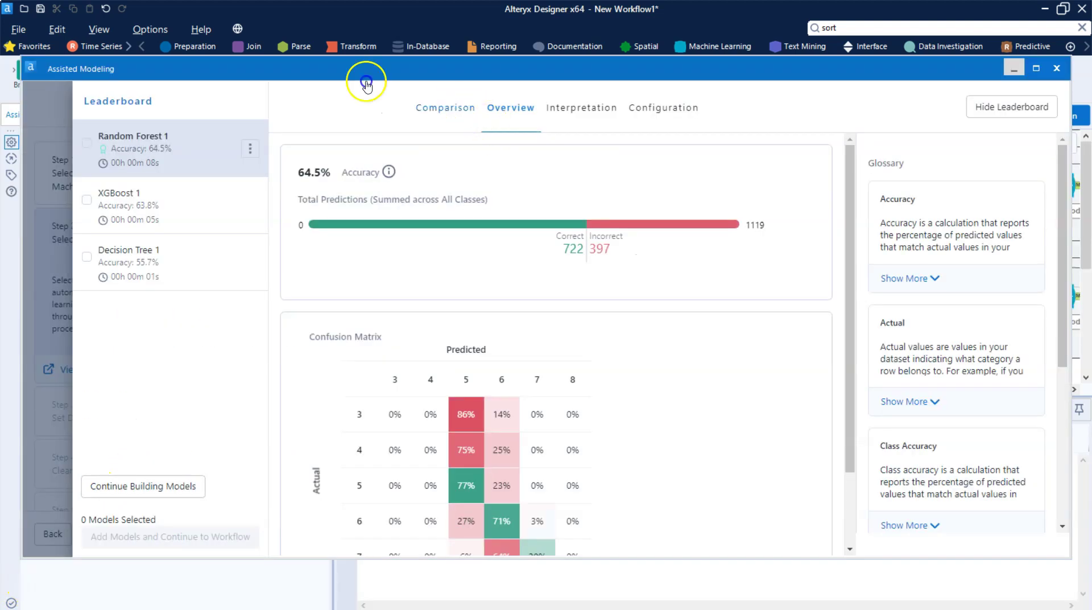
Return to Assisted Modeling and view the metrics comparison of the three models with Random Forest 1 selected.
{"action": "left_click", "coordinate": [458, 107]}
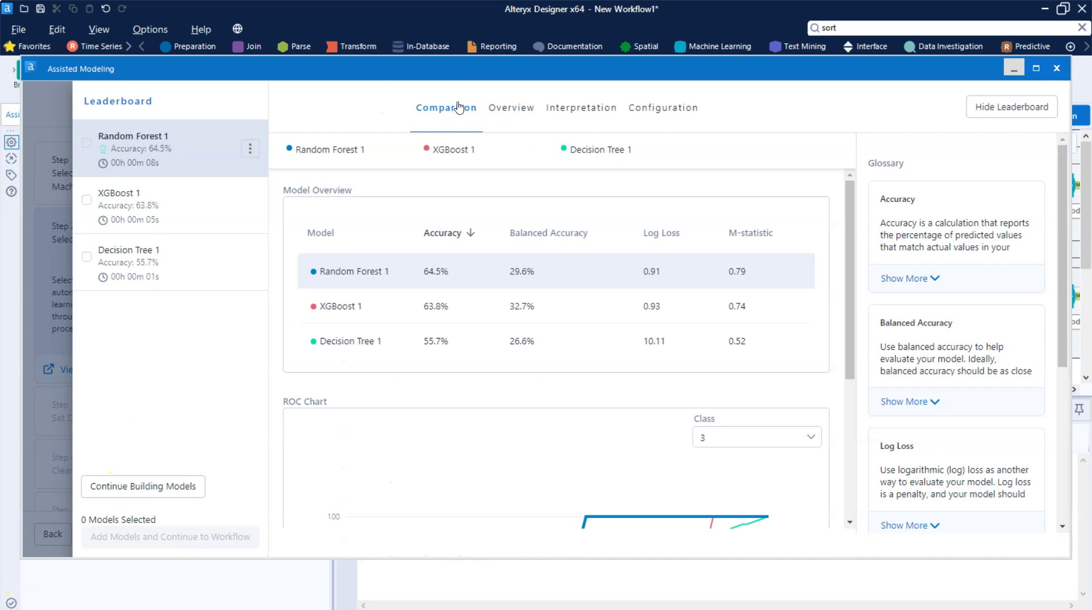